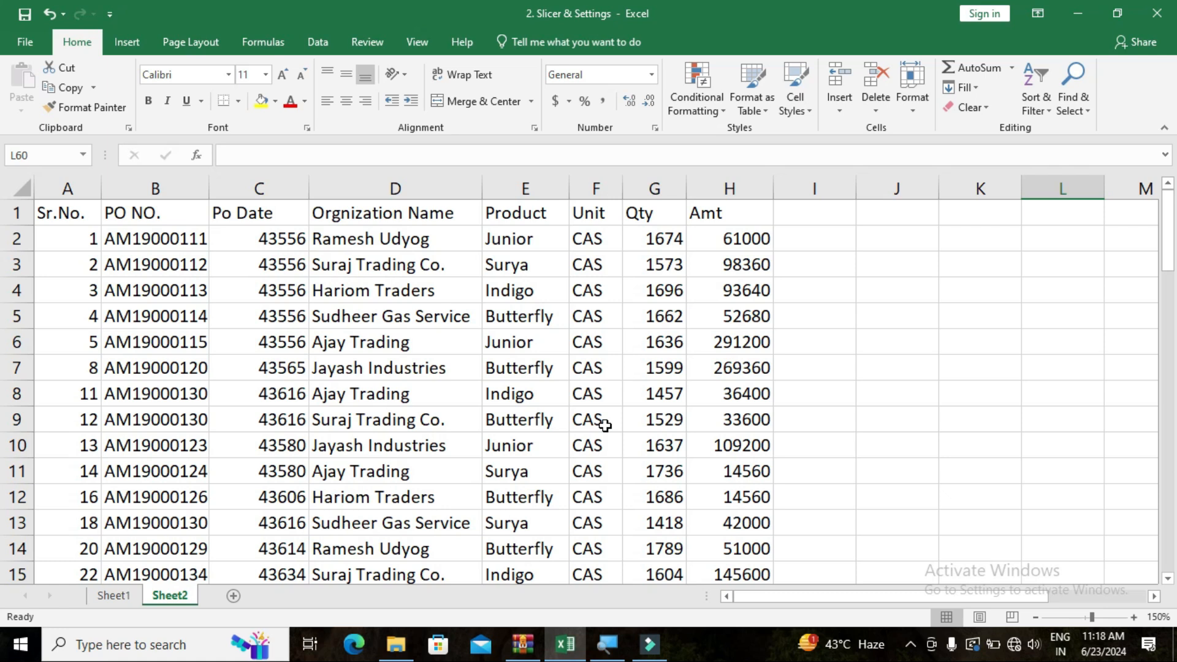
# - Convert the purchase order data in $A$1:$H$62 on Sheet2 into a table with headers
pyautogui.click(348, 308)
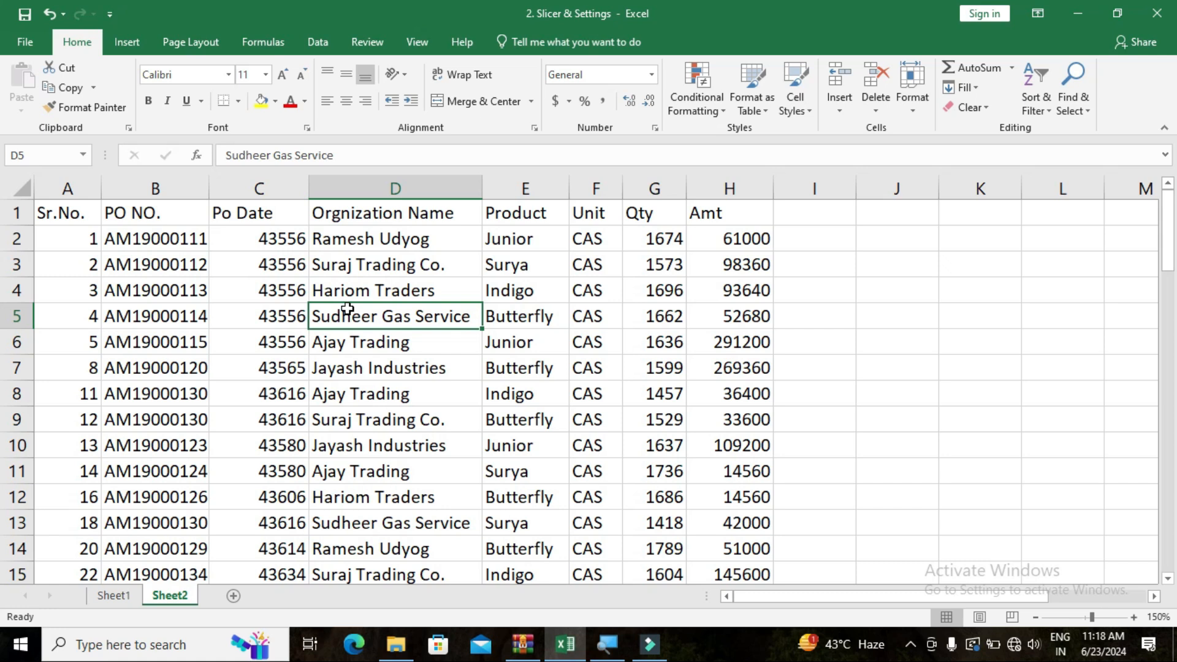
pyautogui.click(130, 41)
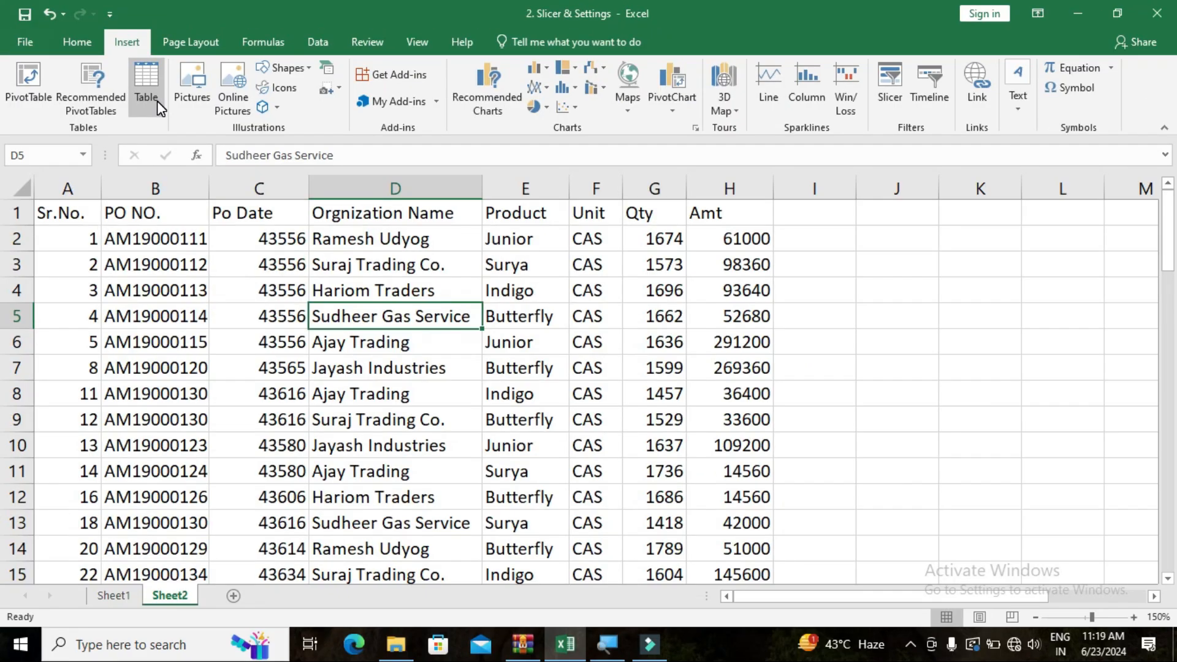
pyautogui.click(157, 101)
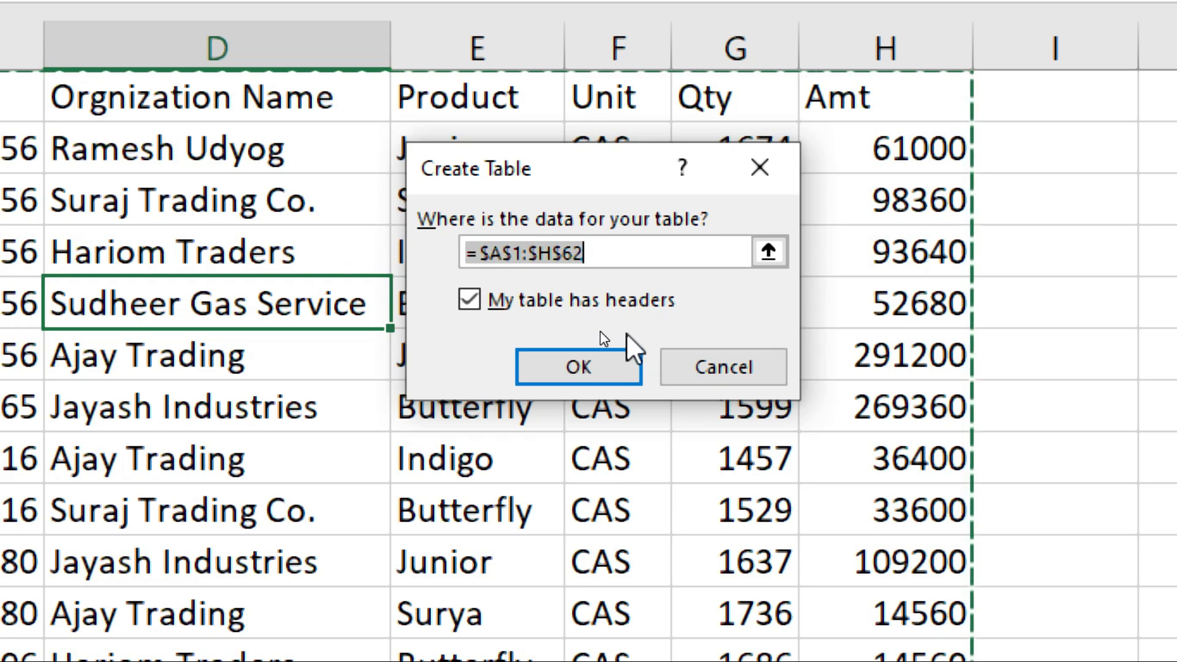
pyautogui.click(607, 356)
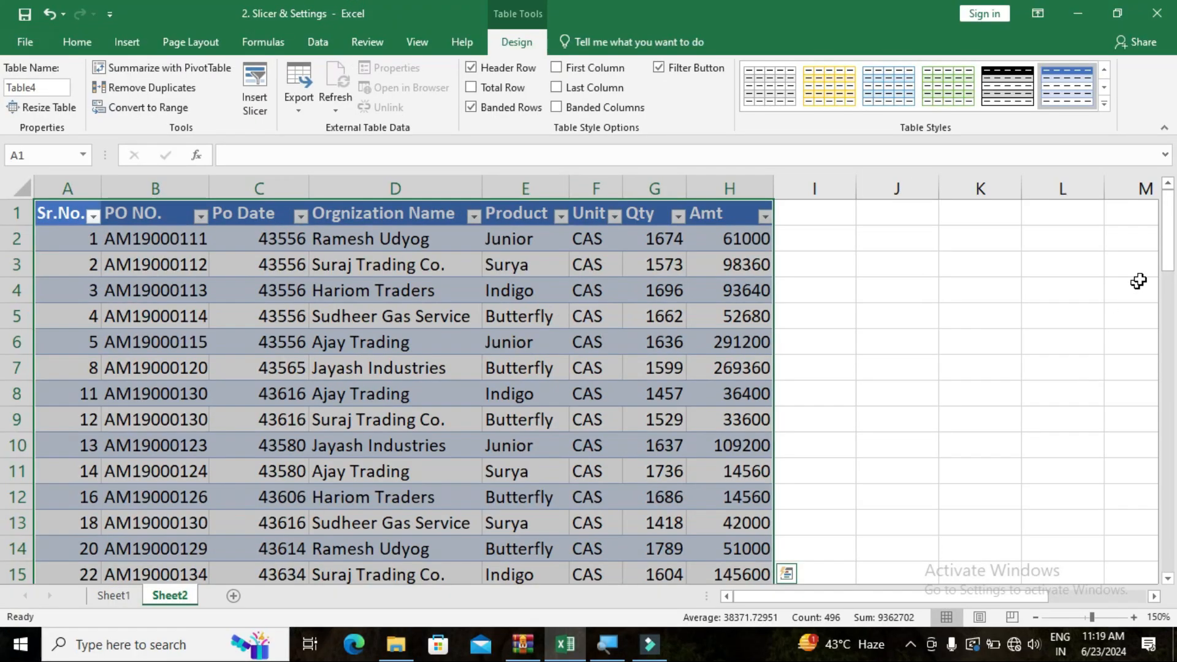
# - Name the new table Data
pyautogui.moveTo(1168, 244)
pyautogui.mouseDown()
pyautogui.moveTo(1158, 564)
pyautogui.moveTo(1168, 244)
pyautogui.mouseUp()
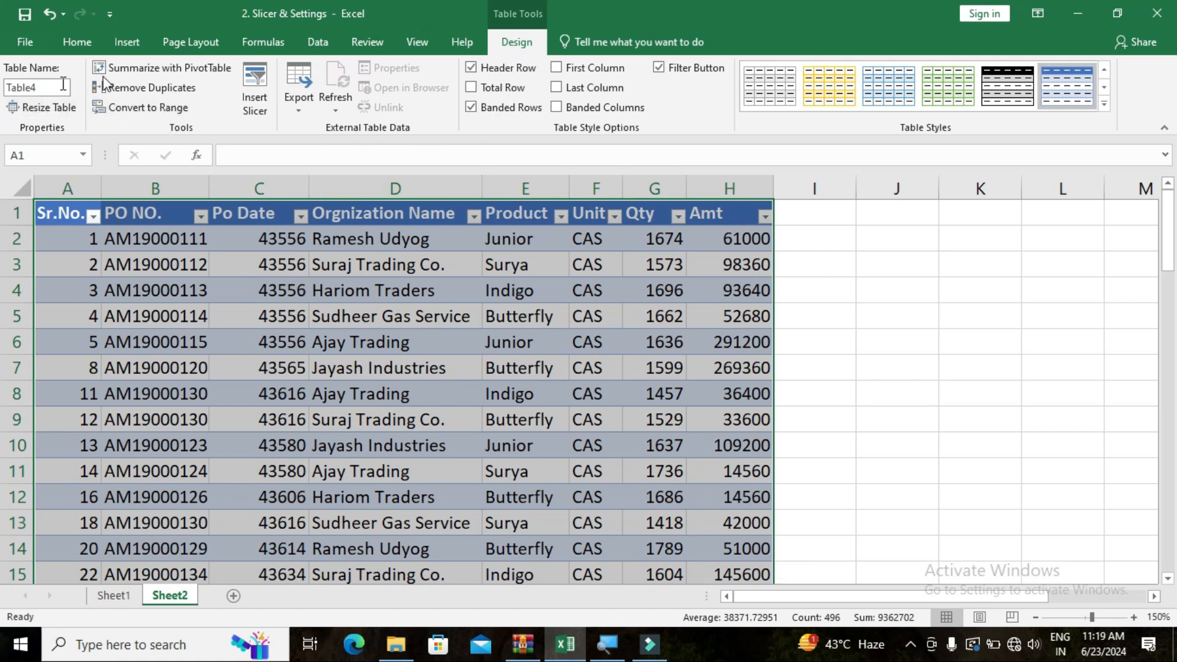
pyautogui.click(29, 88)
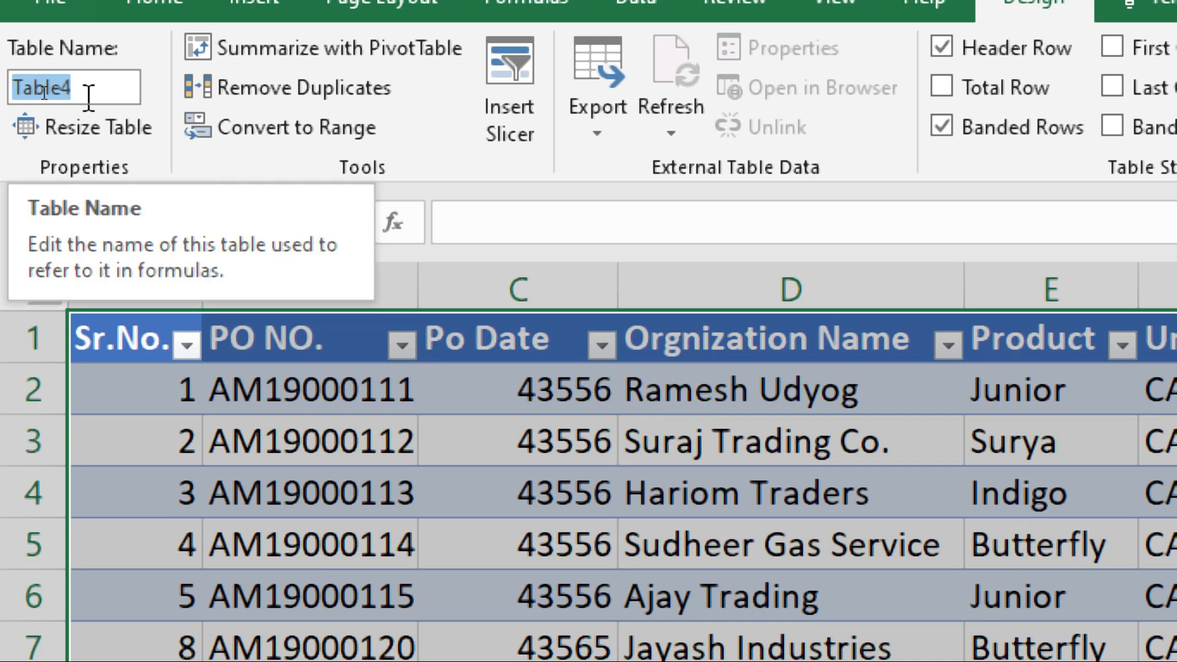
pyautogui.write('Data')
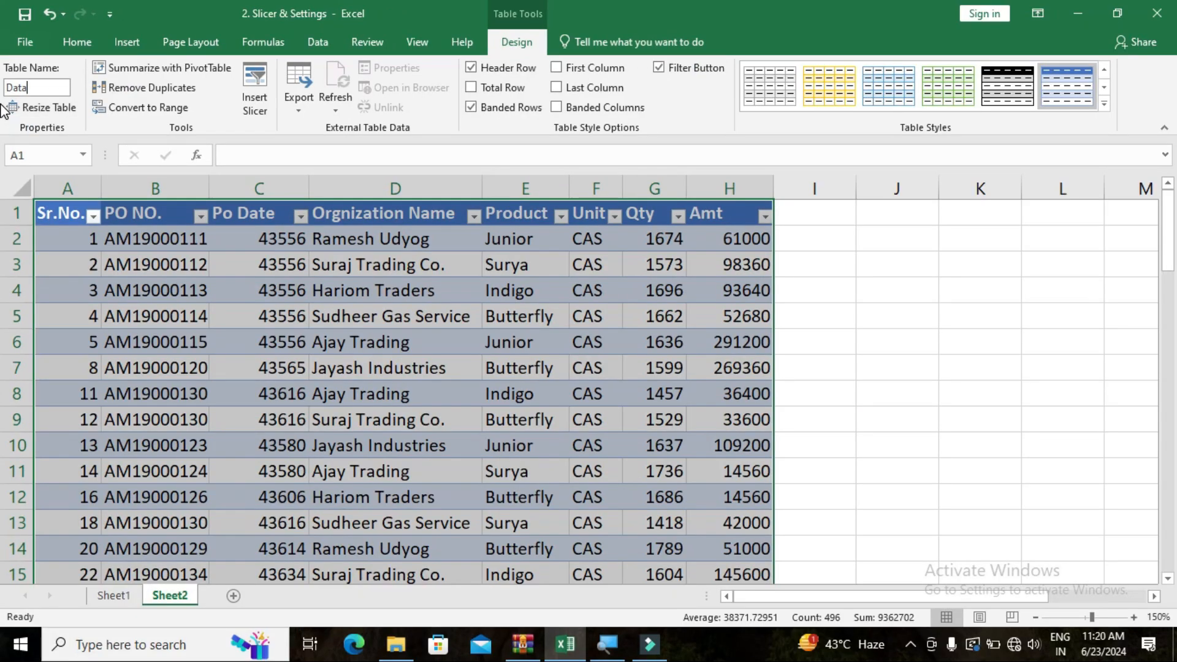
pyautogui.click(66, 265)
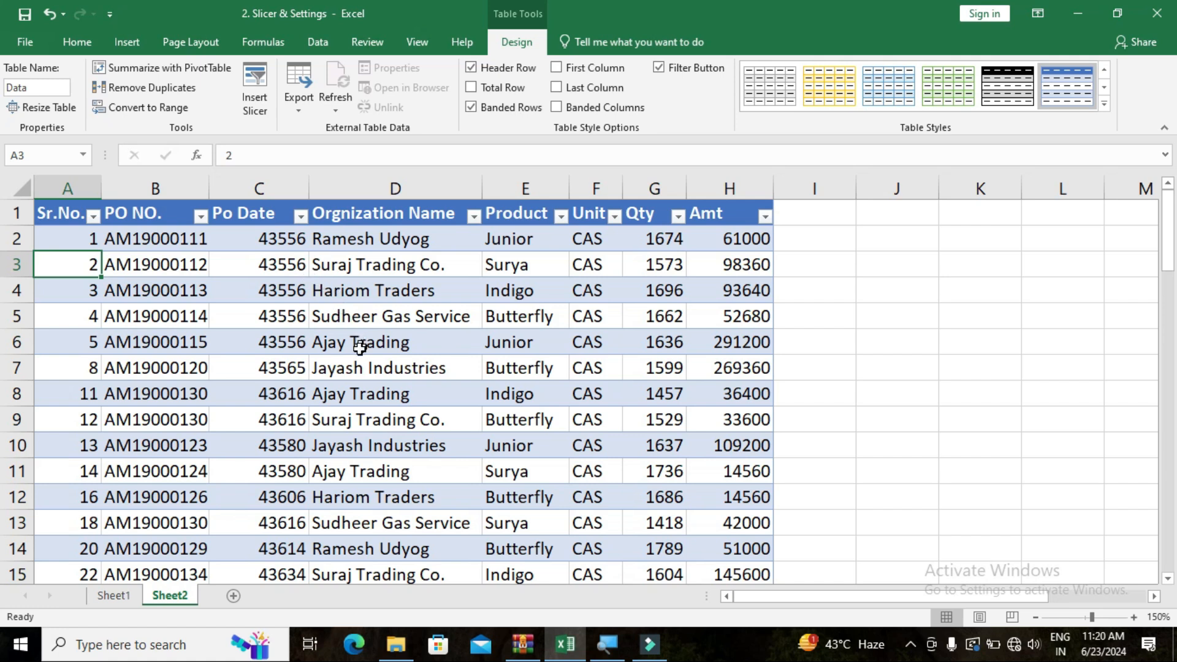
# - Add a total row to the Data table while keeping it as a table
pyautogui.click(145, 113)
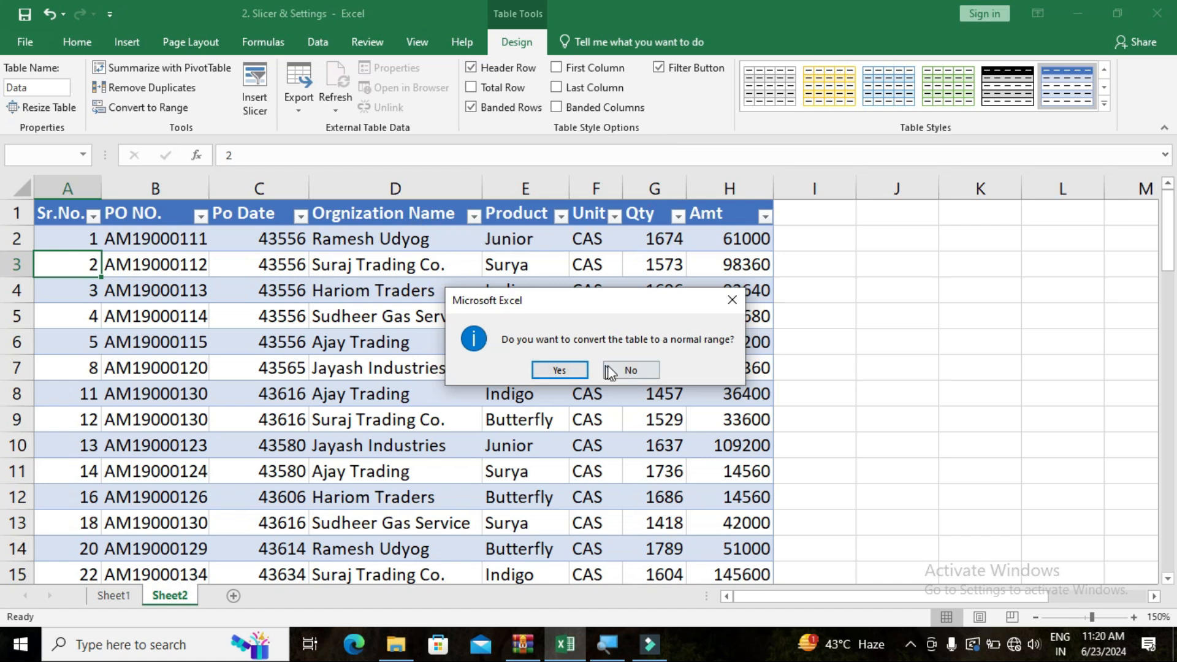
pyautogui.click(732, 300)
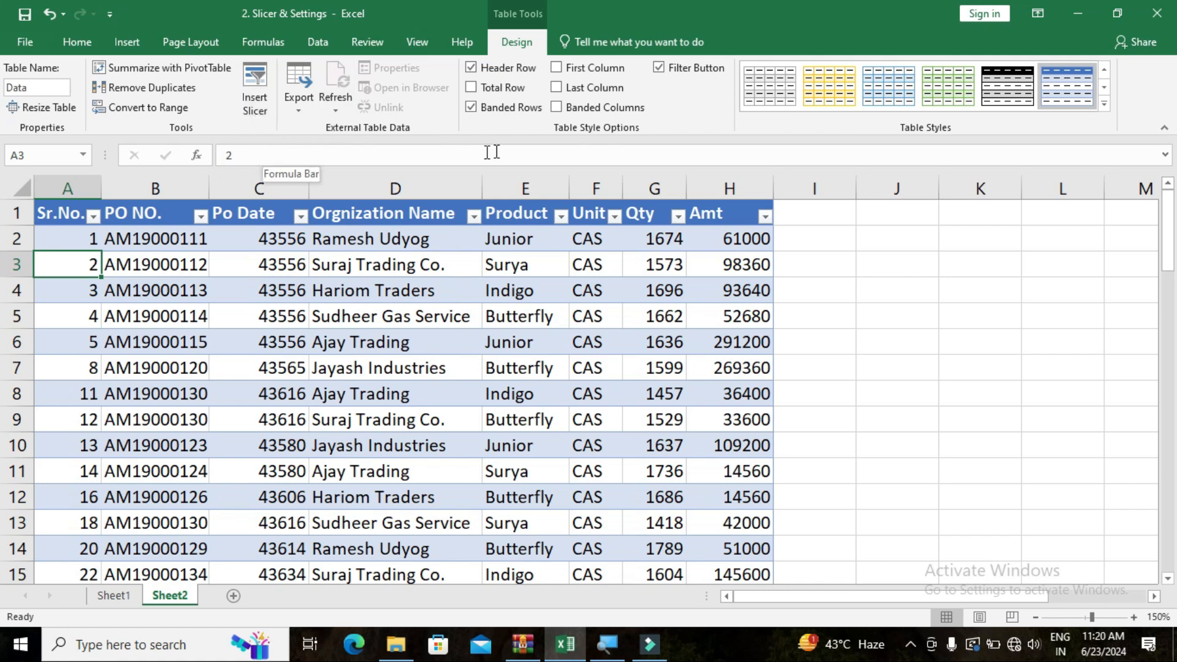
pyautogui.click(471, 88)
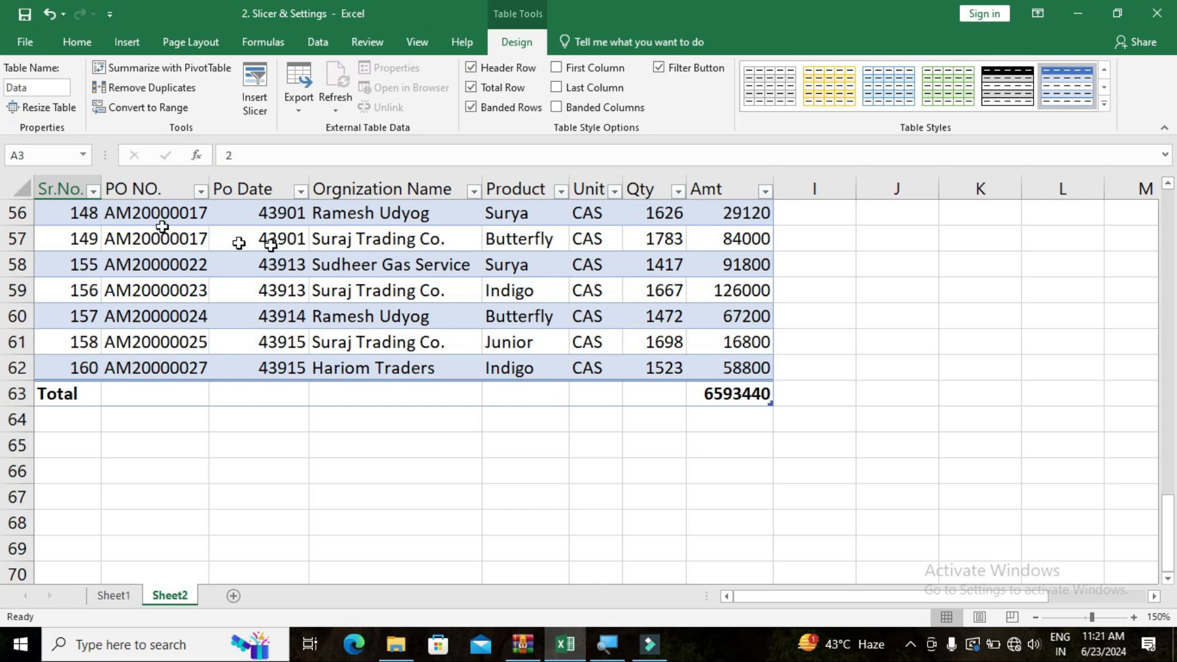
# - Examine the formula in the total row's Amt cell H63 and the summary functions available for it
pyautogui.click(63, 192)
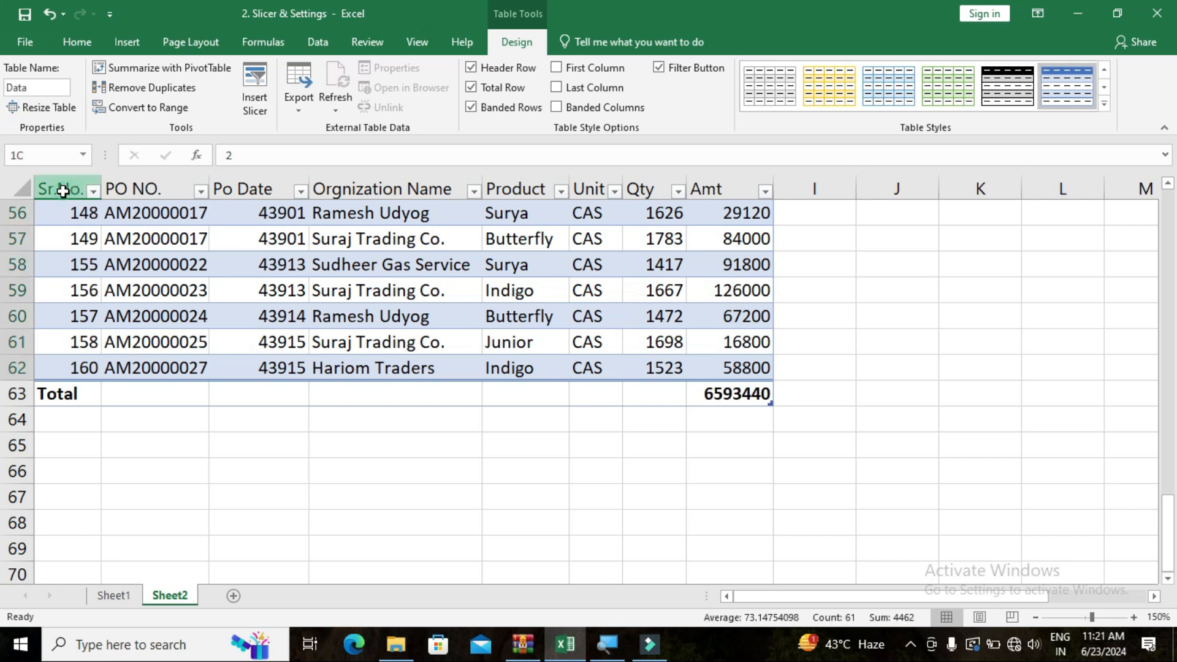
pyautogui.click(163, 190)
pyautogui.click(263, 181)
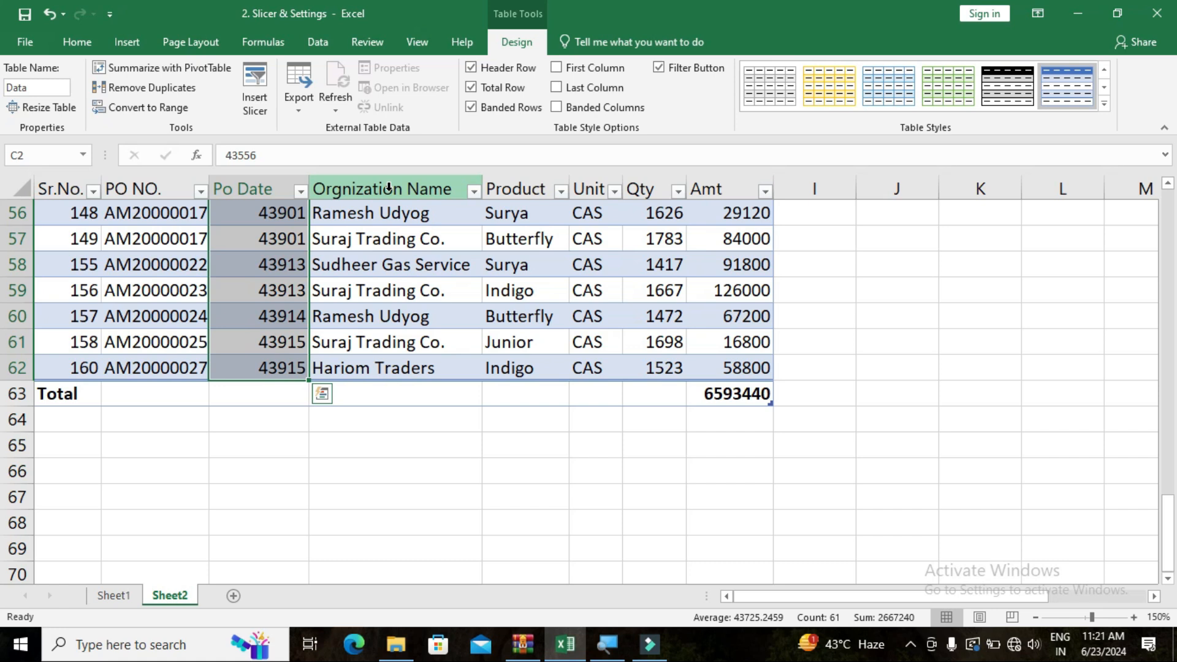
pyautogui.click(725, 392)
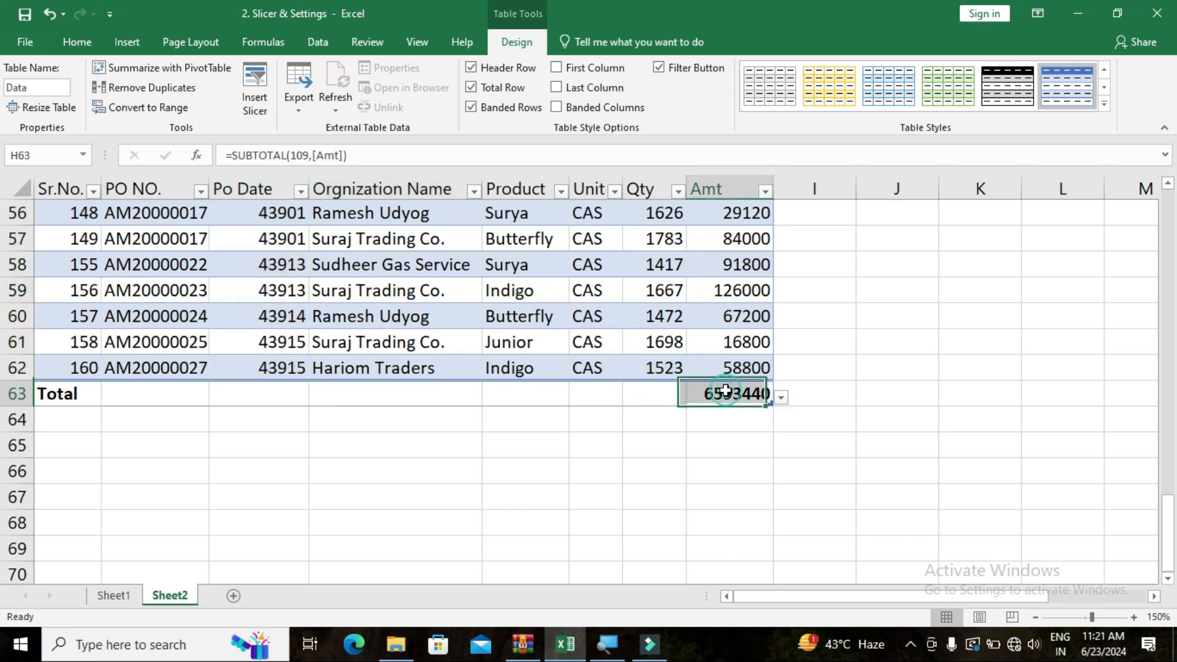
pyautogui.doubleClick(725, 392)
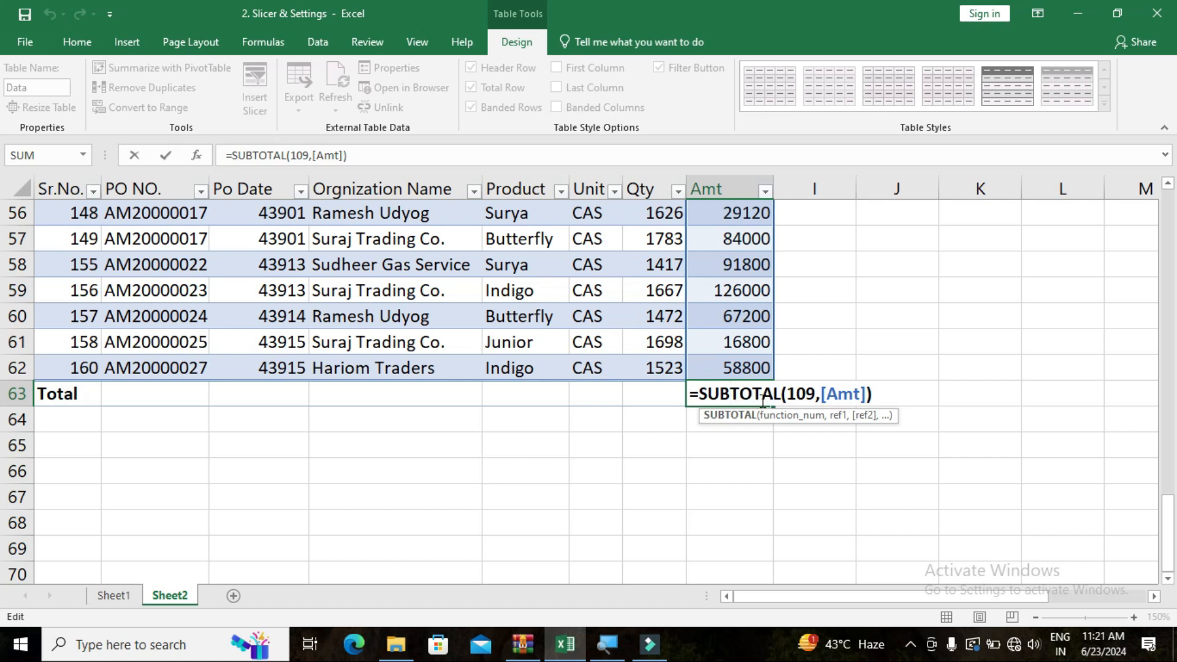
pyautogui.click(429, 288)
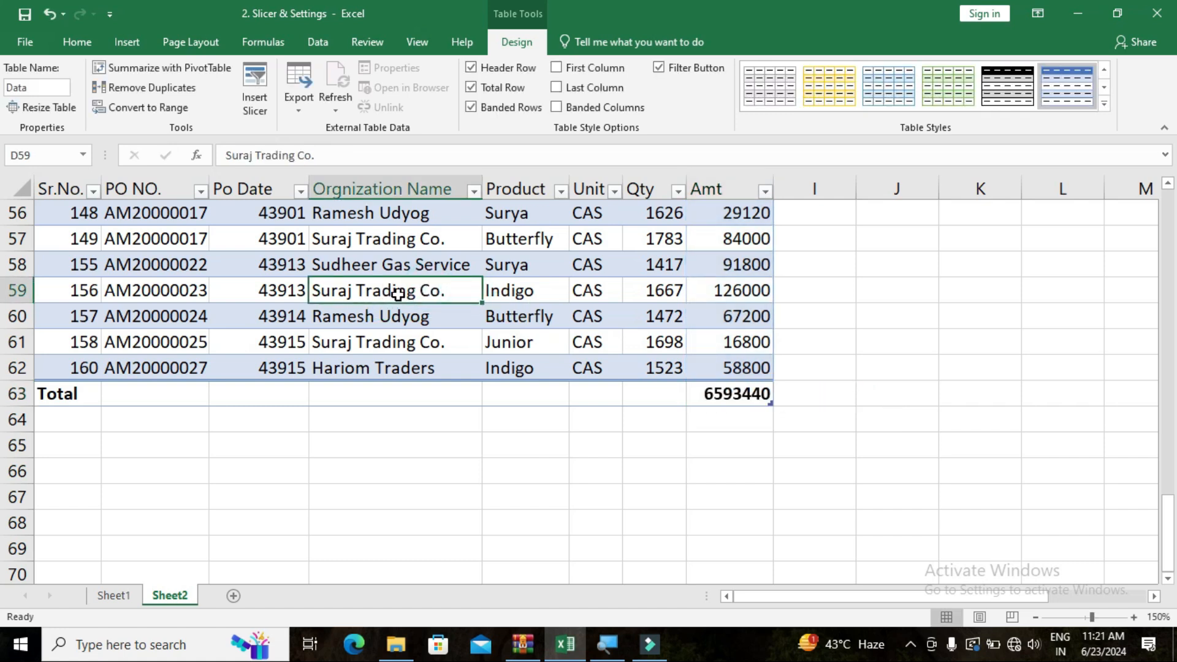
pyautogui.moveTo(86, 293); pyautogui.dragTo(582, 304)
pyautogui.click(724, 394)
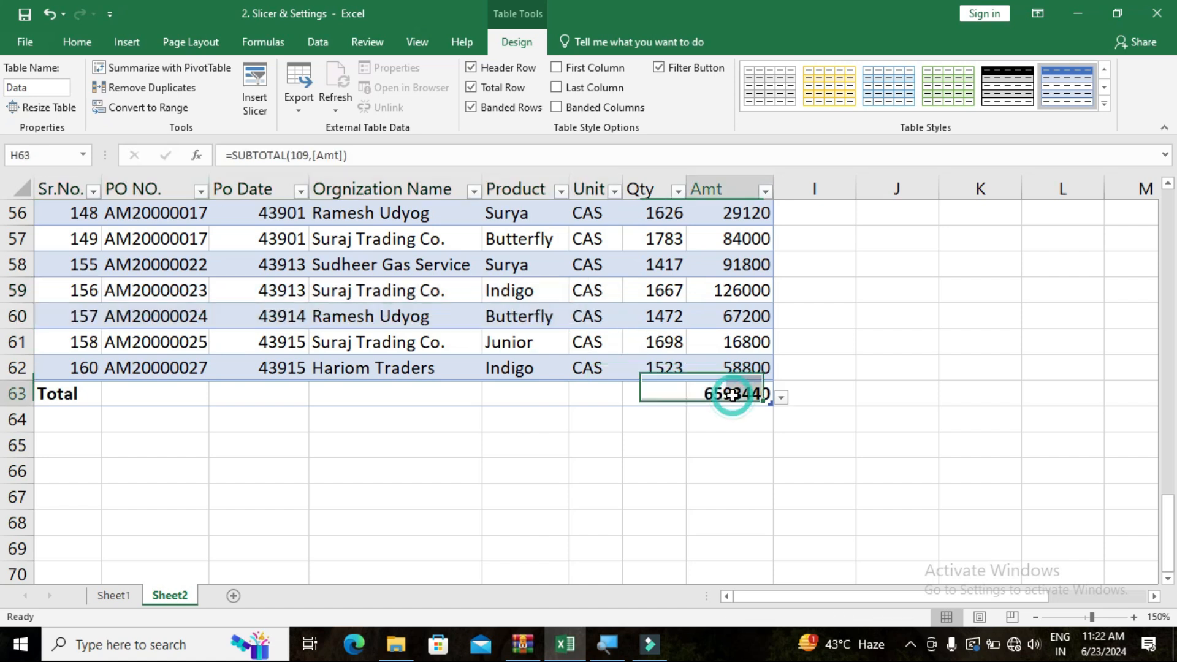
pyautogui.click(733, 394)
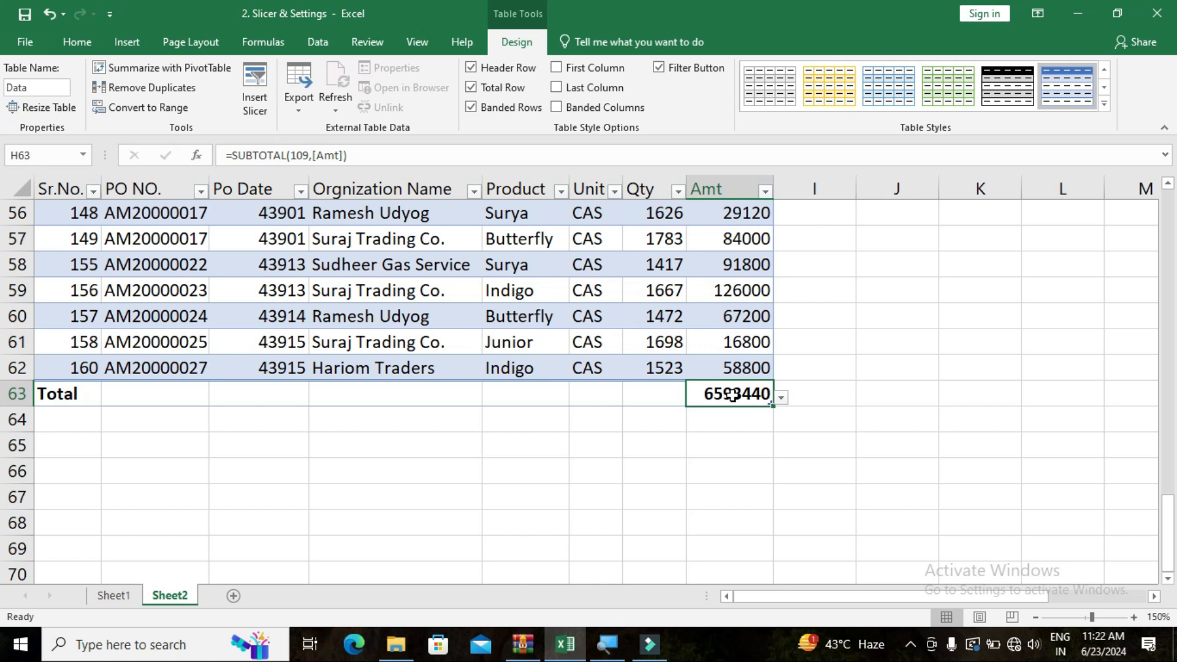
pyautogui.doubleClick(733, 394)
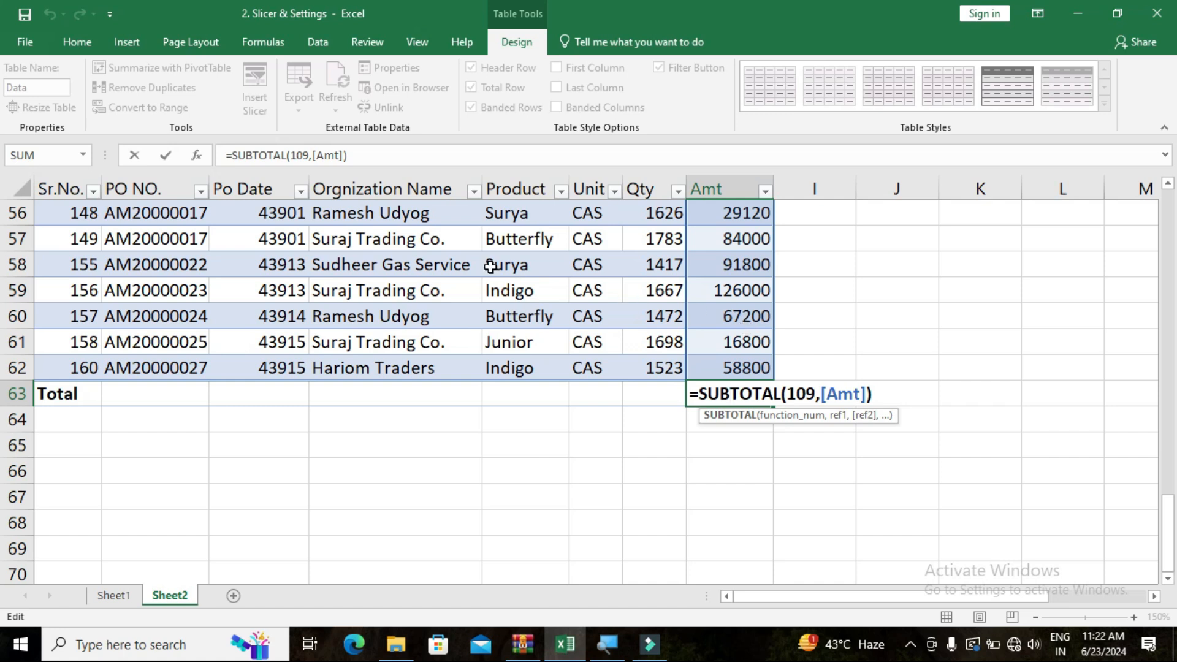
pyautogui.click(490, 266)
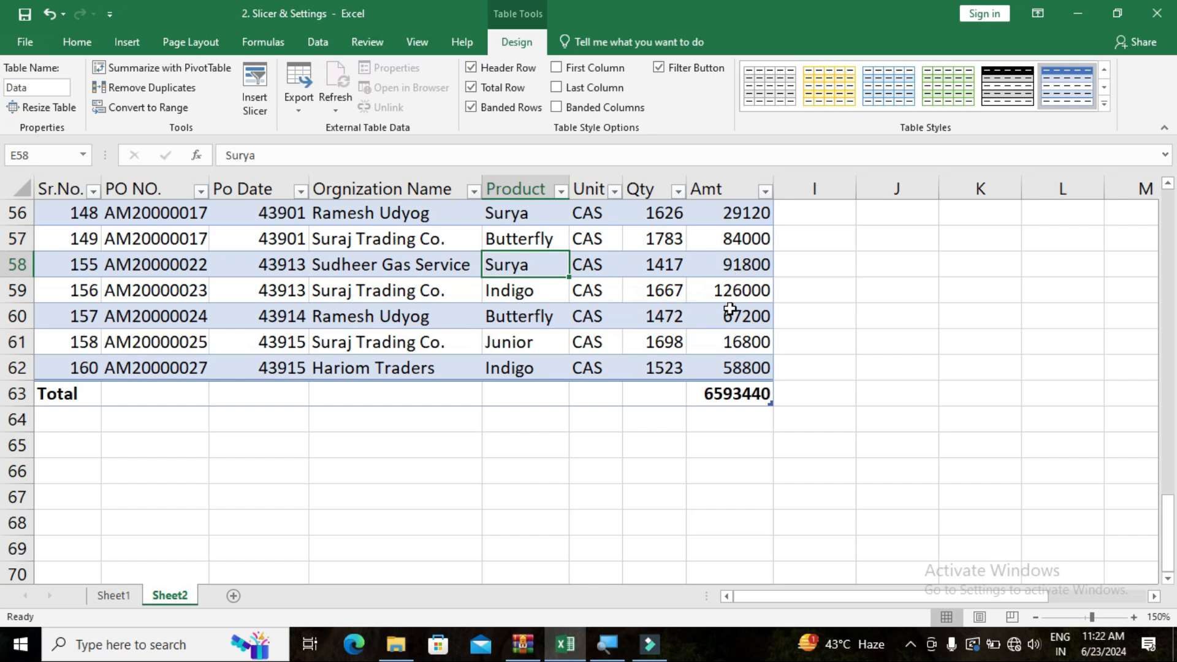
pyautogui.click(721, 386)
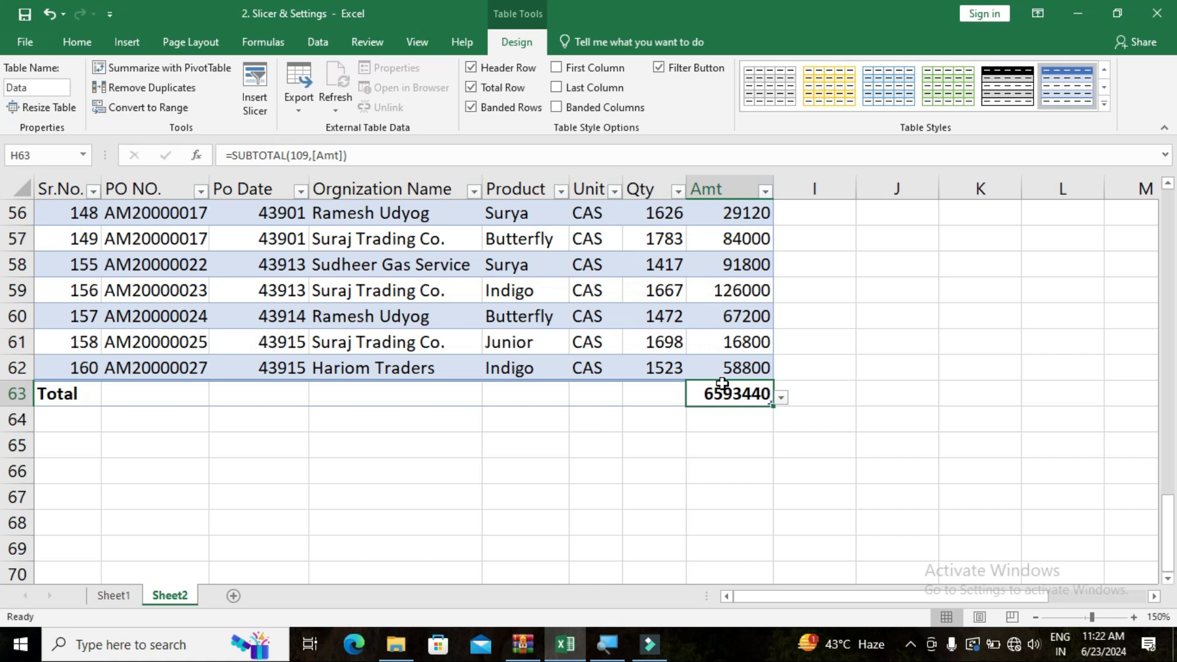
pyautogui.click(781, 397)
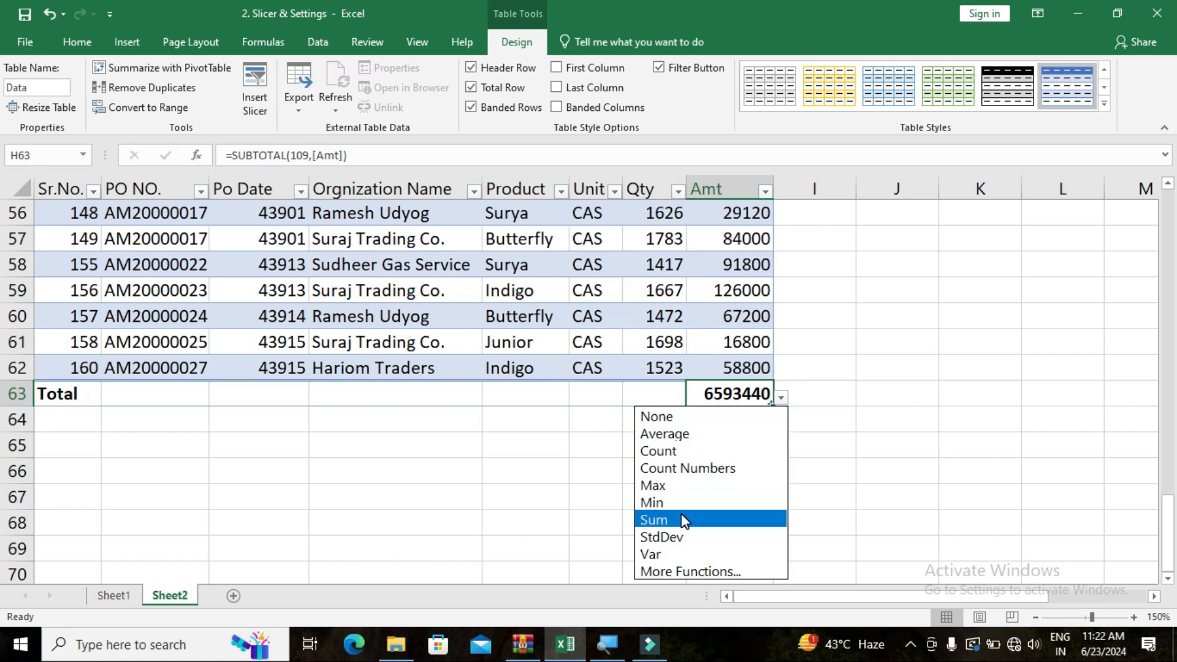
pyautogui.click(655, 387)
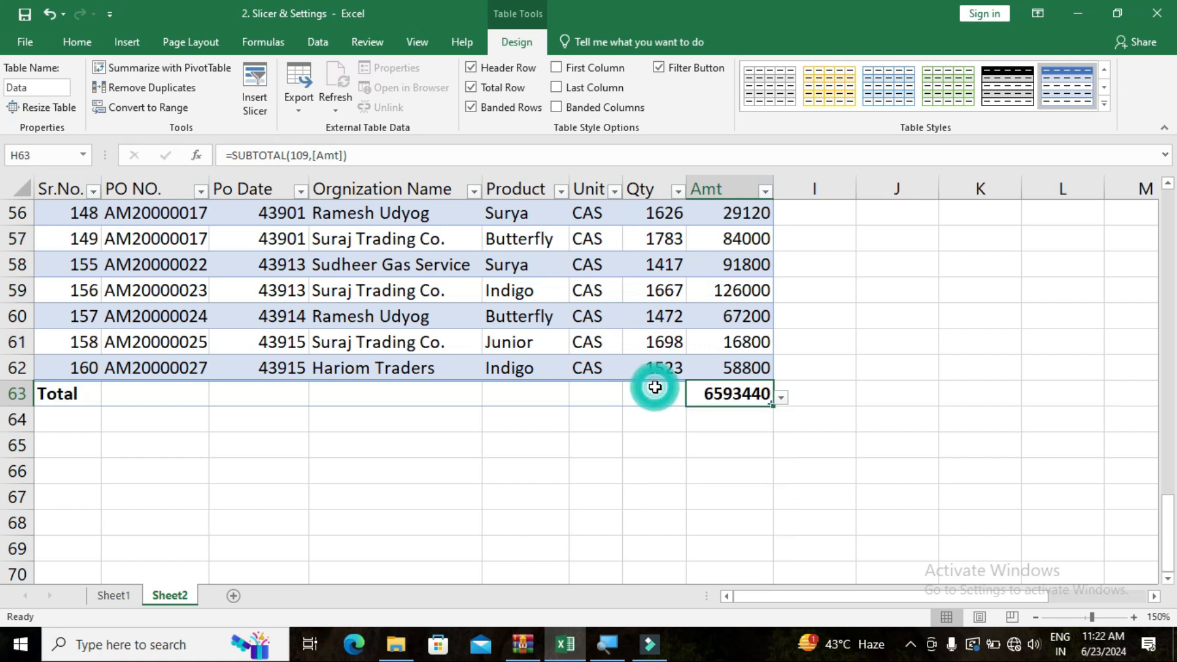
# - Set the Qty column's cell in the total row to Sum
pyautogui.click(655, 388)
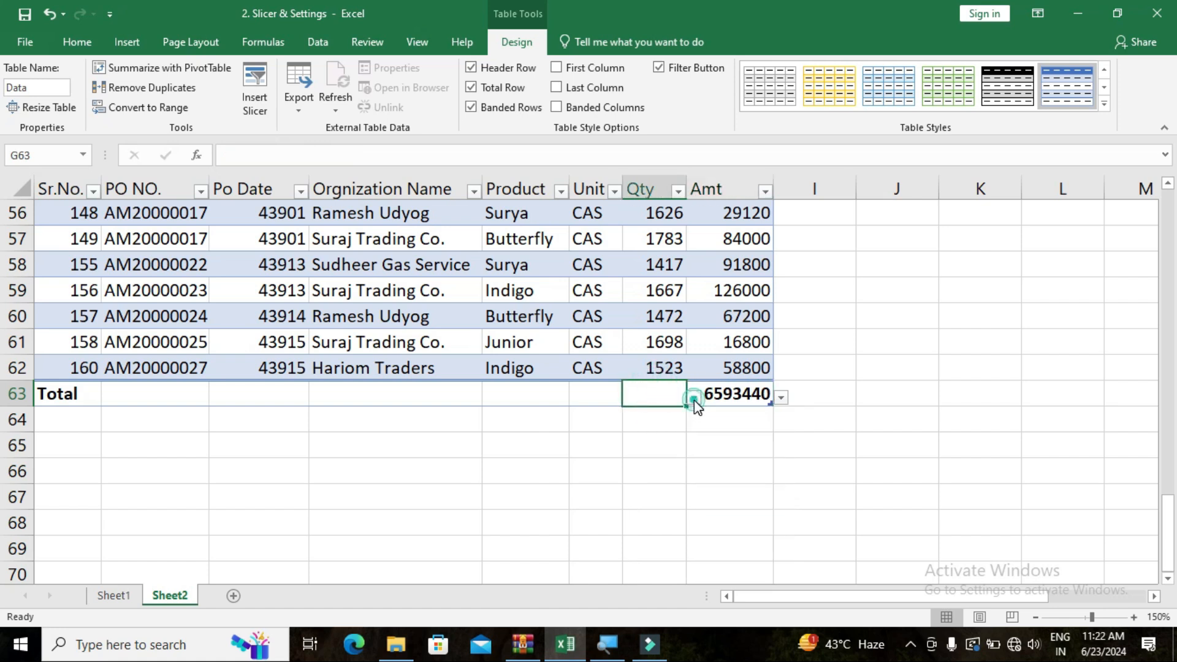
pyautogui.click(694, 399)
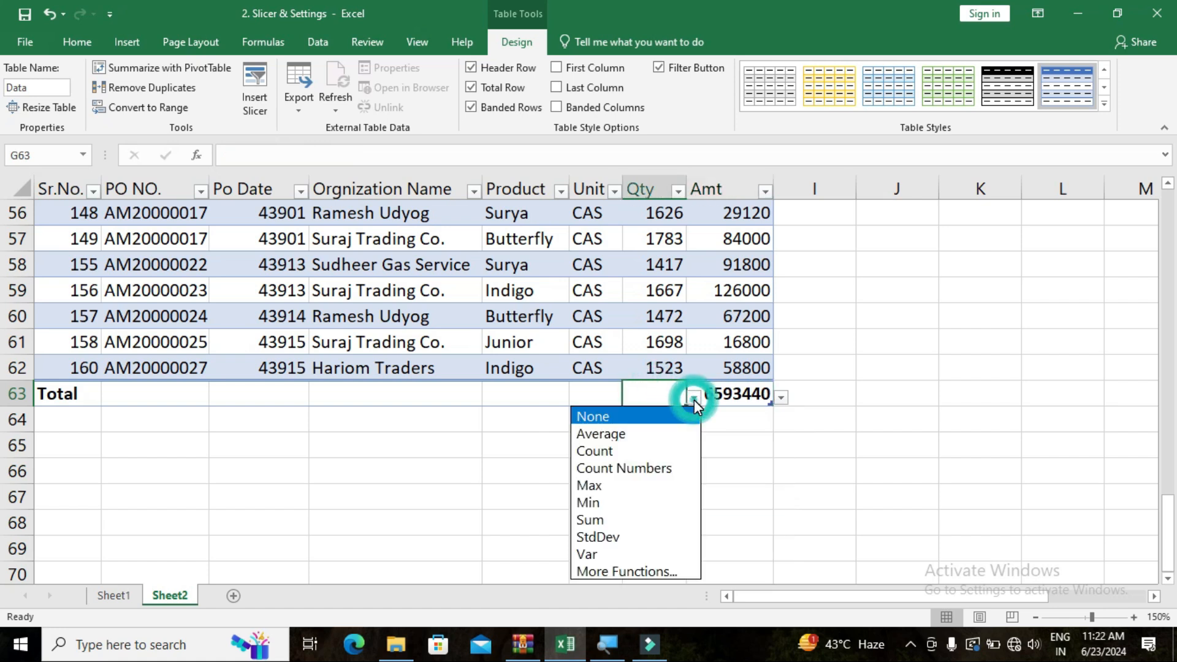
pyautogui.click(631, 519)
pyautogui.click(896, 471)
# - Apply the light table style with a solid blue header and blue horizontal lines to the Data table
pyautogui.moveTo(1168, 533); pyautogui.dragTo(1171, 202)
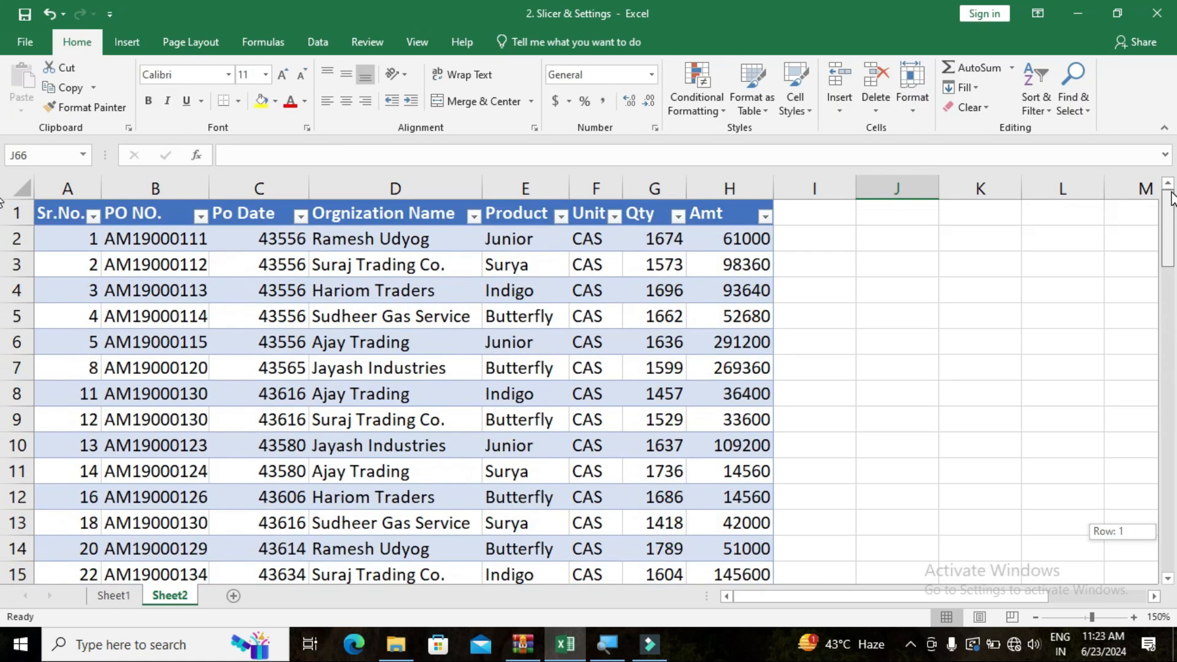
pyautogui.click(411, 300)
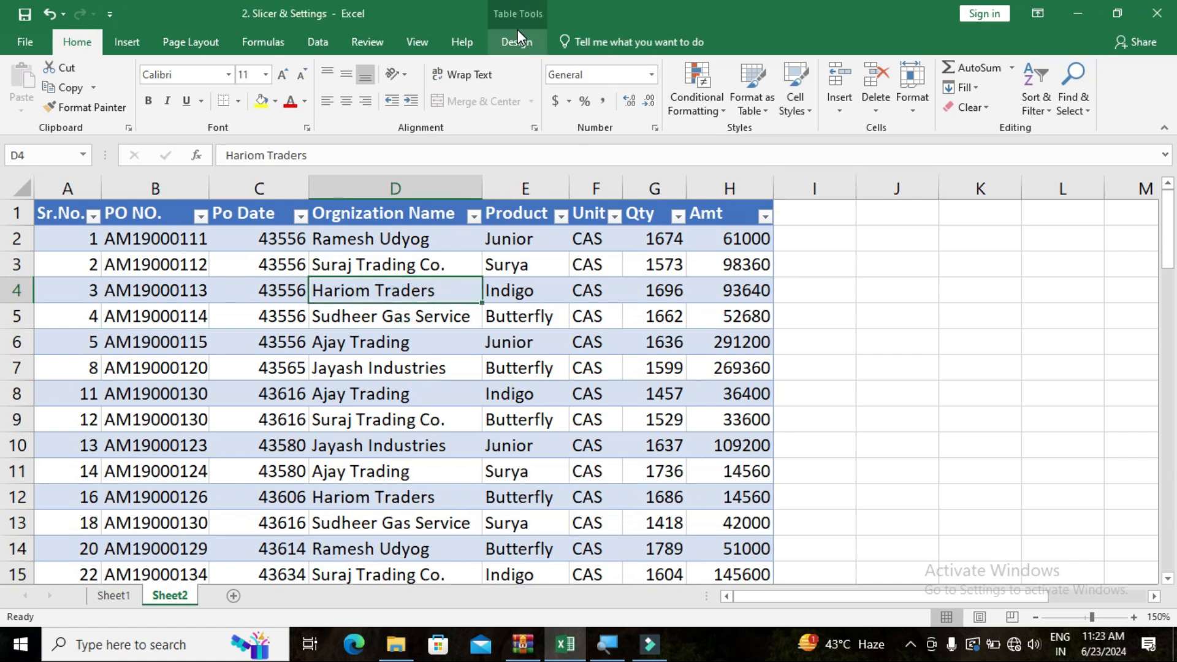
pyautogui.click(517, 34)
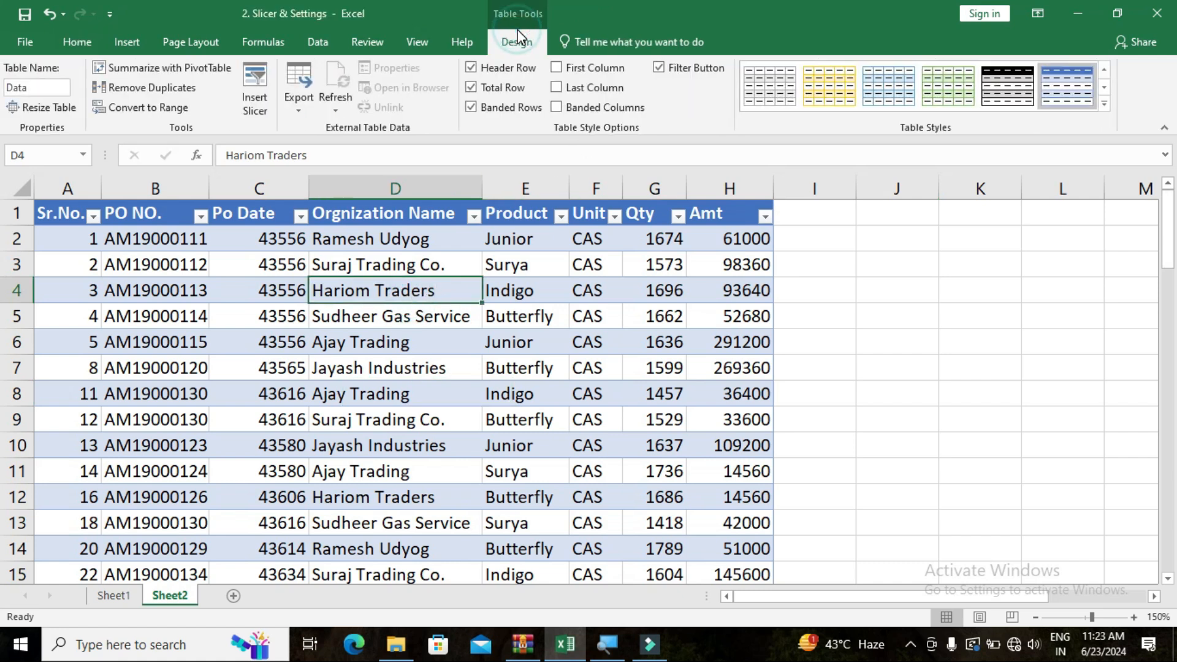
pyautogui.click(1099, 103)
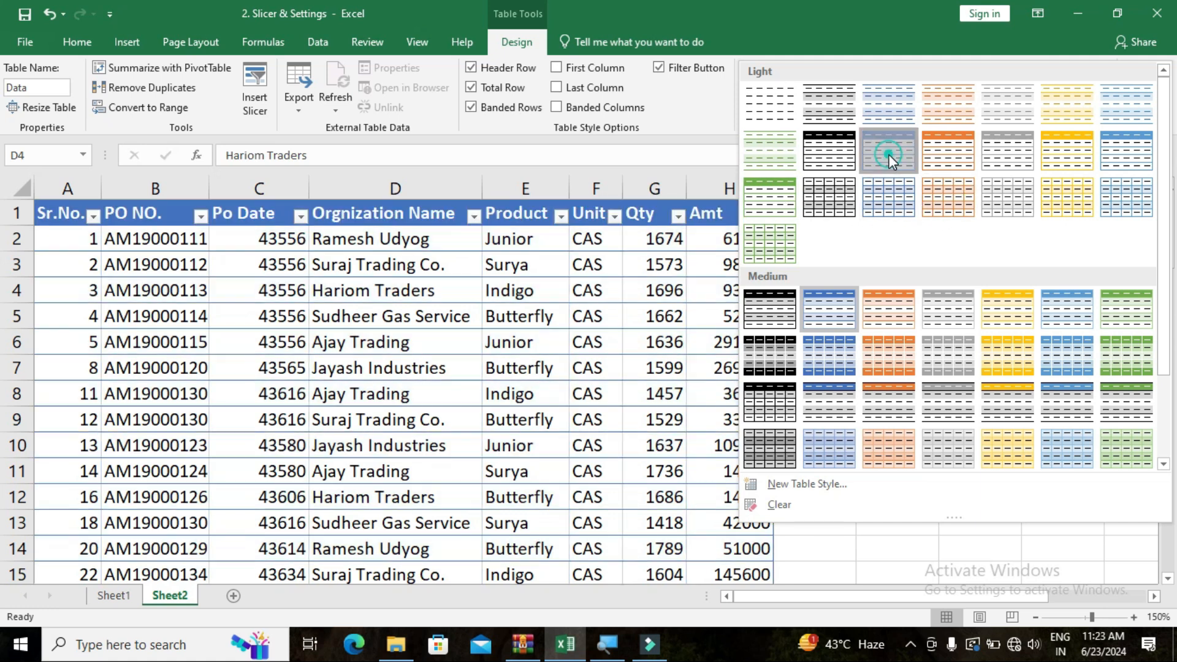
pyautogui.click(888, 155)
pyautogui.click(950, 328)
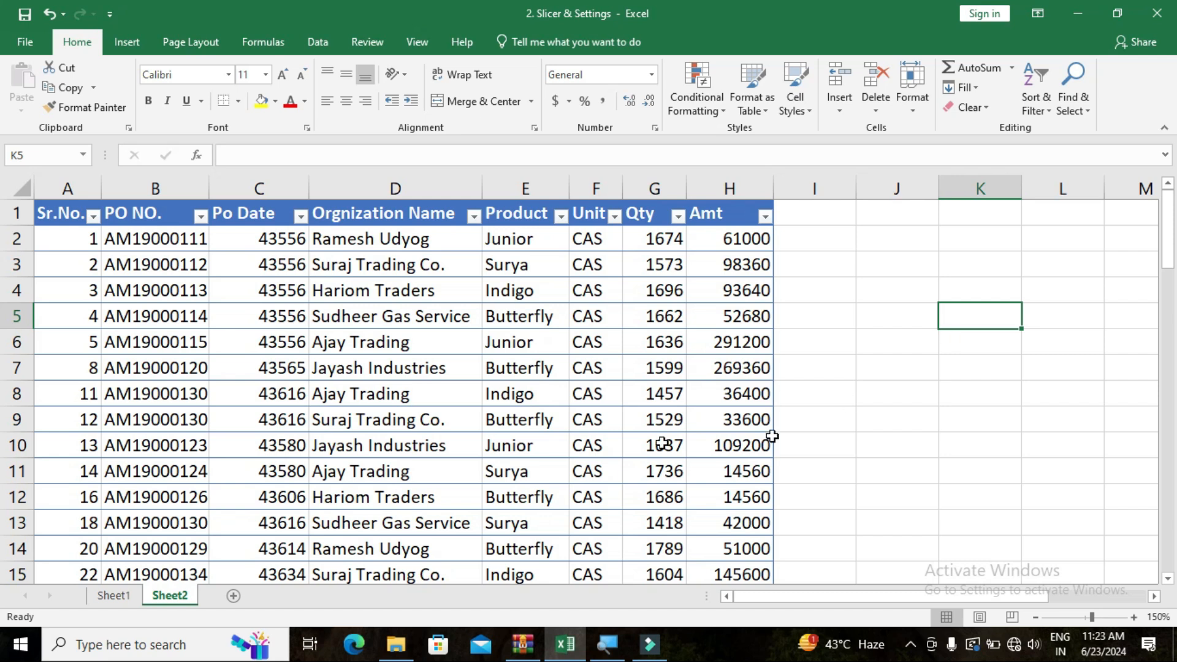
# - Insert slicers for the Orgnization Name and Product fields of the Data table
pyautogui.click(406, 320)
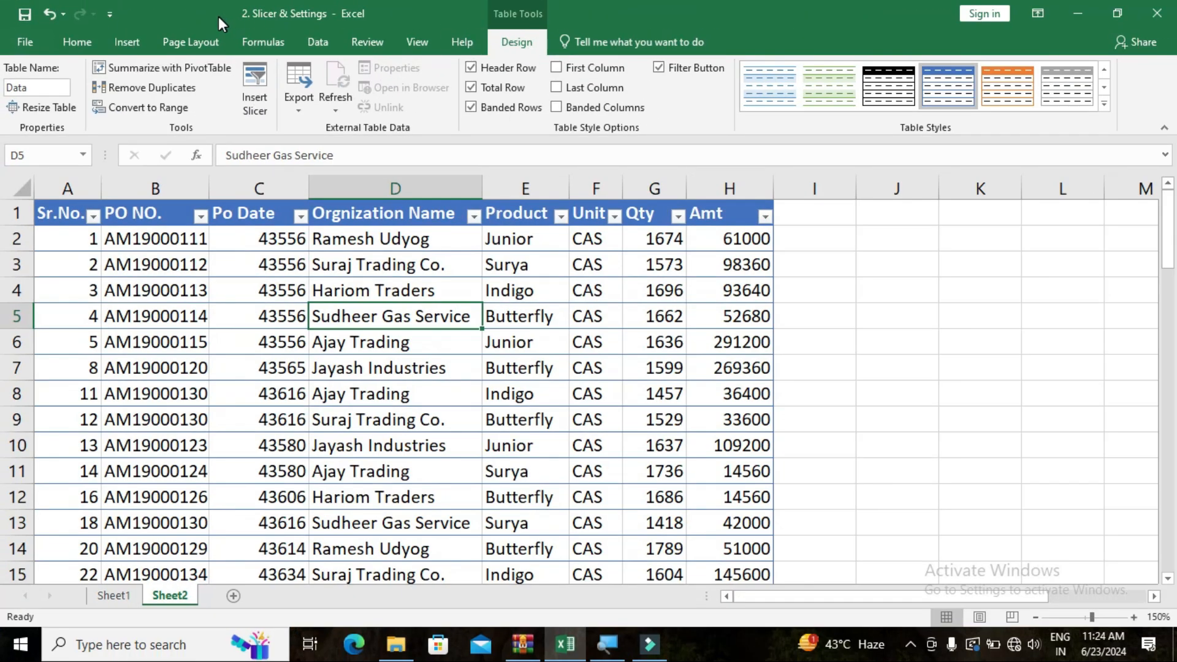
pyautogui.click(120, 43)
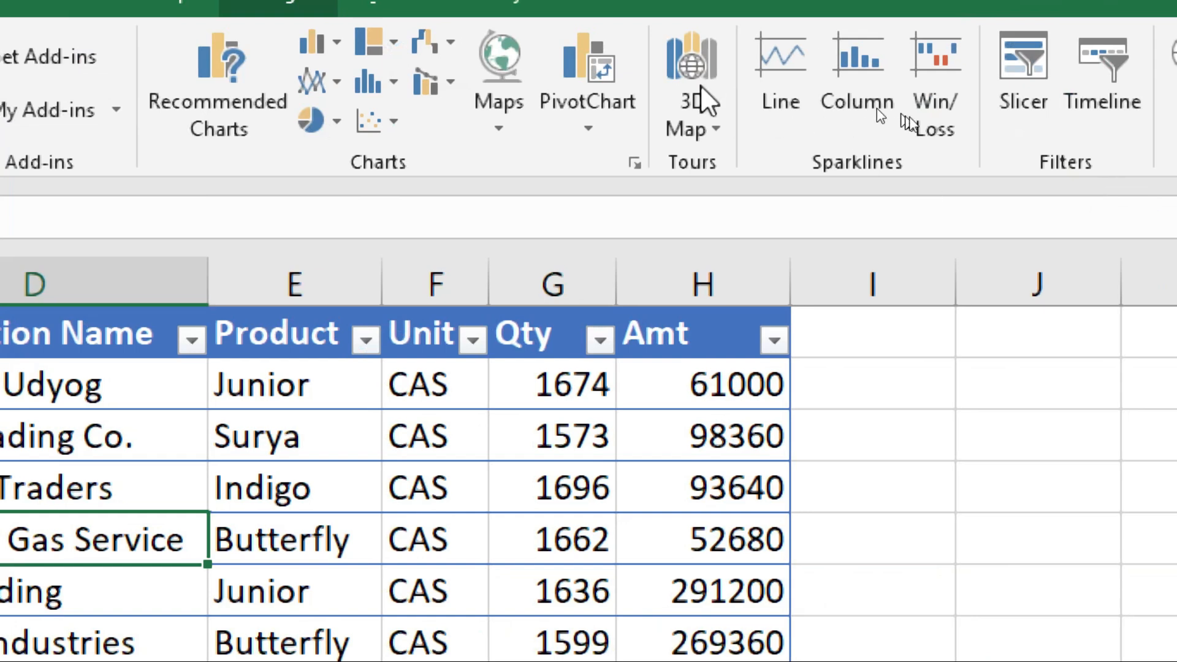
pyautogui.click(1031, 105)
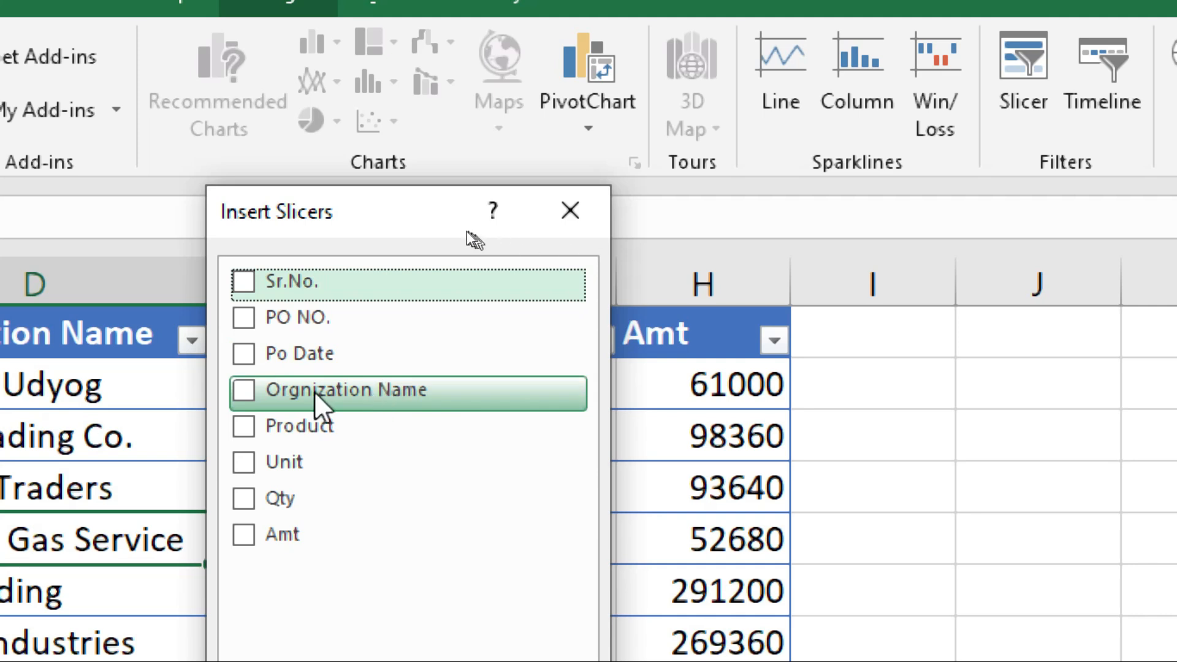
pyautogui.click(244, 390)
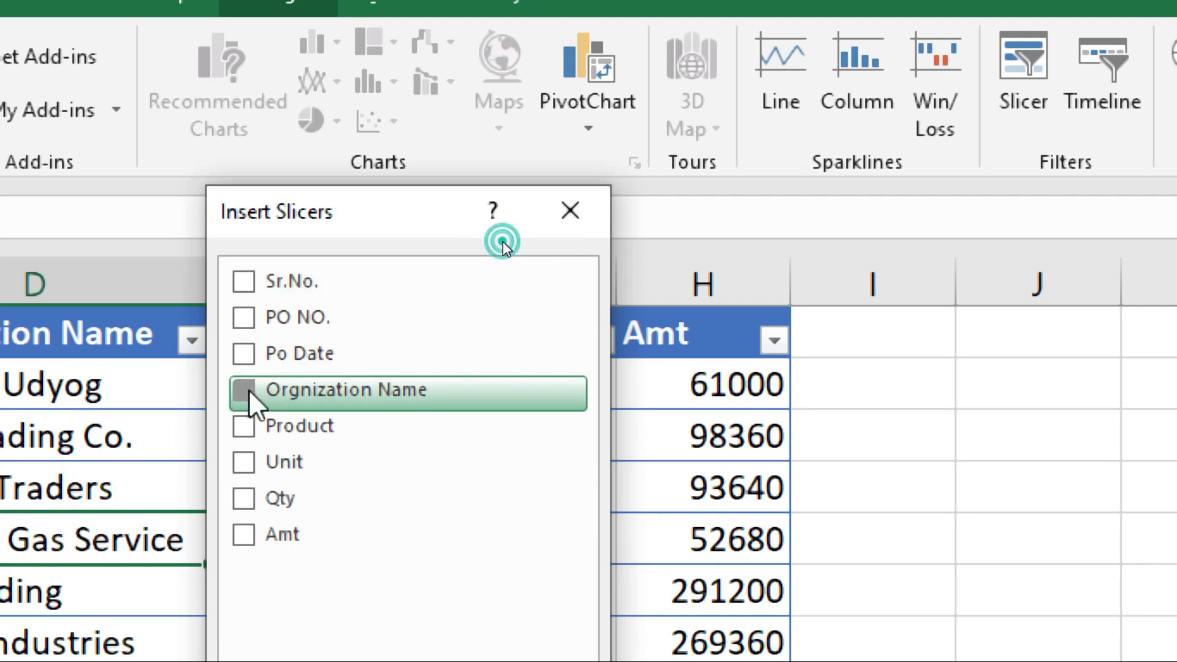
pyautogui.click(247, 429)
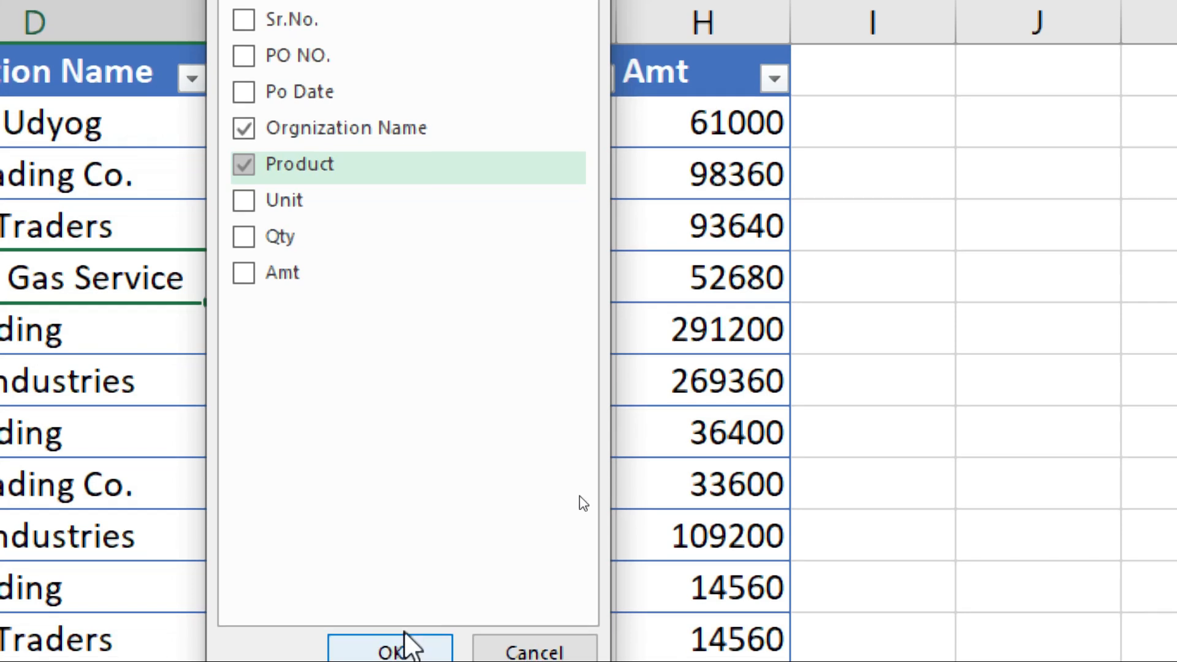
pyautogui.click(399, 645)
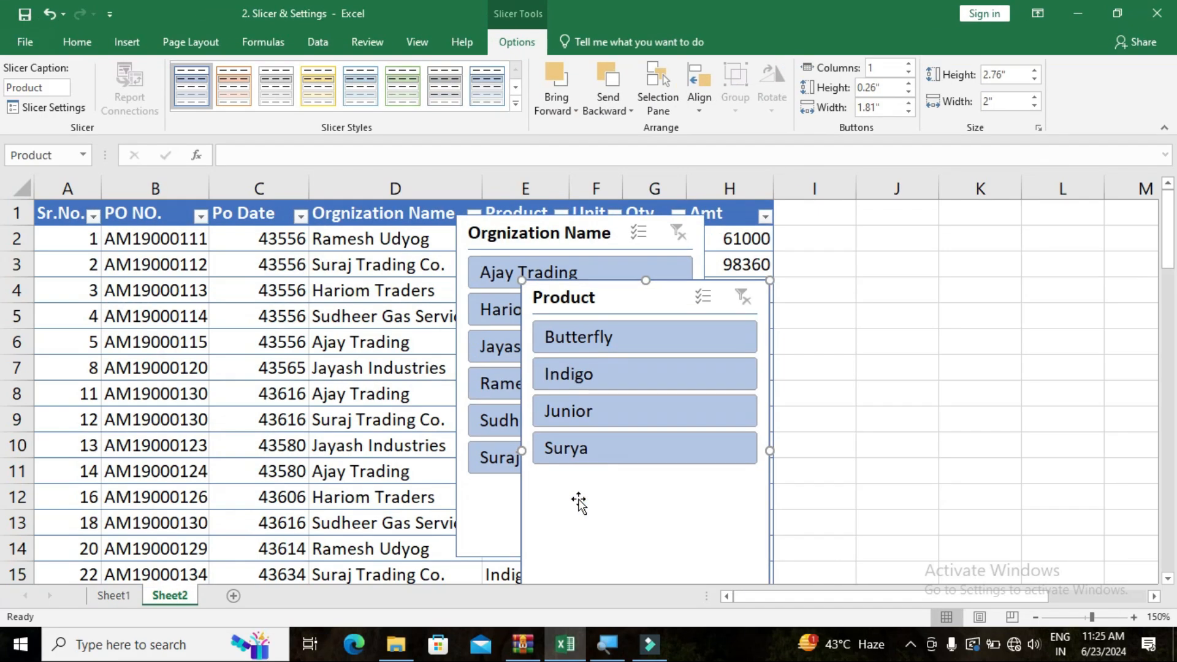
# - Move the Product and Orgnization Name slicers off the table and place them side by side, with Orgnization Name nearest the Amt column
pyautogui.moveTo(873, 598); pyautogui.dragTo(920, 600)
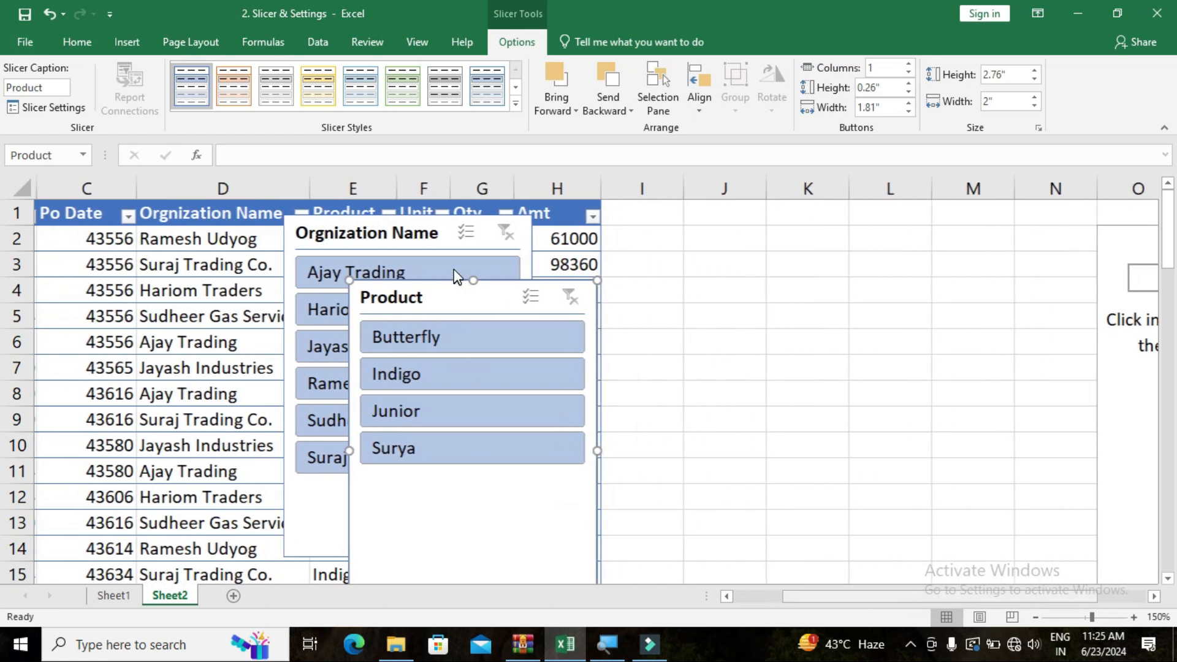
pyautogui.moveTo(447, 295); pyautogui.dragTo(1116, 200)
pyautogui.moveTo(533, 223); pyautogui.dragTo(829, 230)
pyautogui.click(1025, 503)
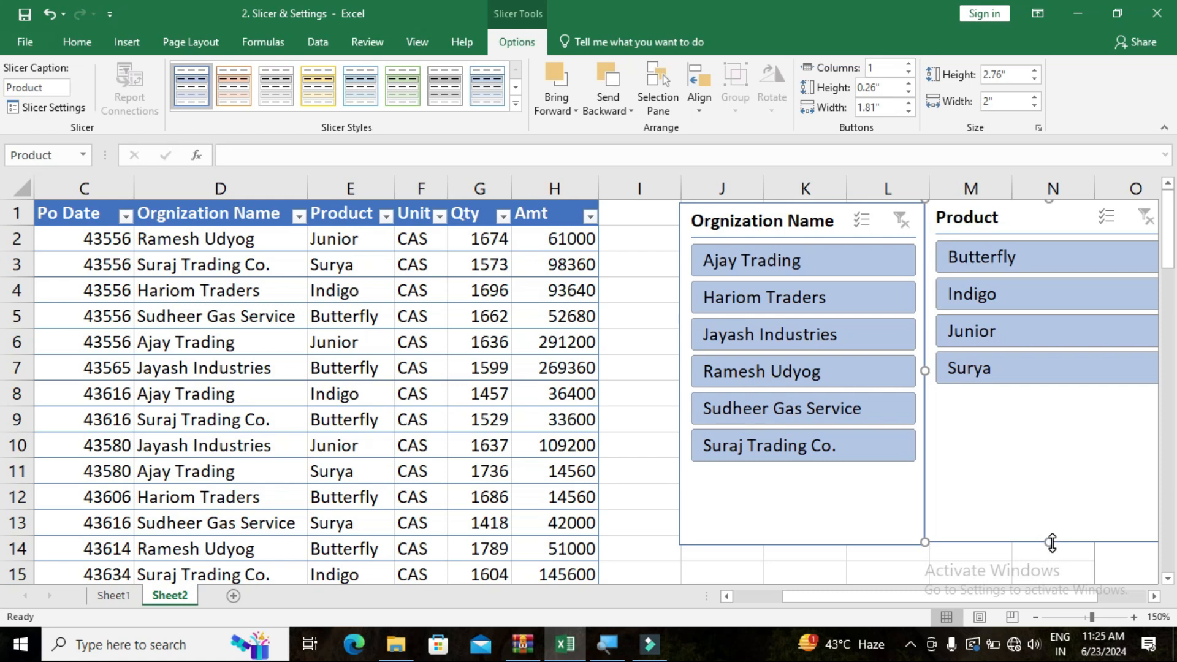
# - Shorten the Product slicer to about 1.95" high and the Orgnization Name slicer to about 2.26" high
pyautogui.moveTo(1052, 542); pyautogui.dragTo(1055, 440)
pyautogui.click(824, 522)
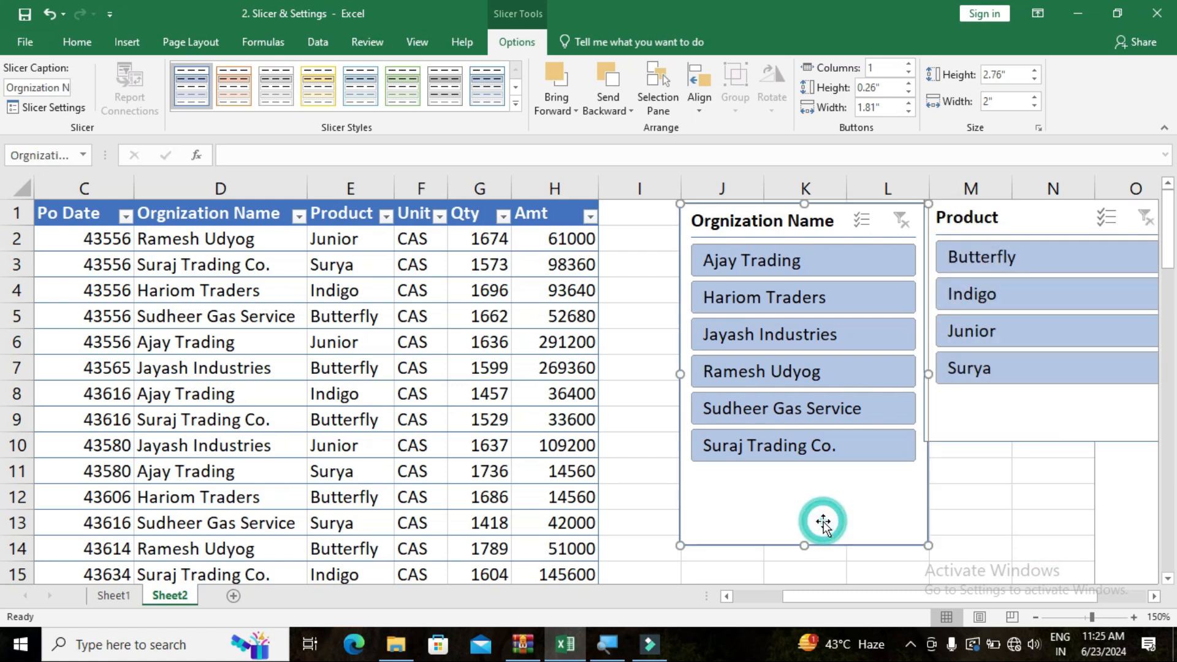
pyautogui.moveTo(804, 545); pyautogui.dragTo(805, 484)
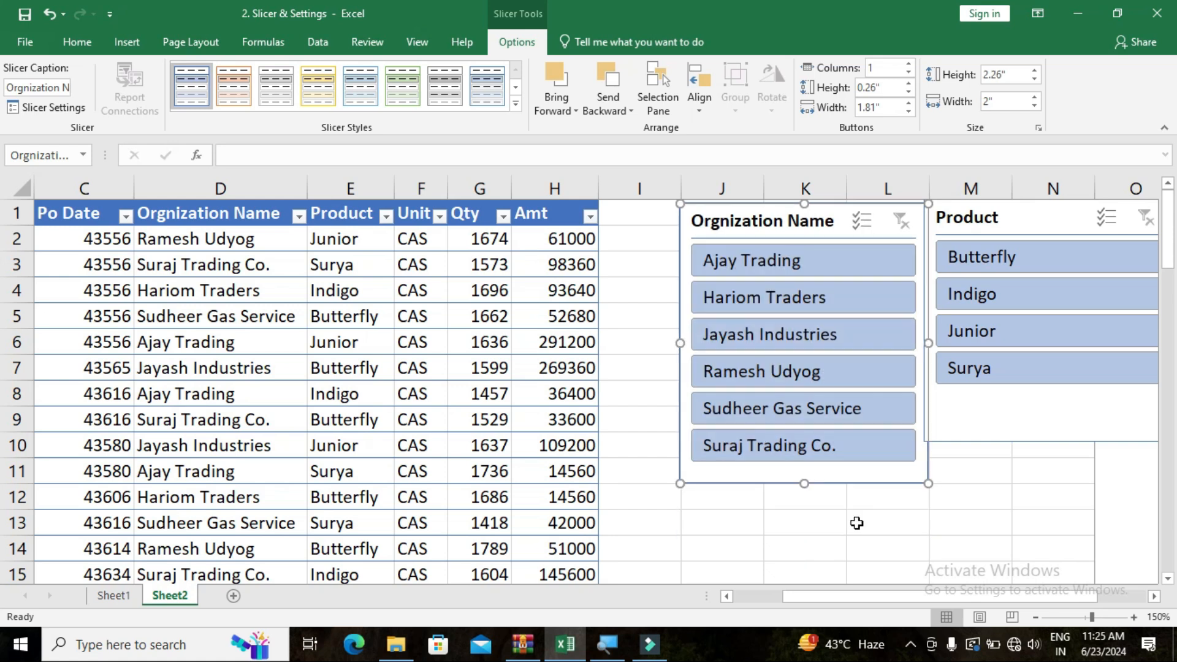
pyautogui.click(857, 523)
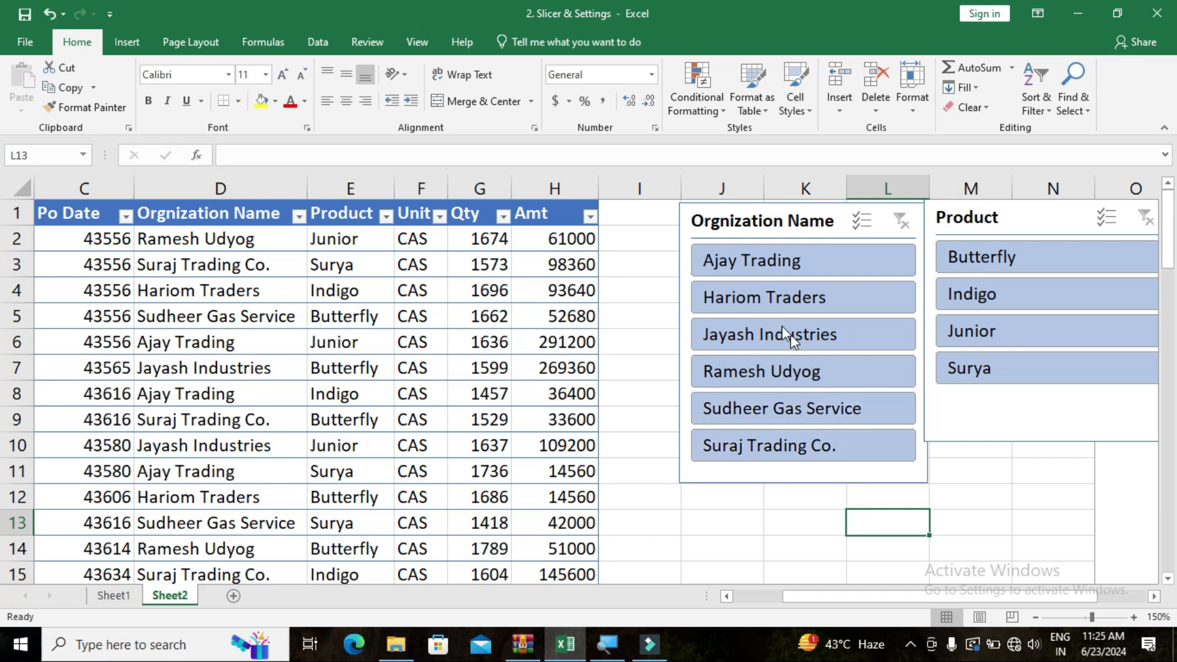
# - Examine the caption settings of the Orgnization Name and Product slicers
pyautogui.click(760, 223)
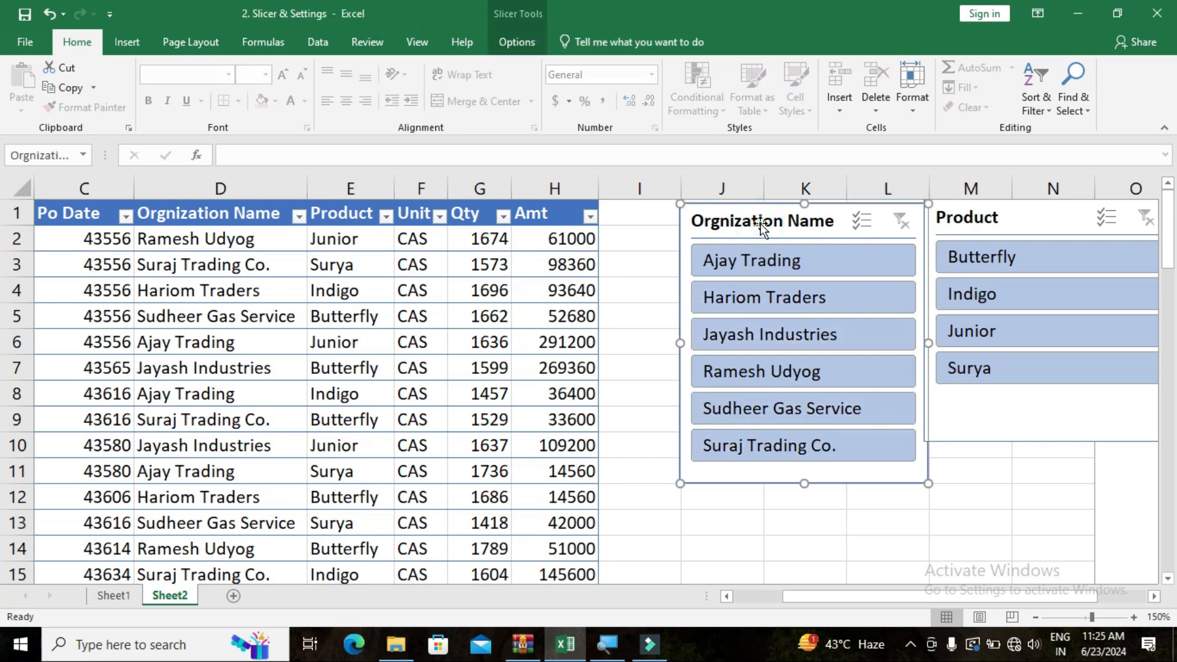
pyautogui.click(506, 50)
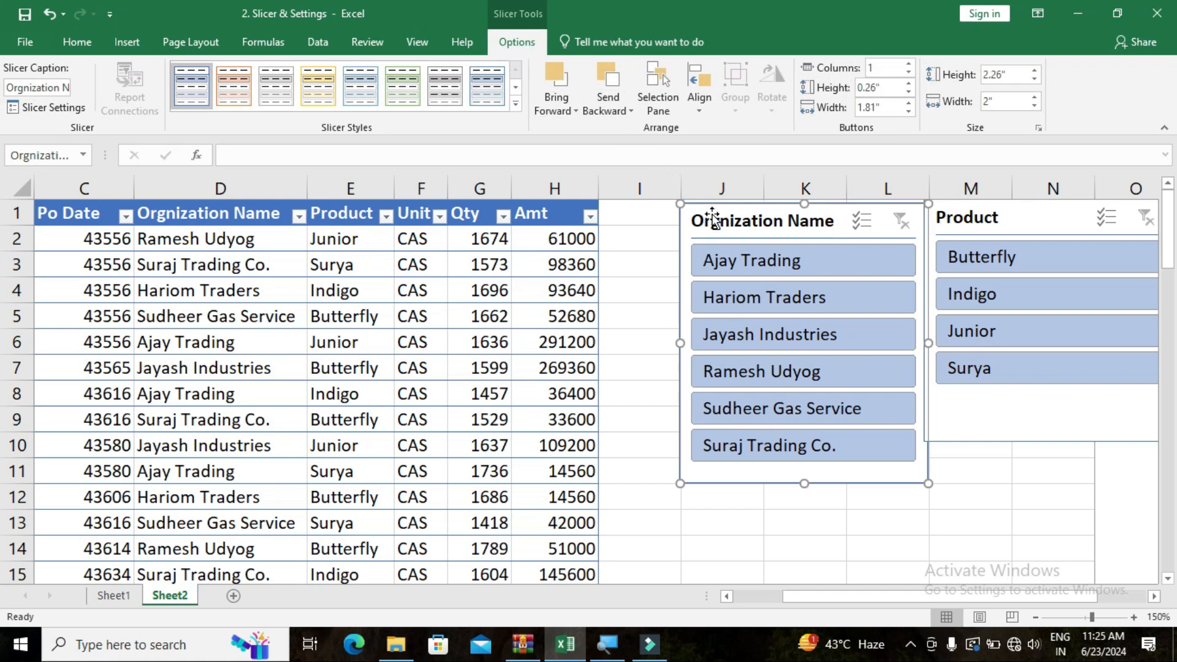
pyautogui.click(47, 89)
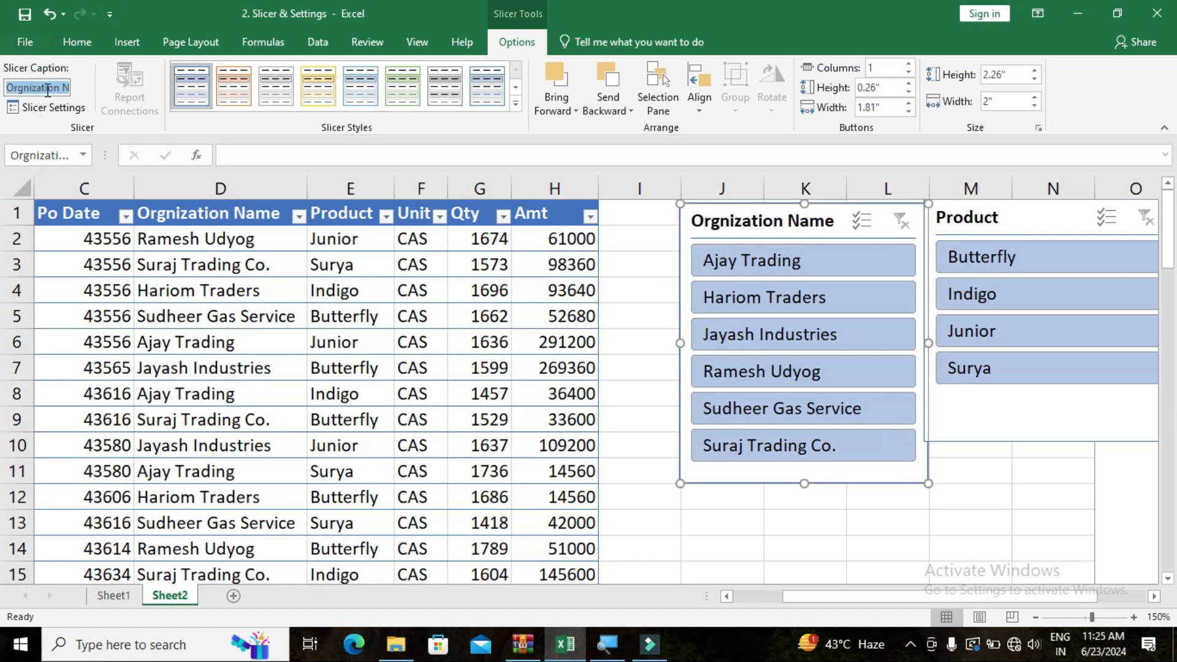
pyautogui.click(993, 226)
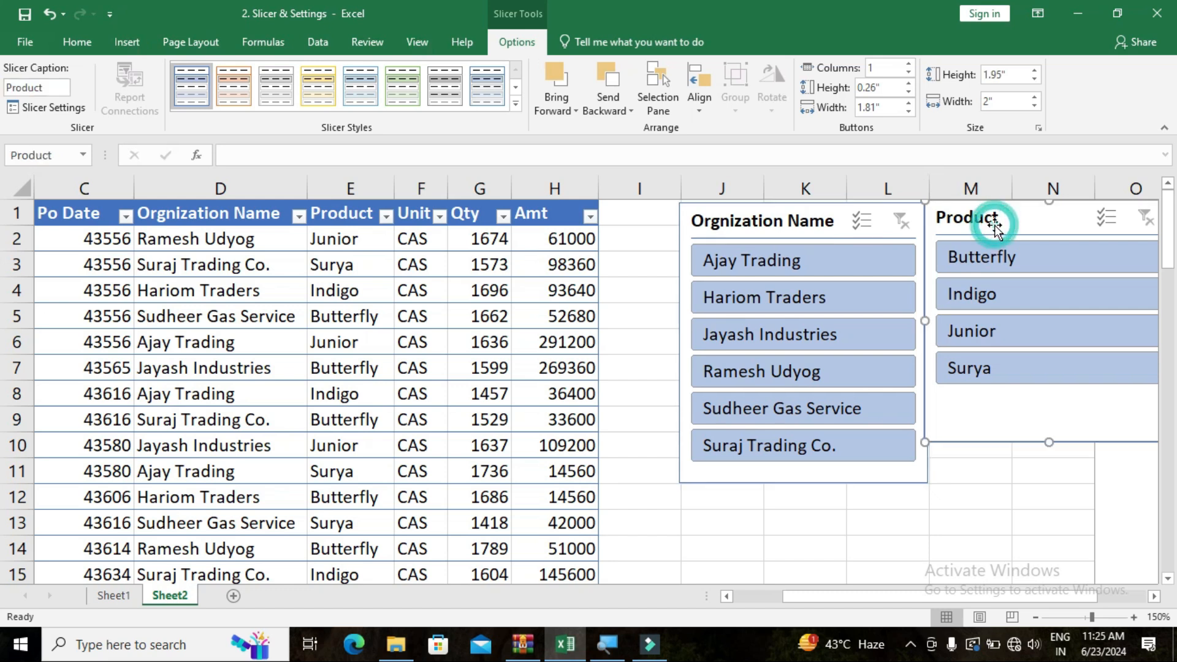
pyautogui.click(25, 89)
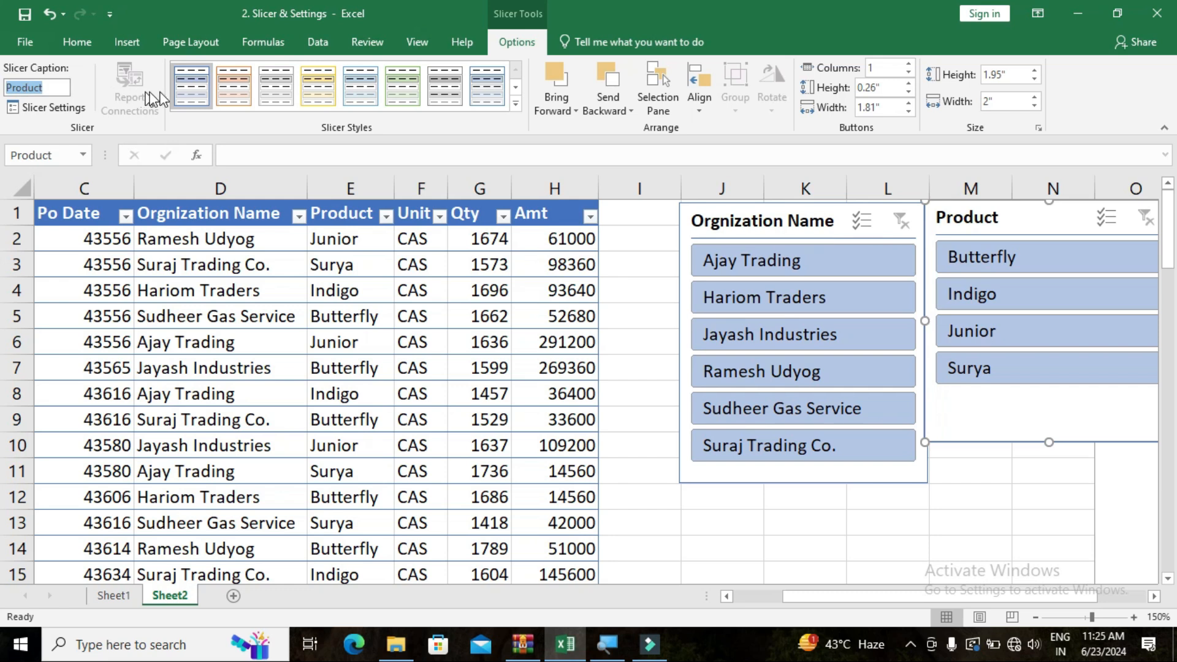
# - Try the light orange, yellow, green and gray slicer styles on the Orgnization Name slicer
pyautogui.click(717, 212)
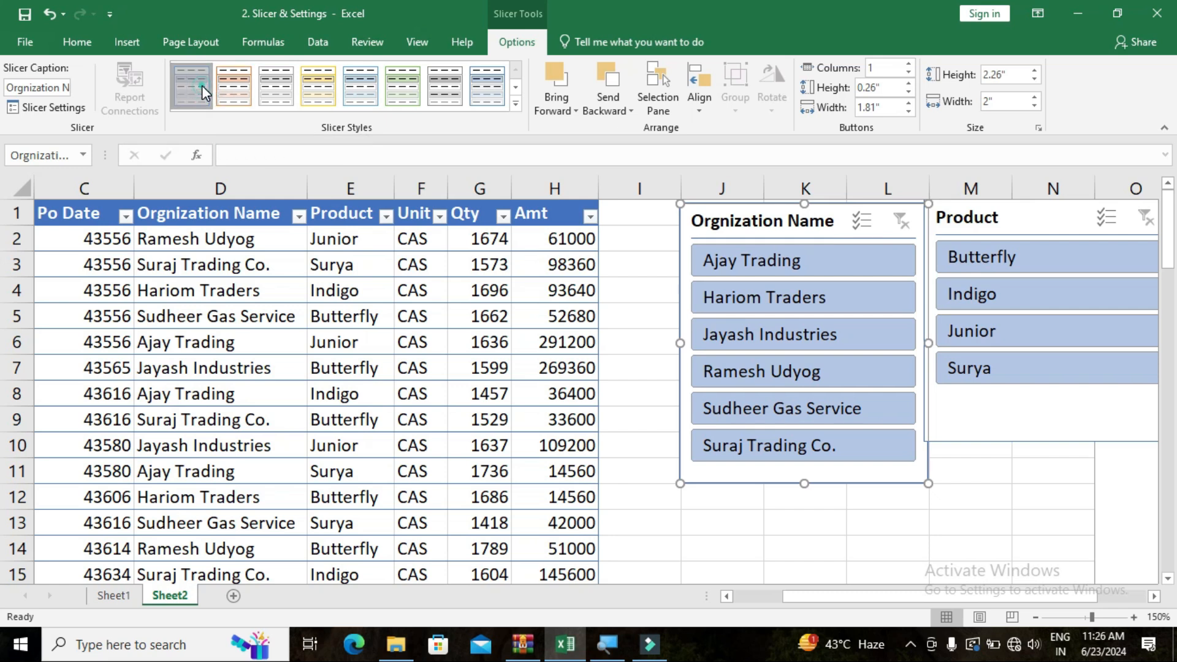
pyautogui.click(237, 87)
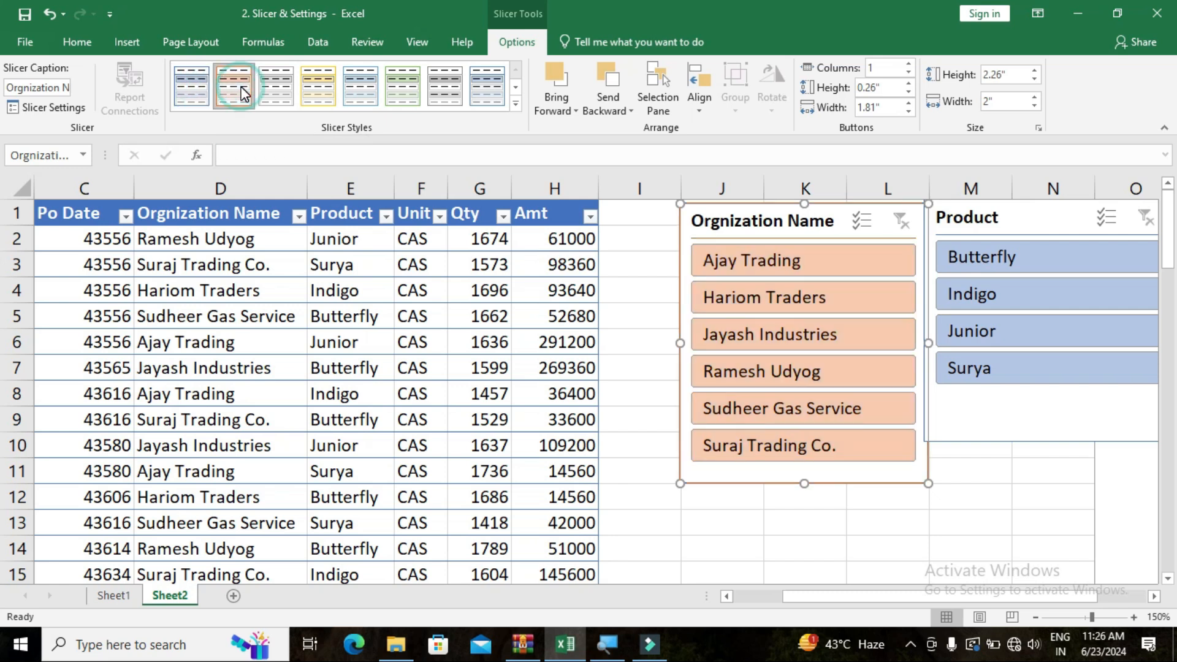
pyautogui.click(317, 98)
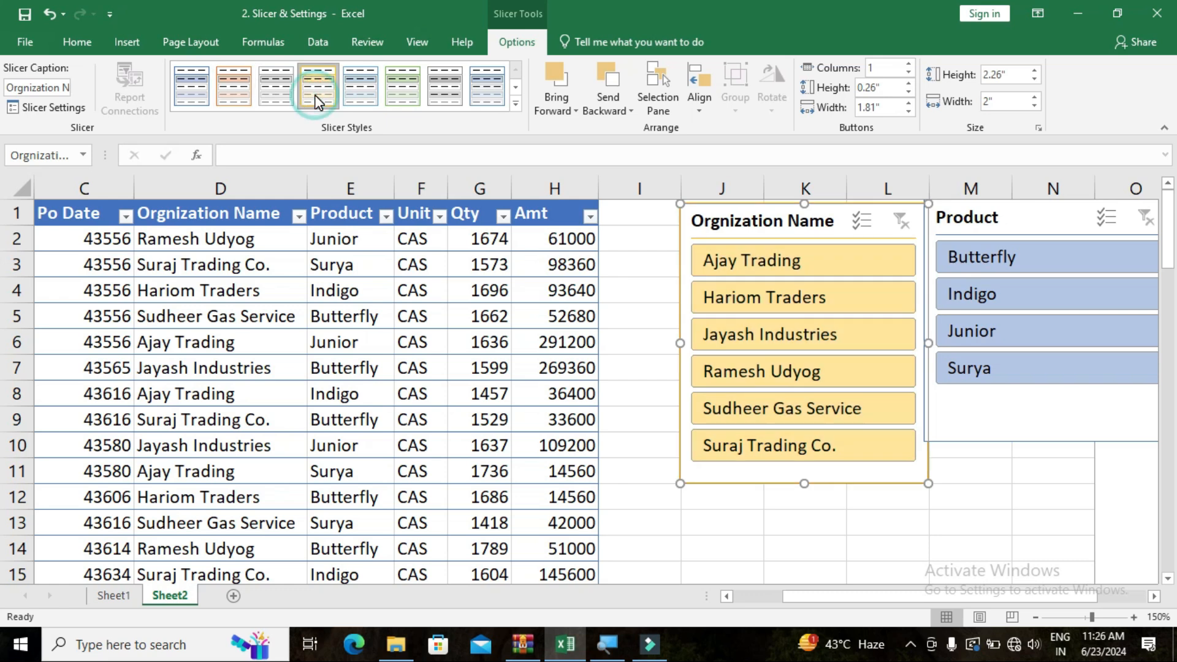
pyautogui.click(399, 100)
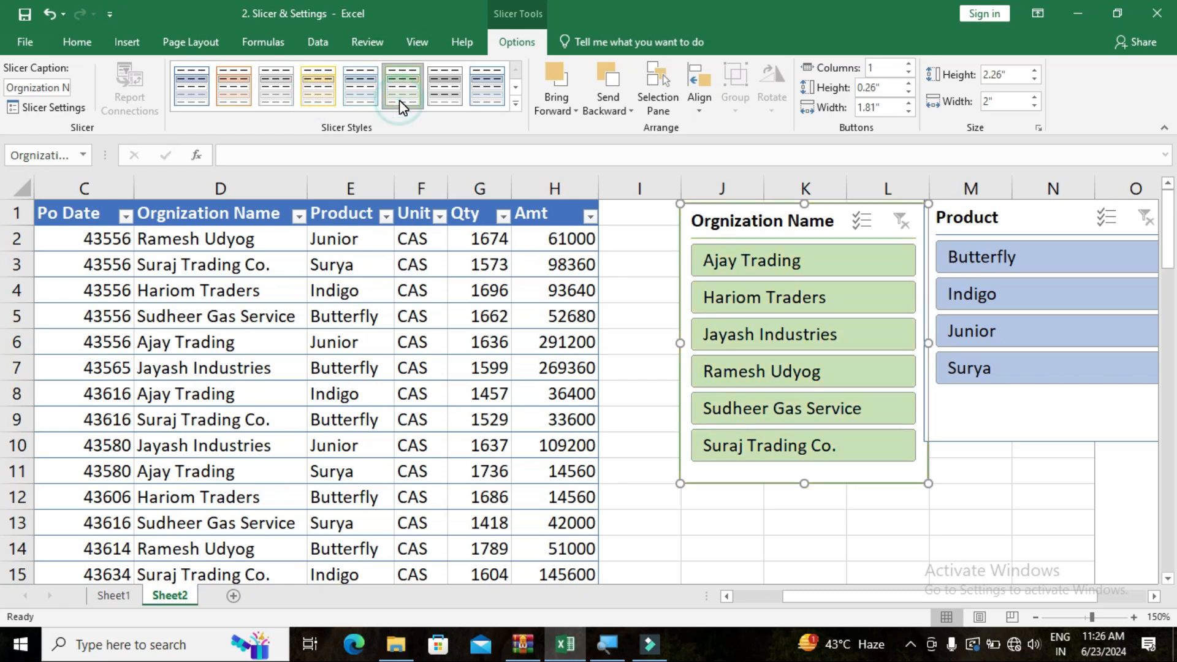
pyautogui.click(444, 98)
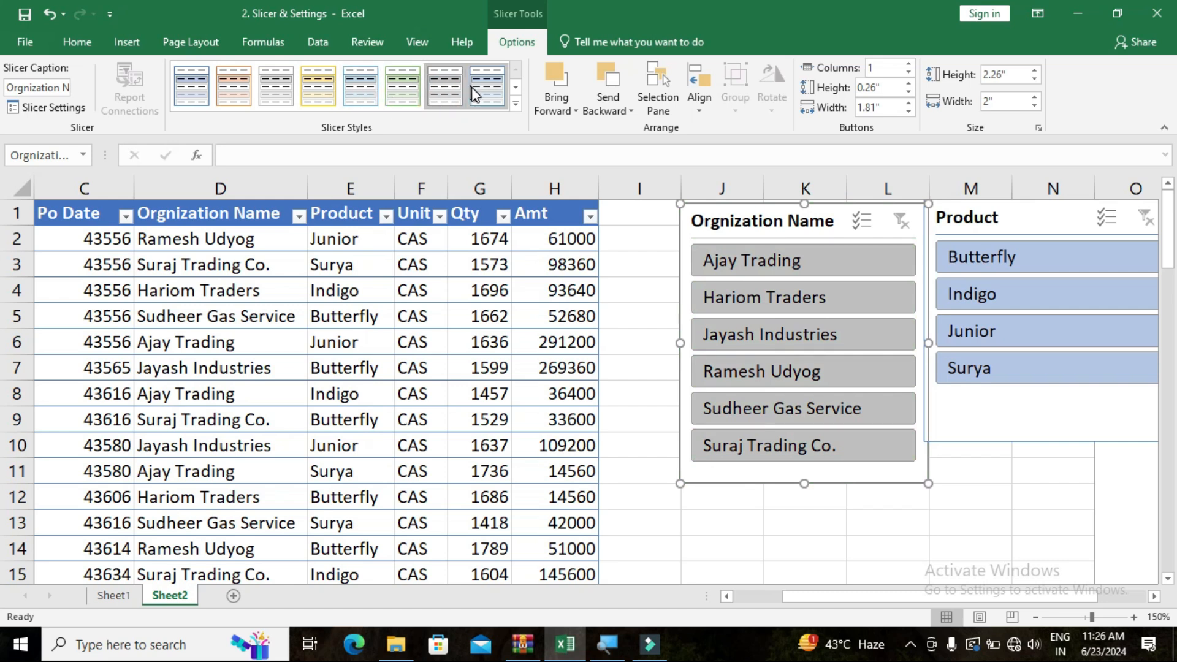
# - Apply the dark green style to the Orgnization Name slicer and the dark blue style to the Product slicer
pyautogui.click(515, 105)
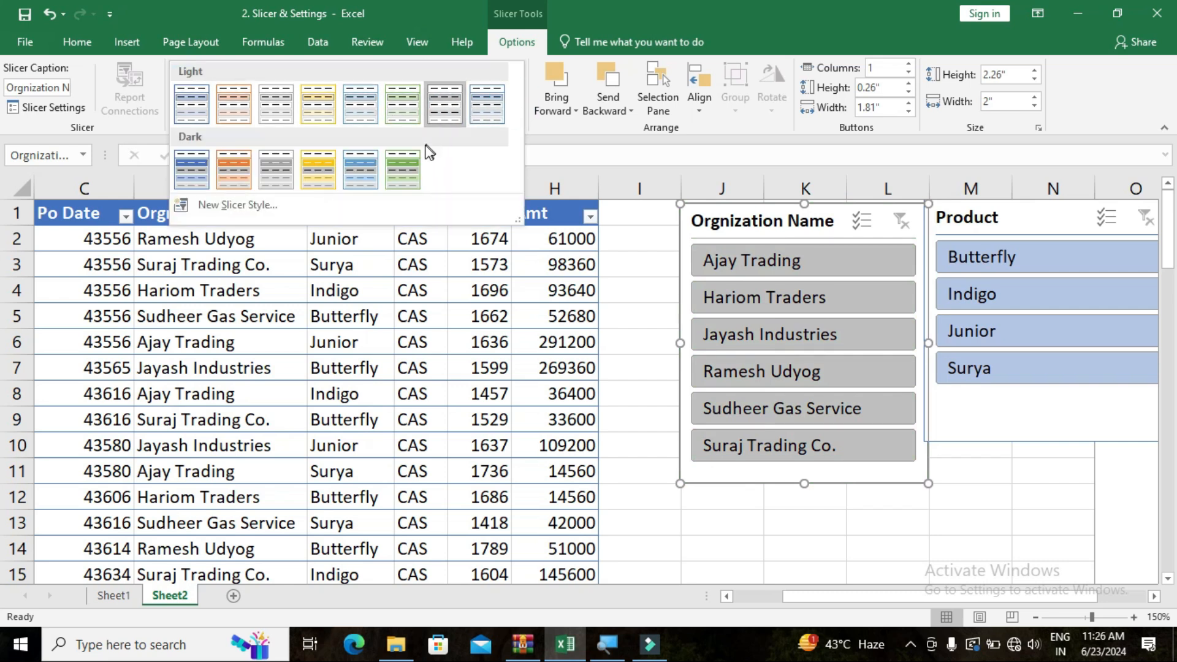
pyautogui.click(395, 165)
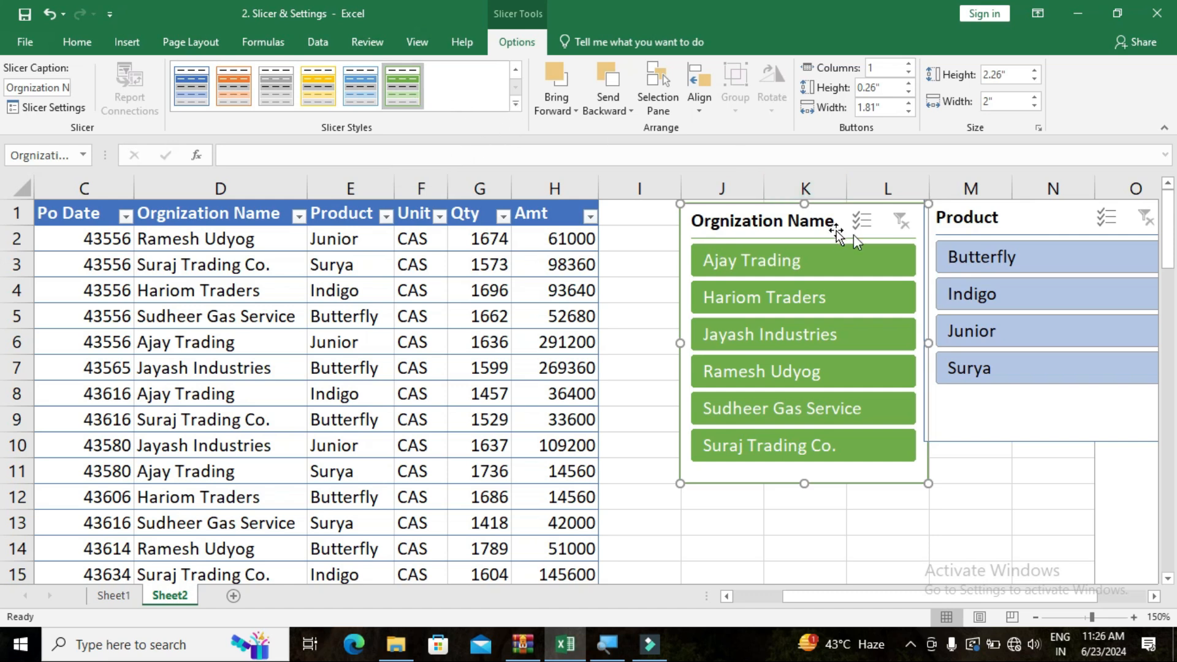
pyautogui.click(977, 221)
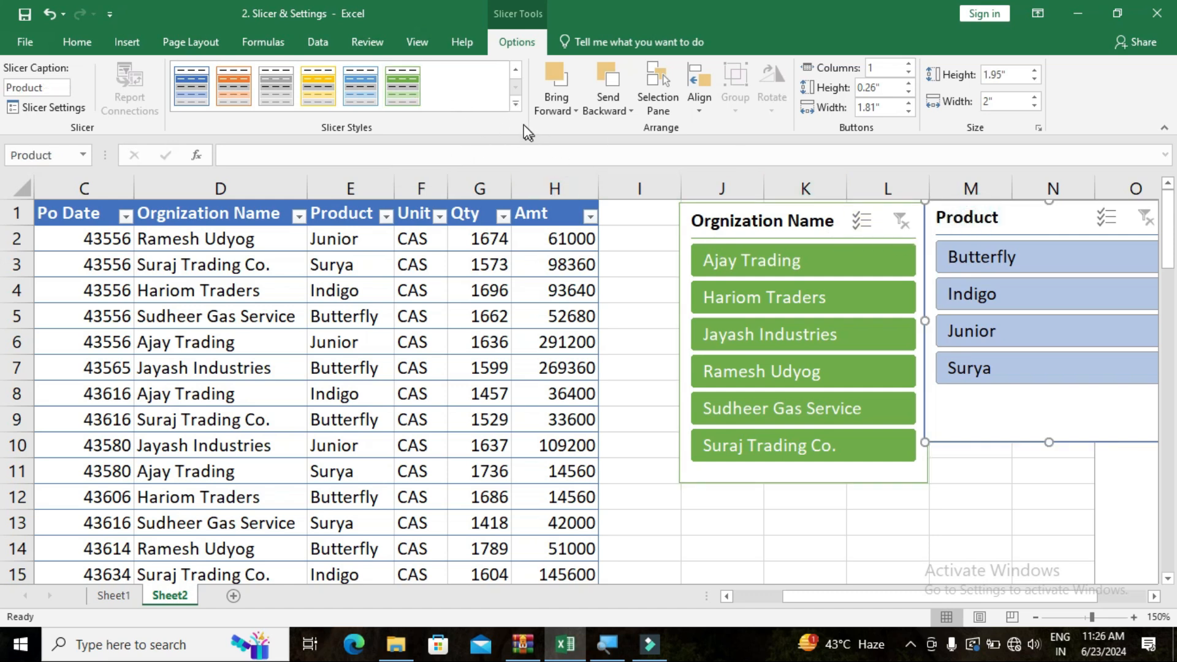
pyautogui.click(516, 106)
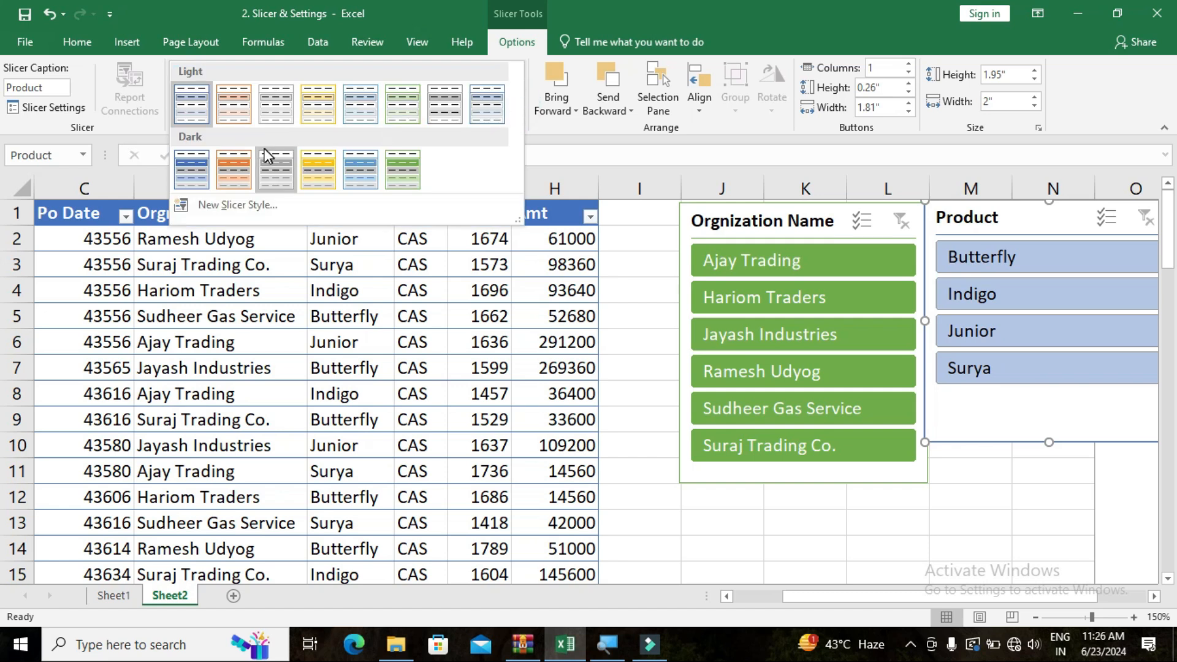
pyautogui.click(179, 169)
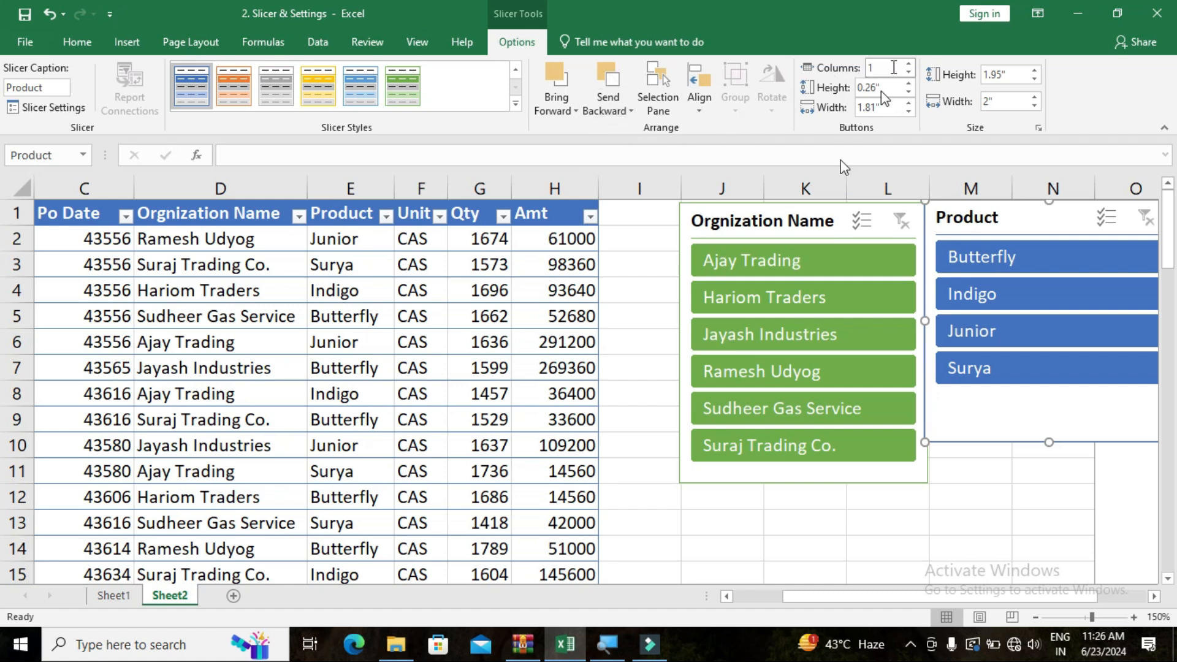
# - Try two and three button columns in the Orgnization Name slicer, and return it to 1 column
pyautogui.click(776, 229)
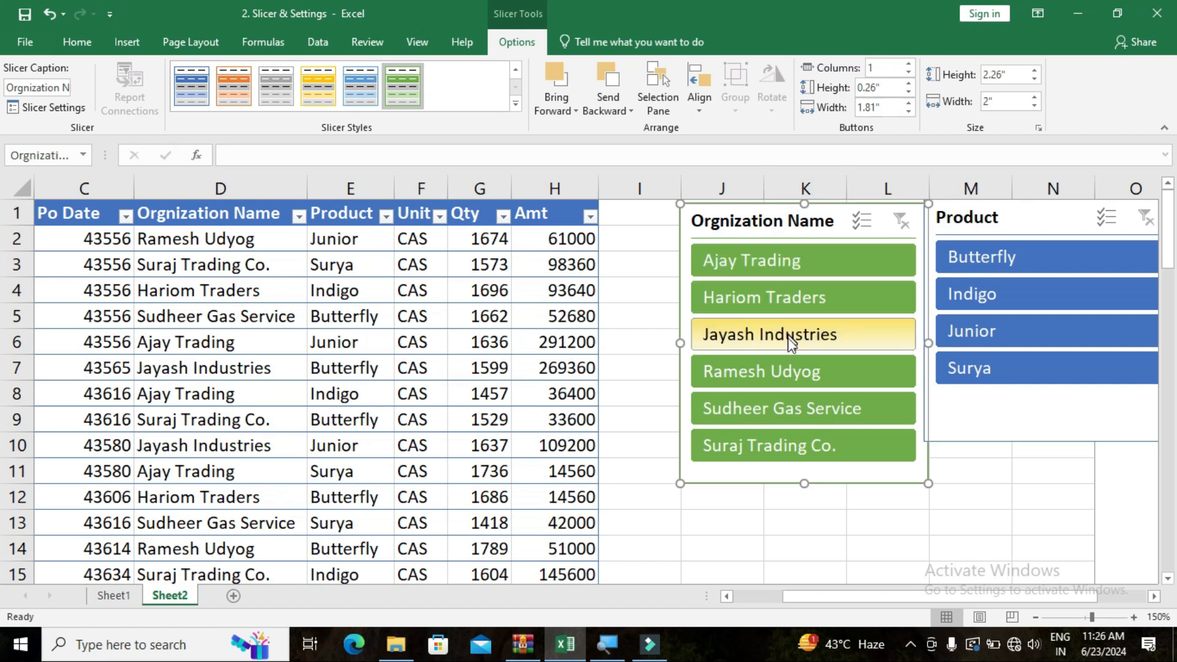
pyautogui.click(909, 65)
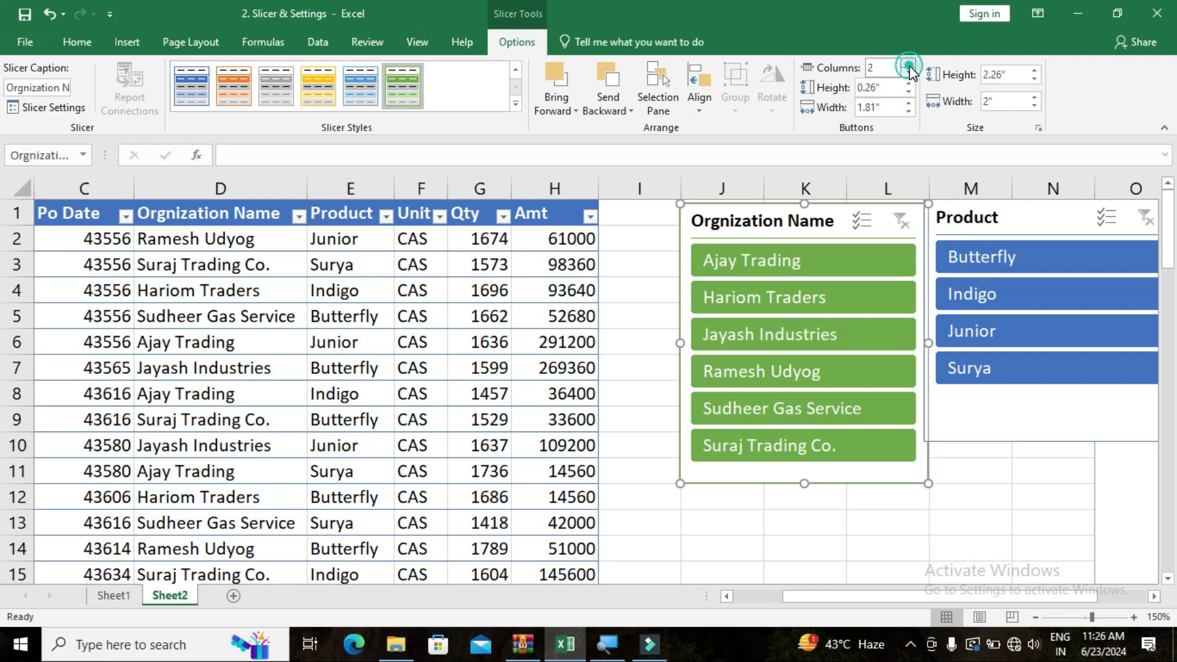
pyautogui.click(909, 65)
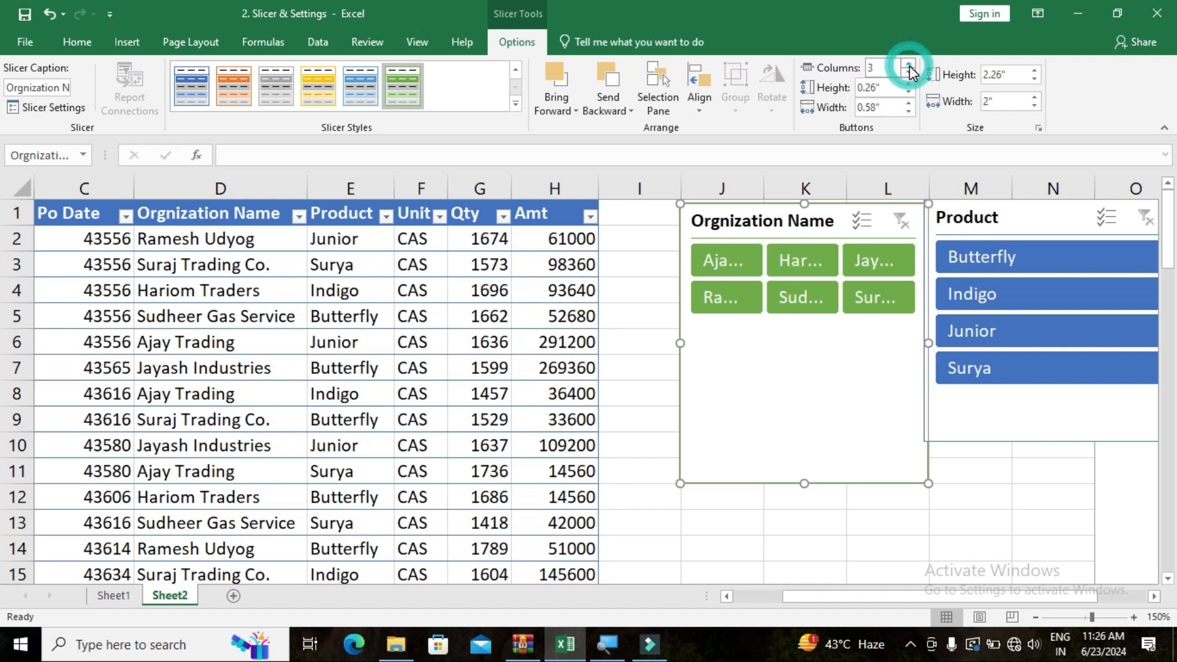
pyautogui.click(909, 72)
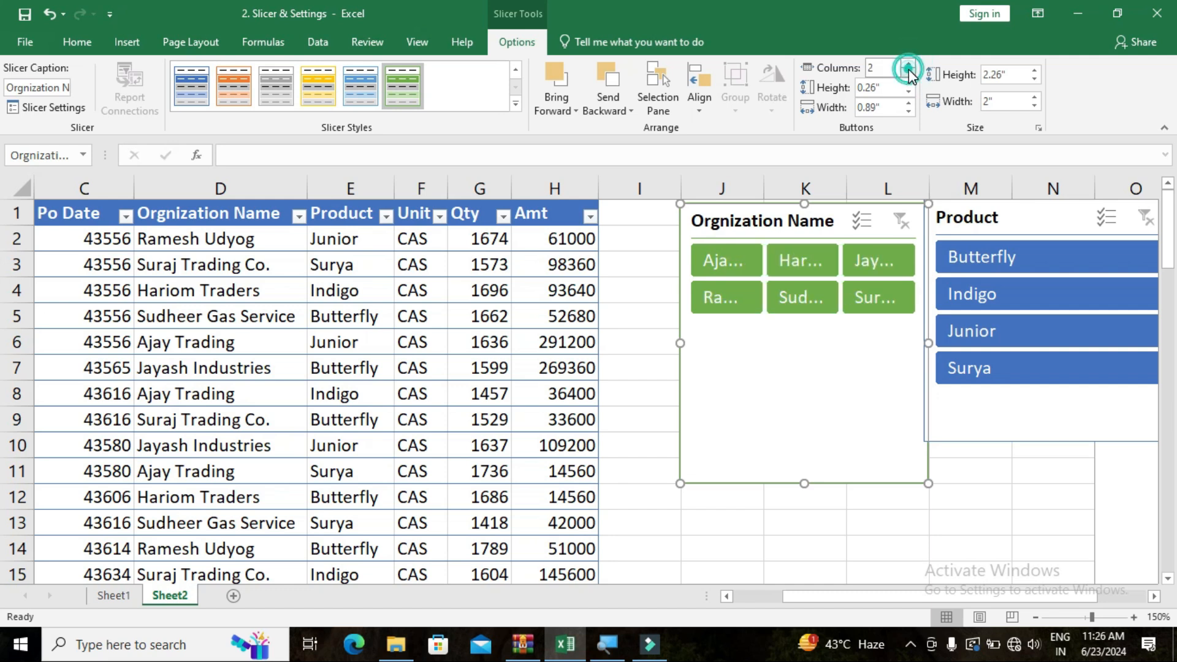
pyautogui.click(909, 73)
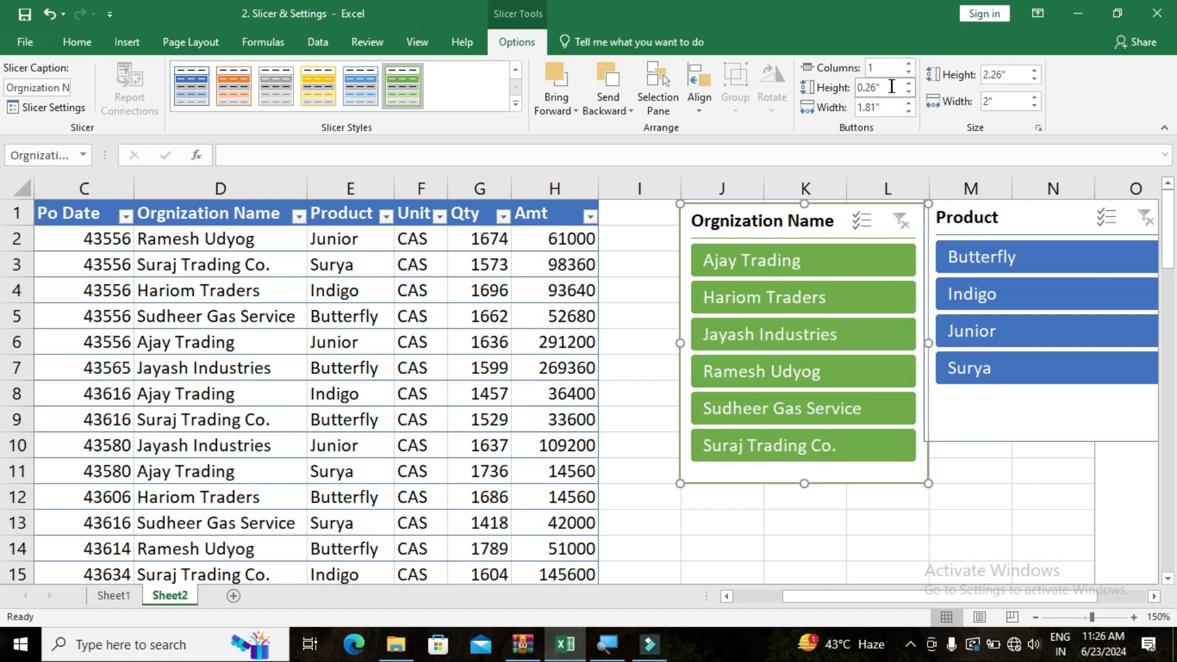
# - Filter the table to Ajay Trading with the Orgnization Name slicer and set its buttons to 0.2" high and 1.7" wide
pyautogui.click(791, 258)
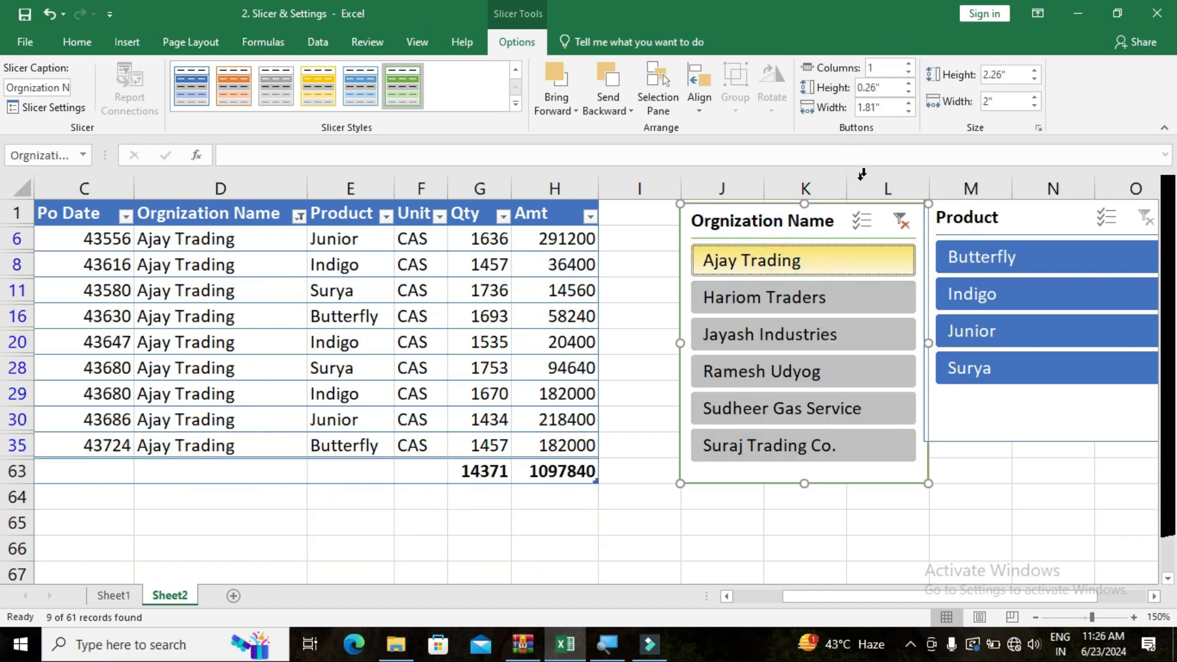
pyautogui.click(909, 86)
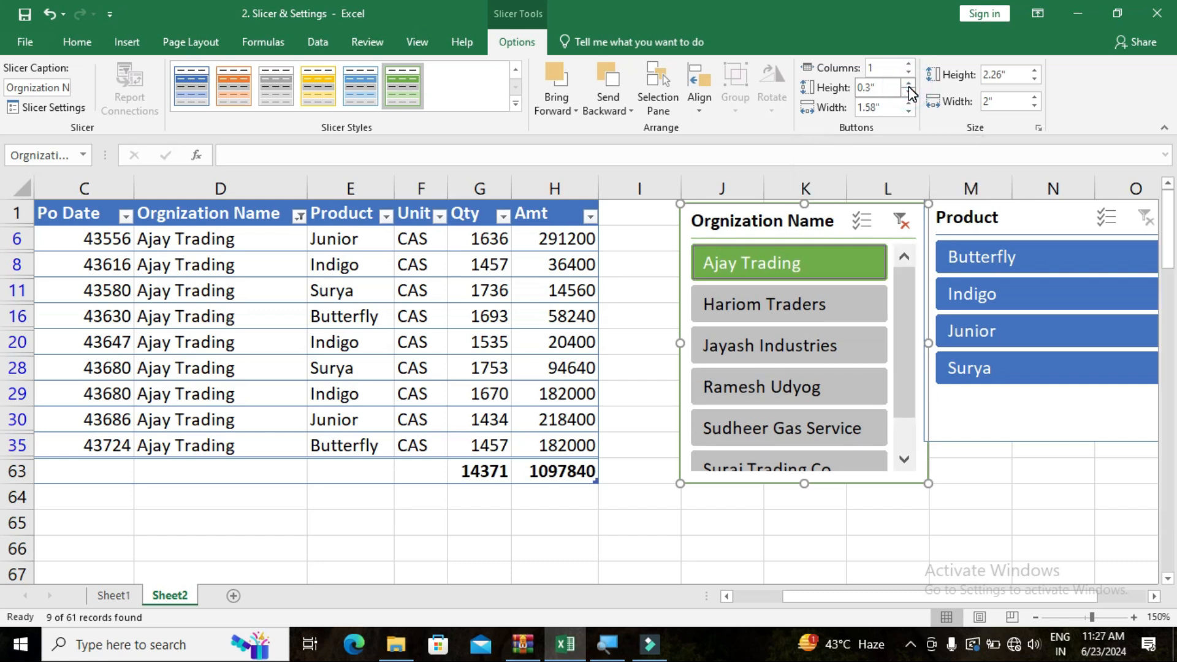
pyautogui.click(909, 92)
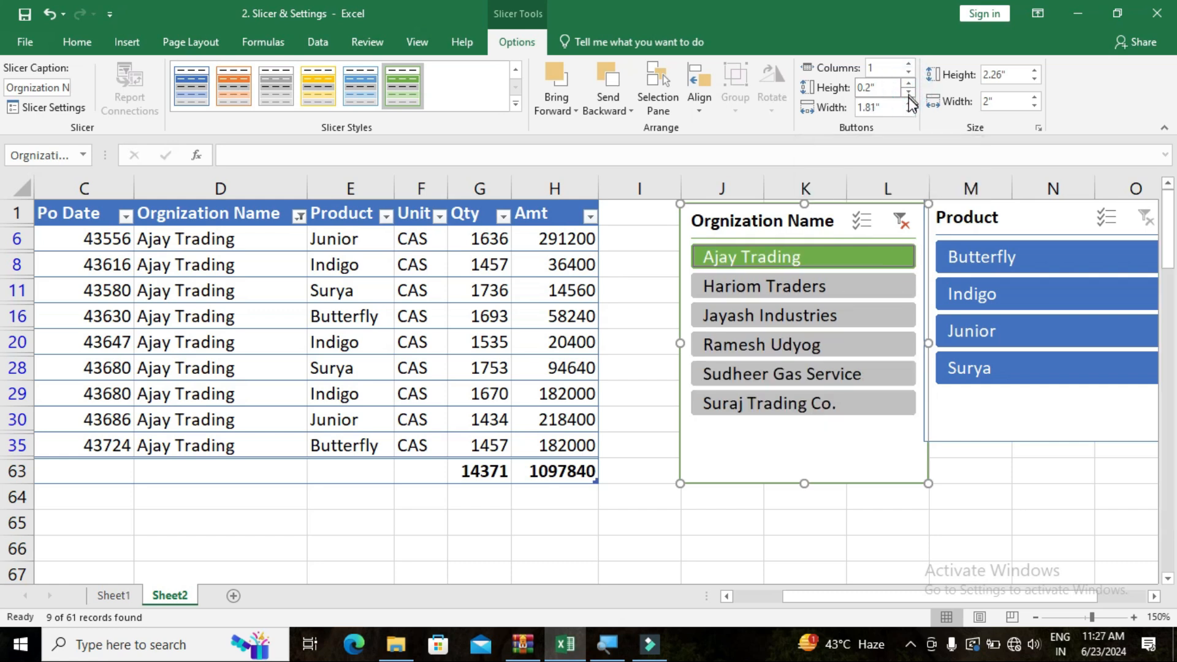
pyautogui.click(909, 111)
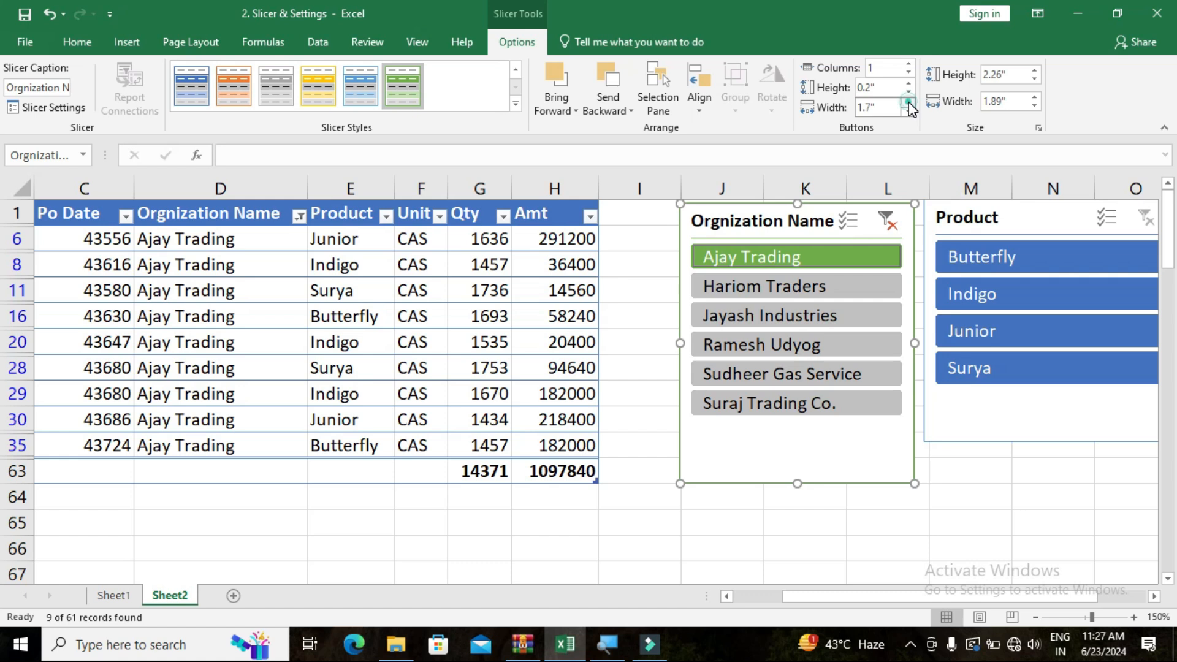
# - Set the Orgnization Name slicer's buttons to 0.26" high and 1.81" wide
pyautogui.click(909, 103)
pyautogui.click(909, 103)
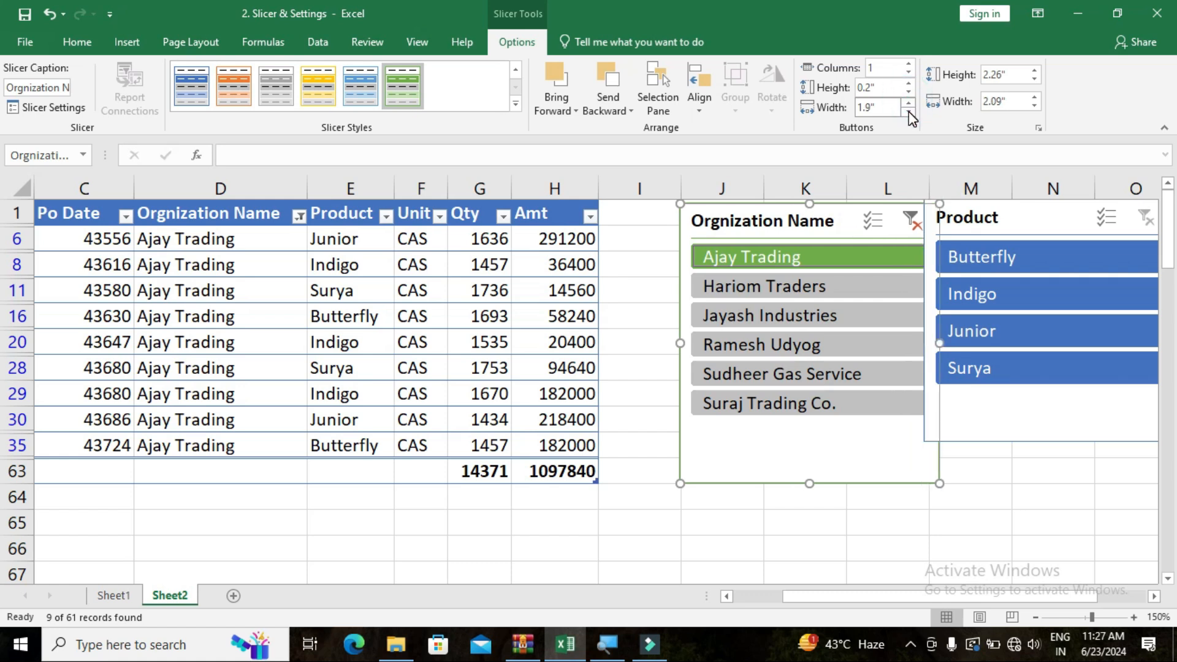
pyautogui.click(909, 112)
pyautogui.doubleClick(870, 90)
pyautogui.click(871, 91)
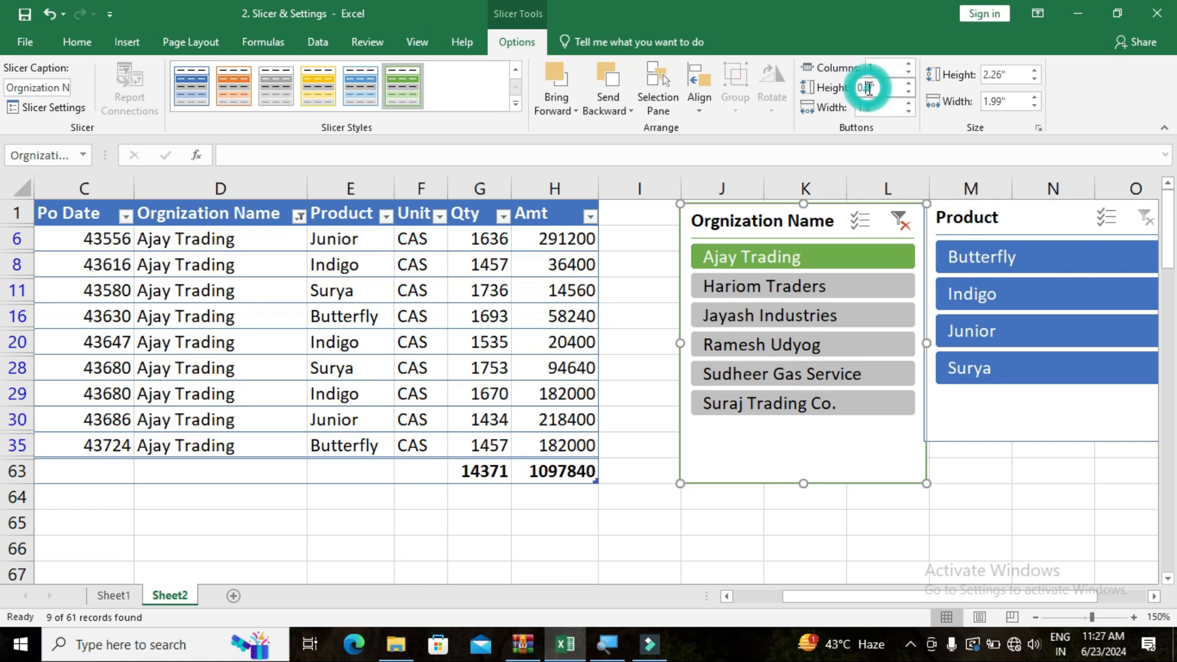
pyautogui.click(871, 90)
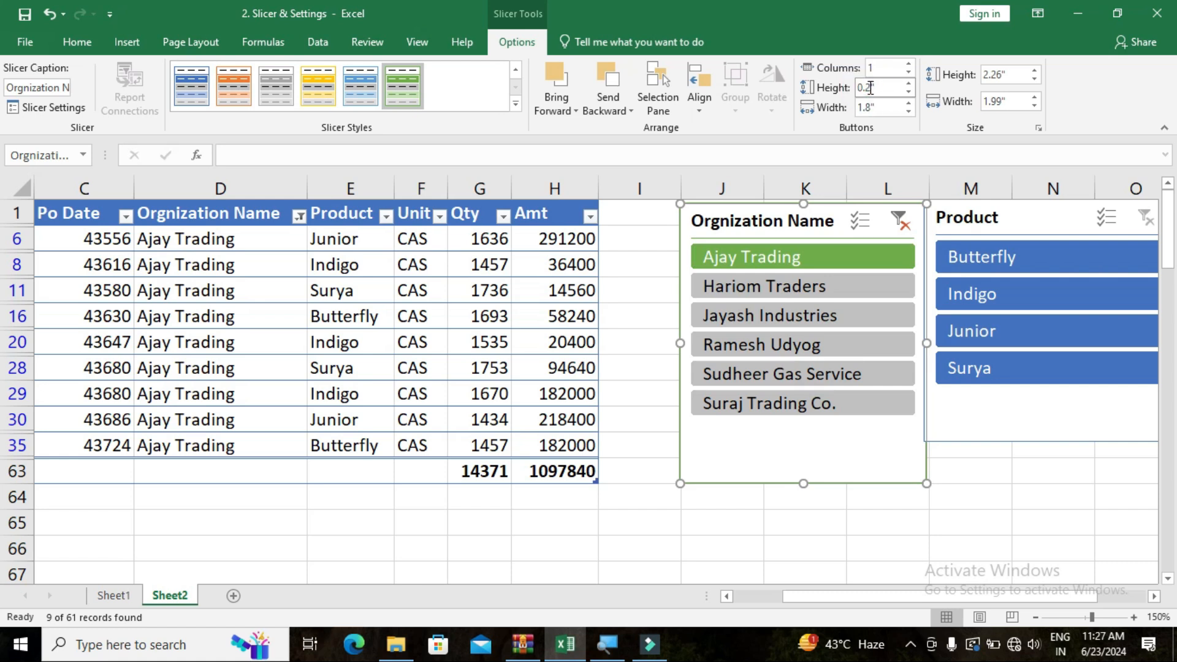
pyautogui.write('6')
pyautogui.click(871, 108)
pyautogui.click(872, 107)
pyautogui.click(871, 106)
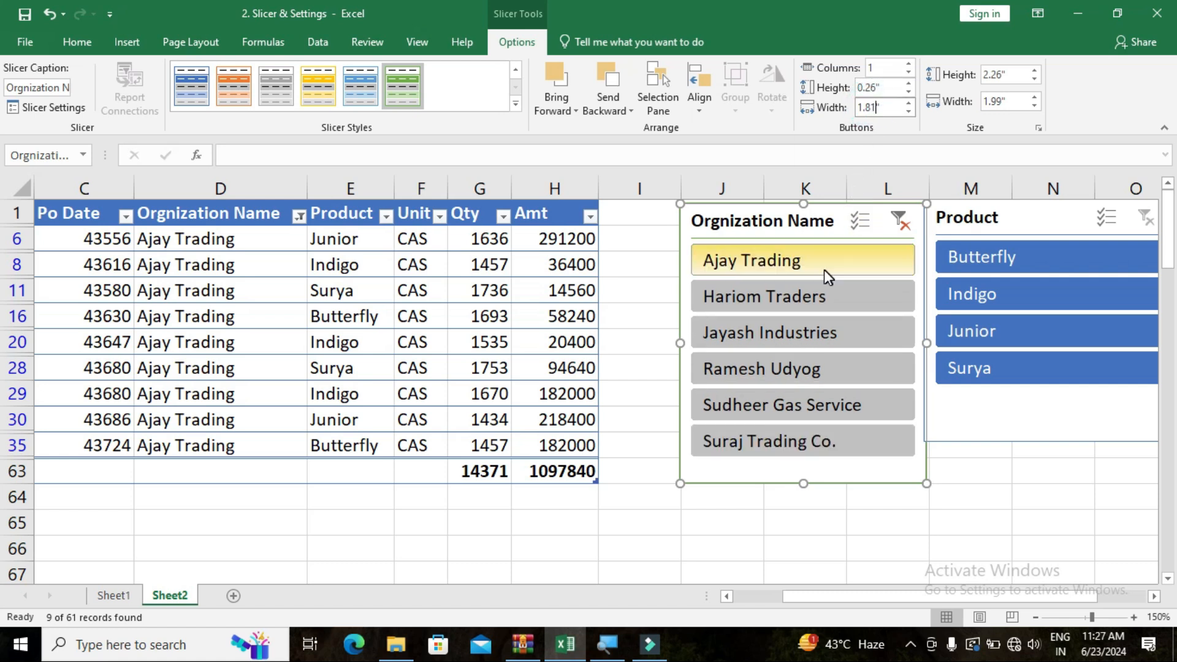
pyautogui.click(793, 230)
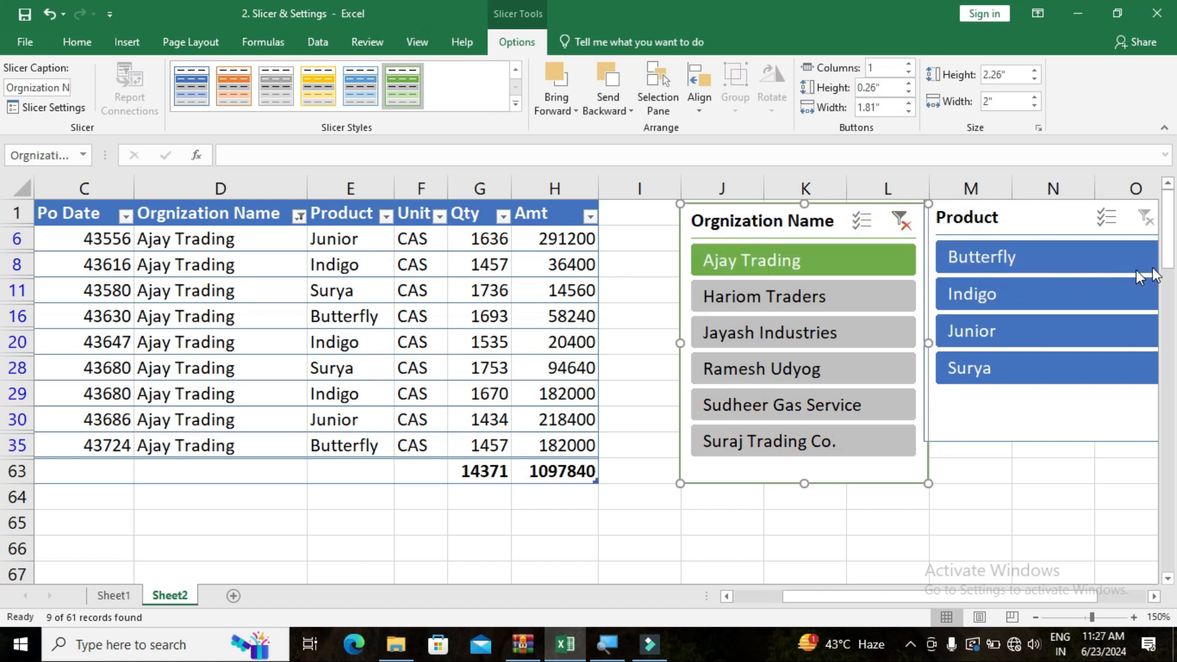
# - Clear the Orgnization Name slicer's filter and filter the table to Hariom Traders and Jayash Industries together using multi-select
pyautogui.click(897, 221)
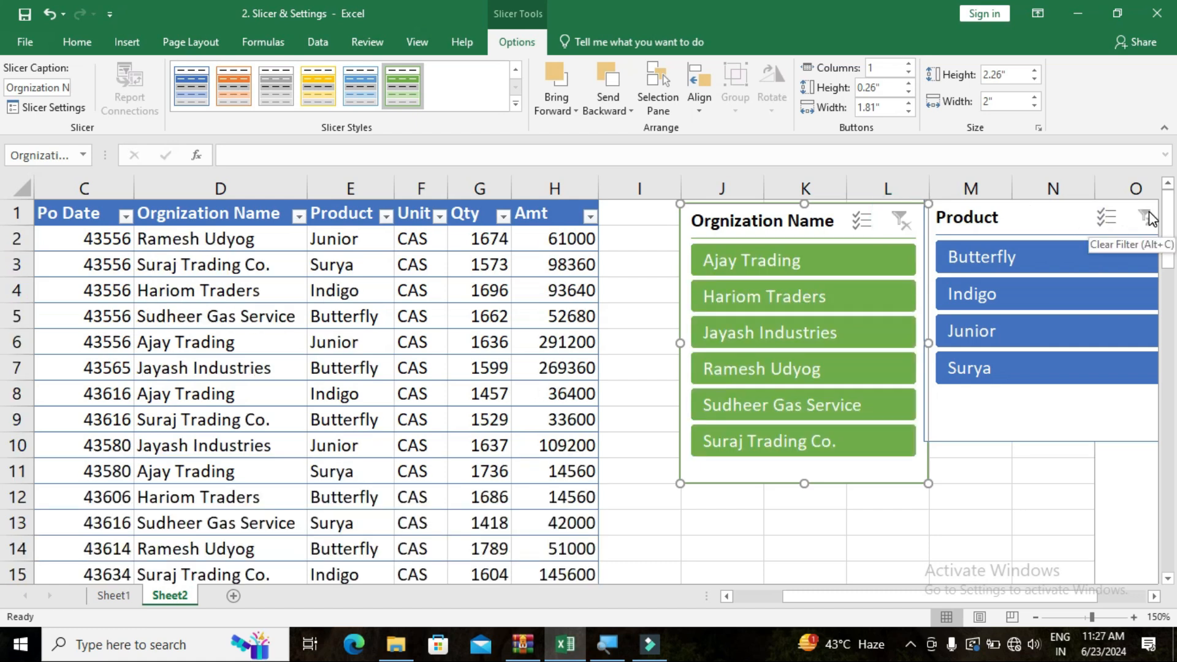
pyautogui.click(807, 307)
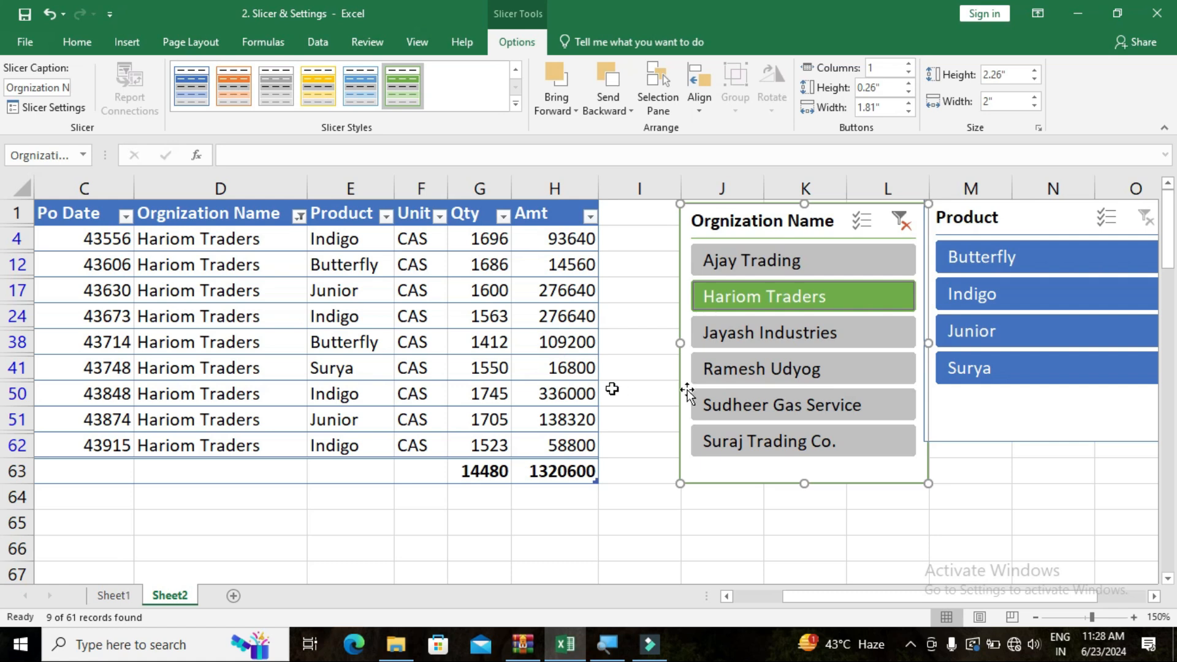
pyautogui.click(850, 337)
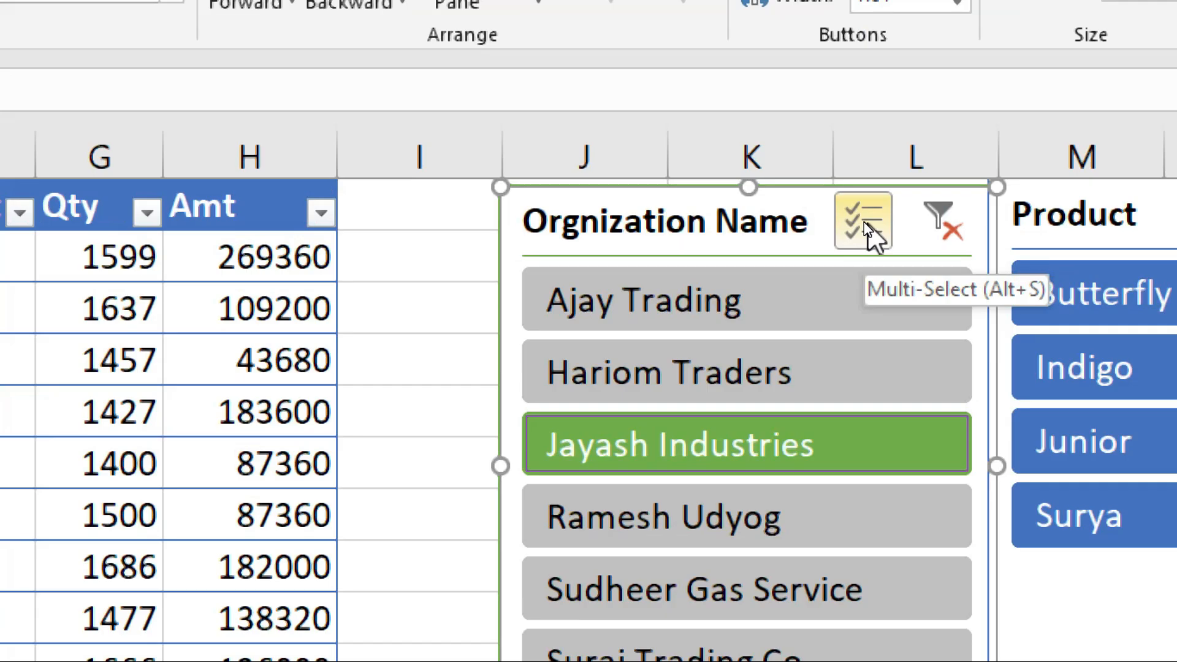
pyautogui.click(866, 228)
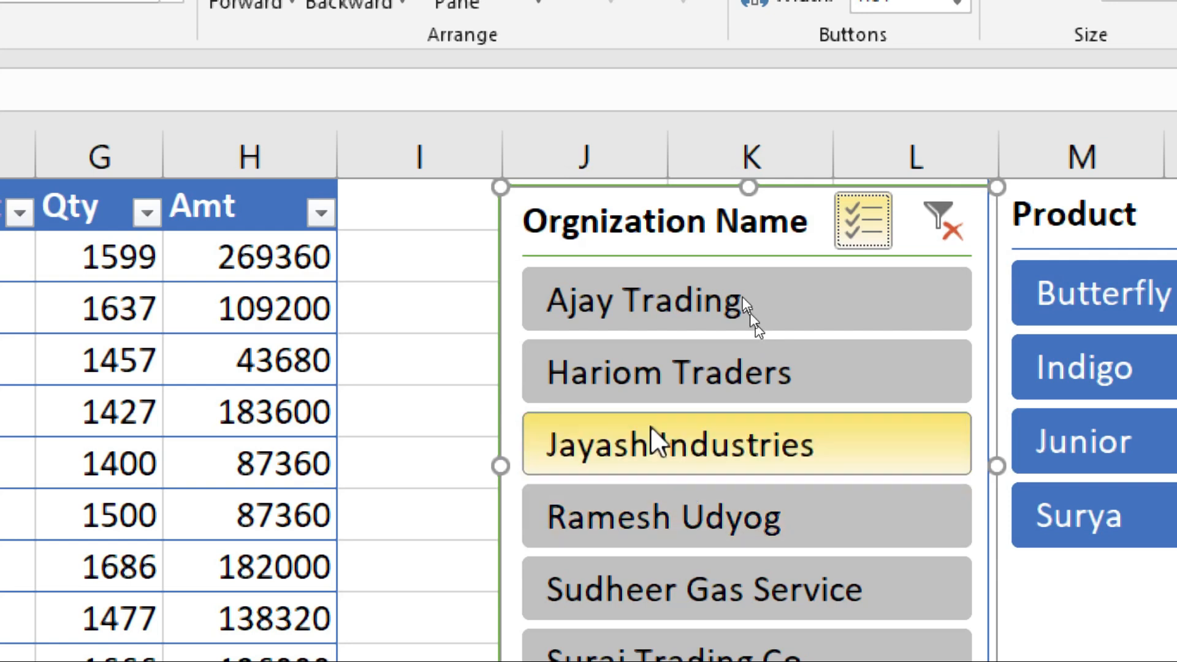
pyautogui.click(616, 358)
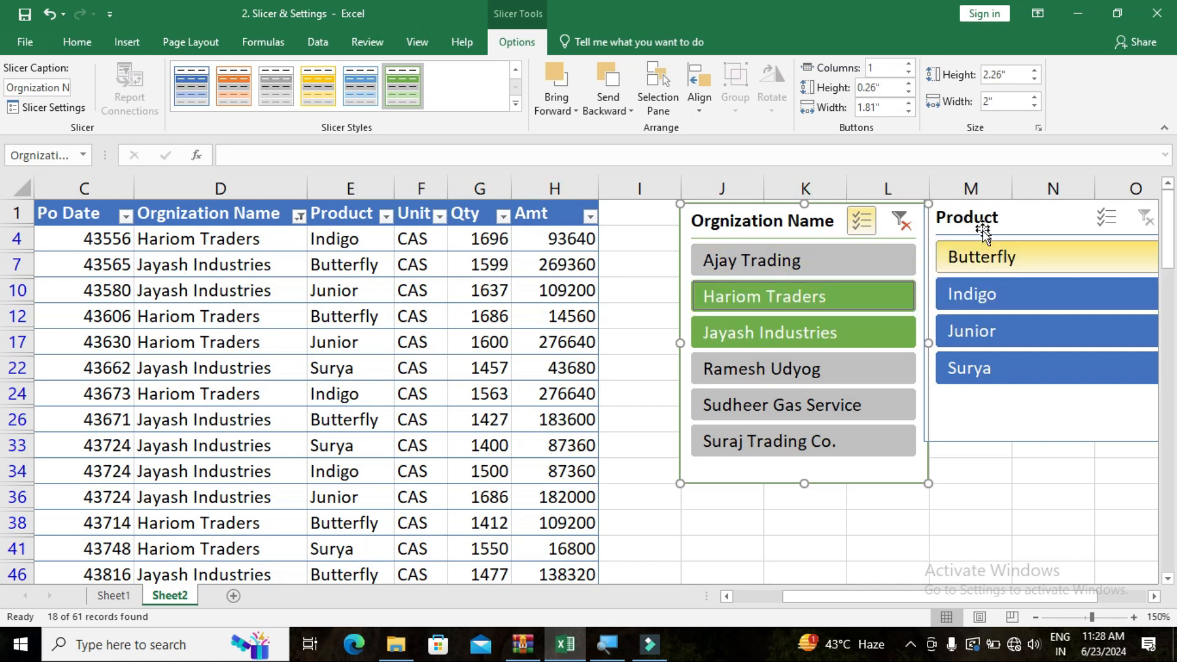
# - Filter the table to the Indigo and Surya products using multi-select in the Product slicer
pyautogui.click(1004, 300)
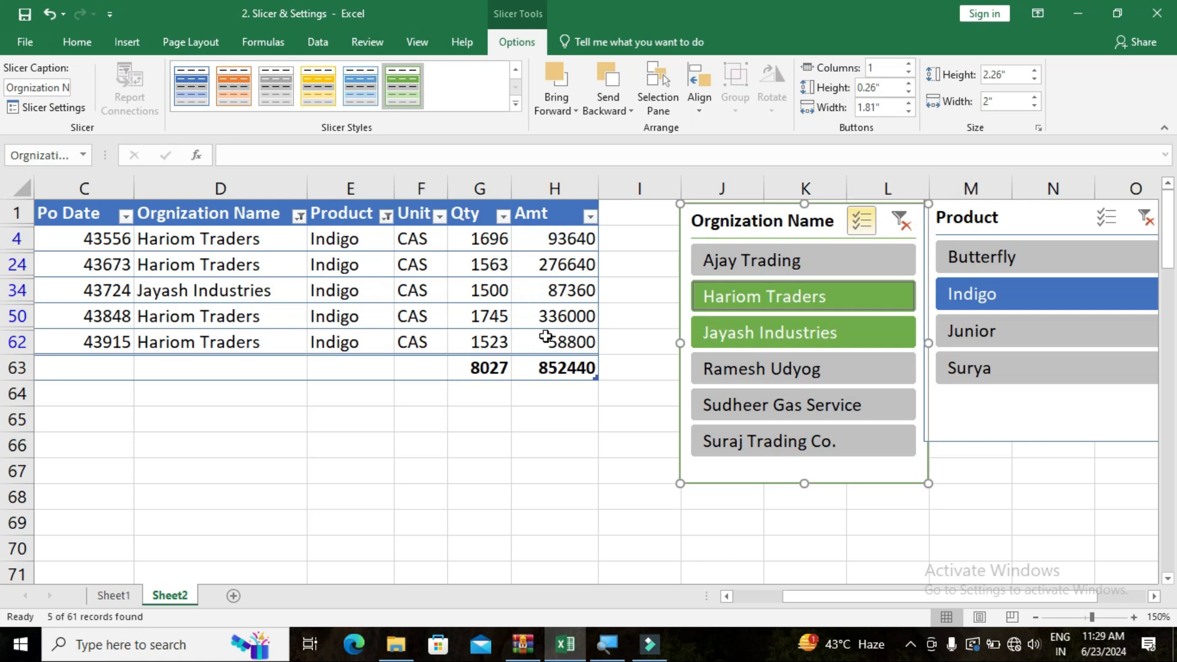
pyautogui.click(1103, 222)
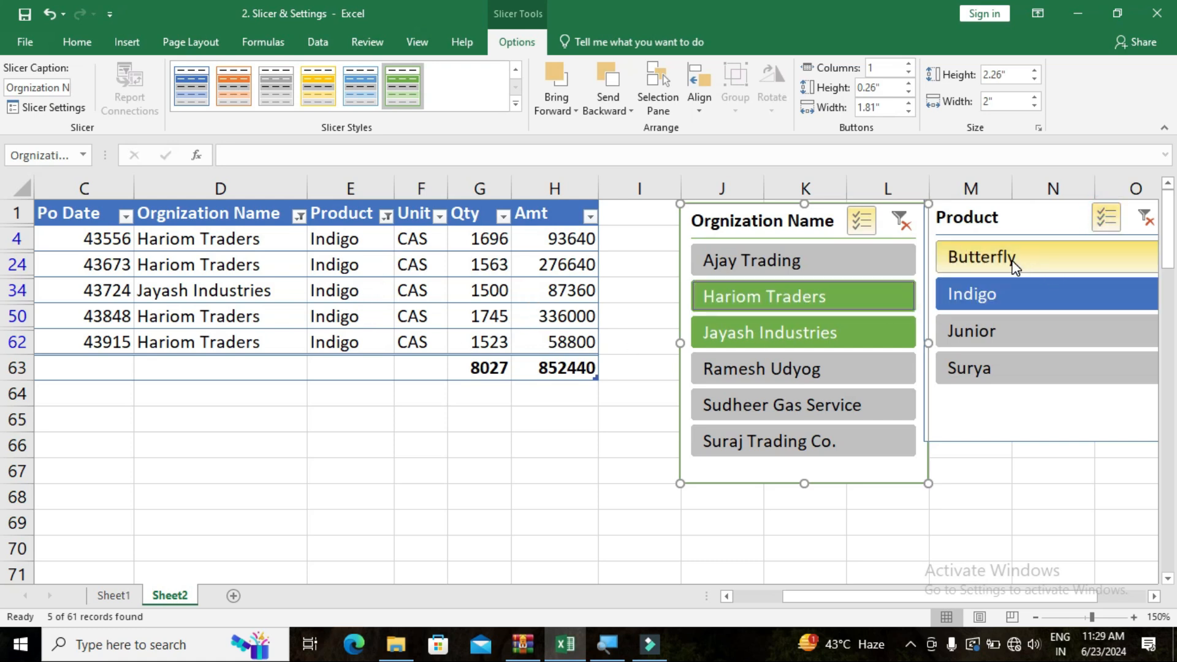
pyautogui.click(990, 369)
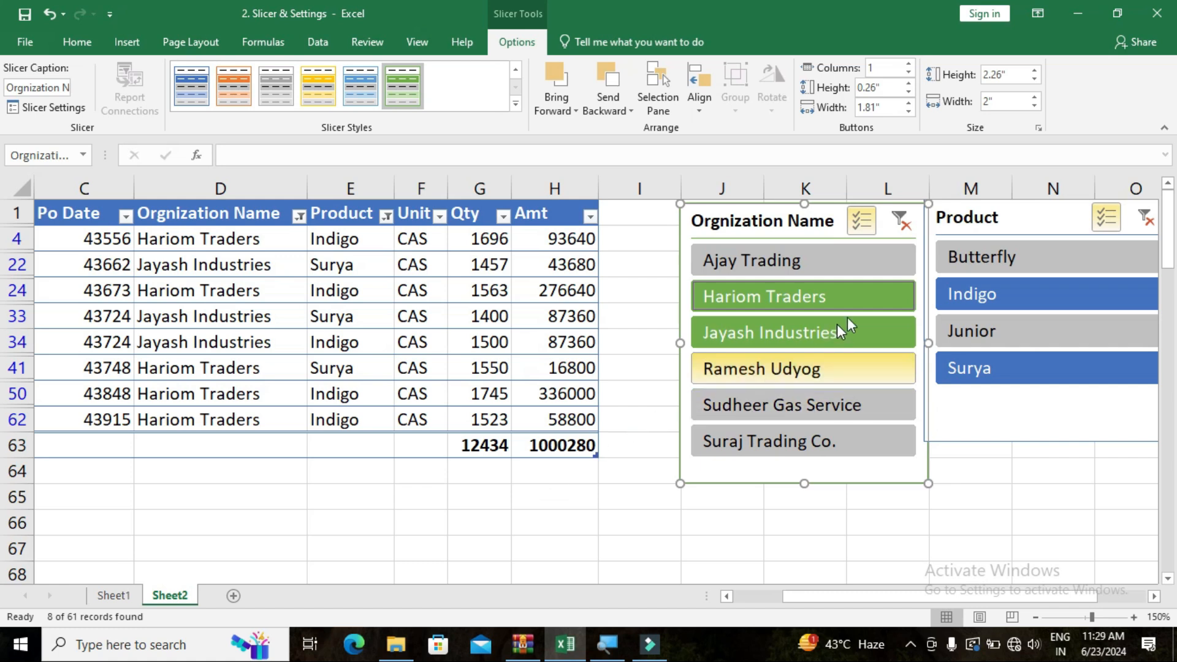
# - Clear the filters of the Orgnization Name and Product slicers and delete both slicers
pyautogui.click(901, 218)
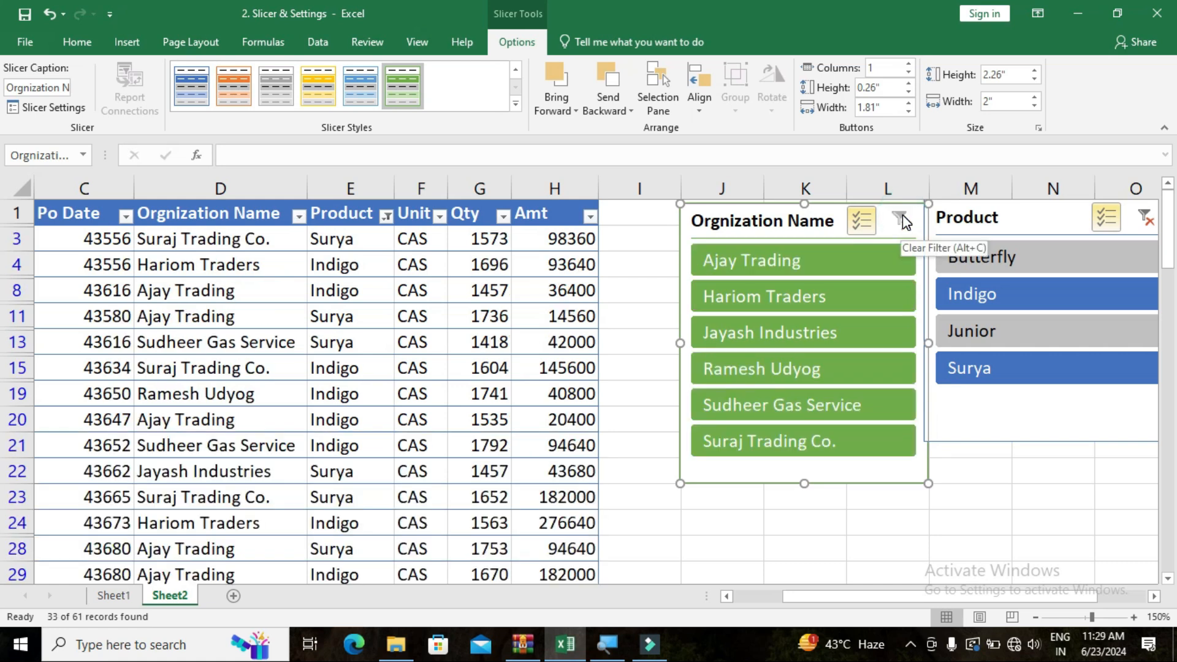
pyautogui.click(1141, 227)
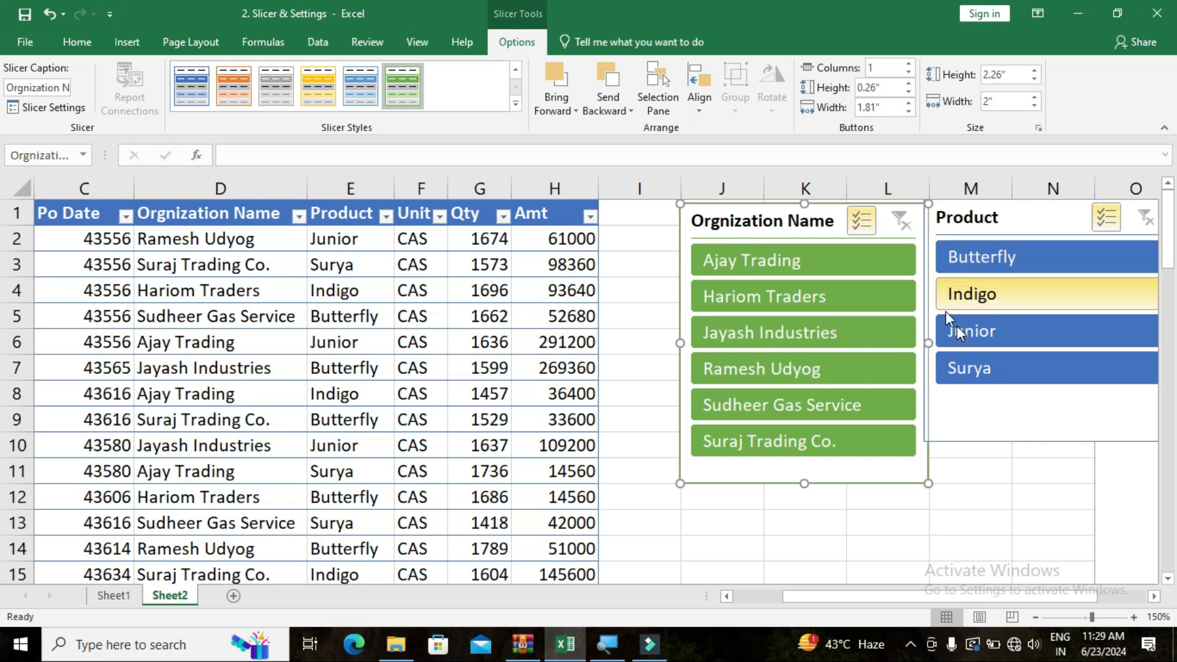
pyautogui.click(822, 204)
pyautogui.press('Delete')
pyautogui.click(1019, 216)
pyautogui.press('Delete')
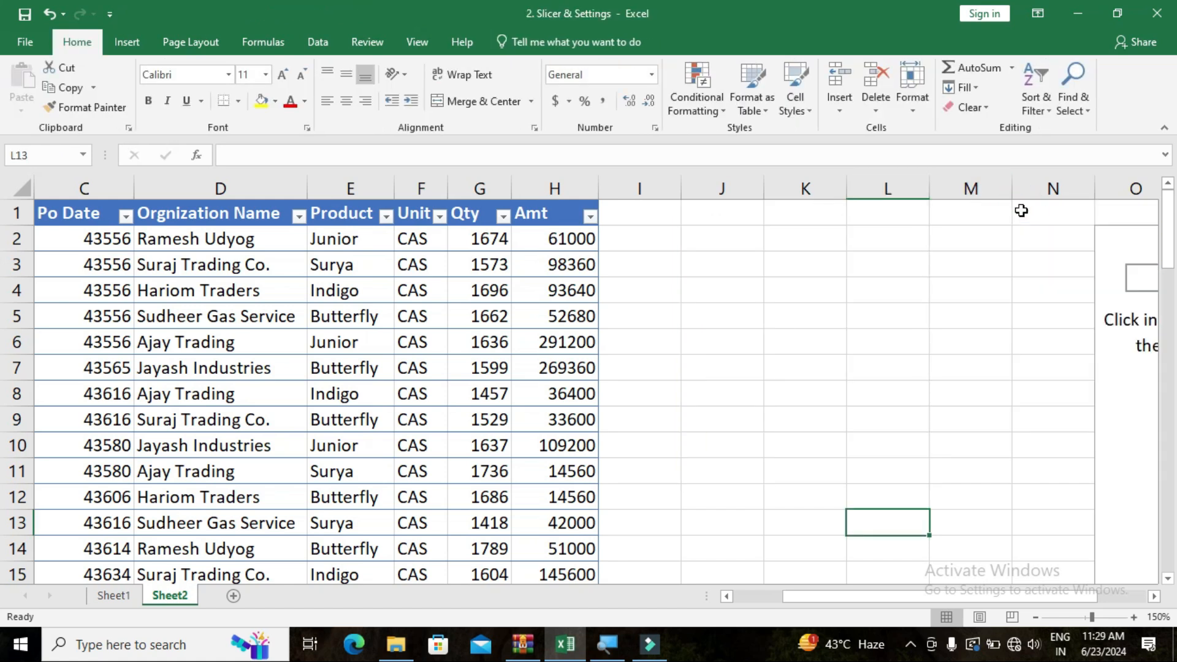
# - Create a PivotTable from the Data table on a new worksheet
pyautogui.hscroll(-2, 381, 554)
pyautogui.click(363, 410)
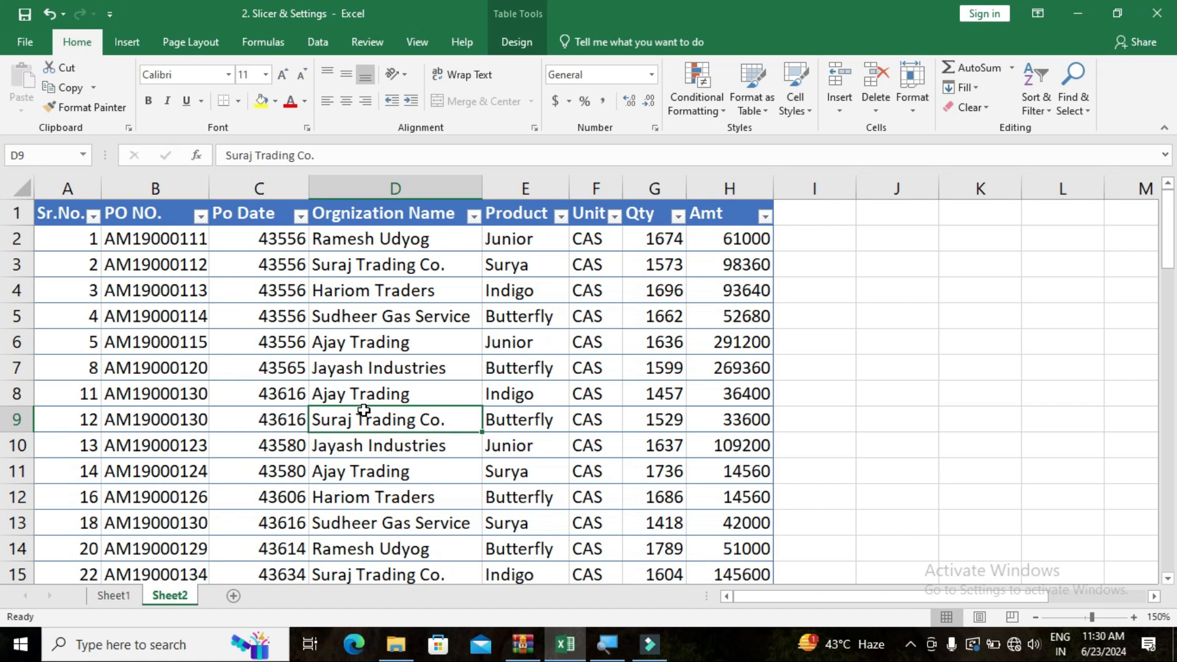
pyautogui.click(131, 47)
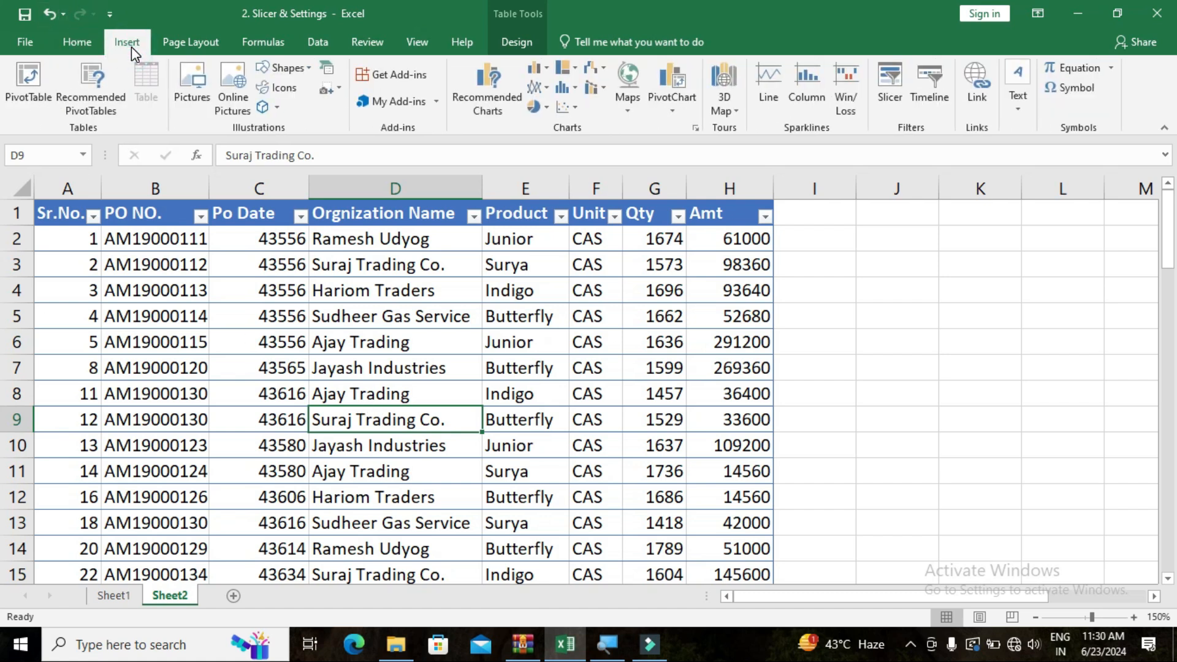
pyautogui.click(35, 93)
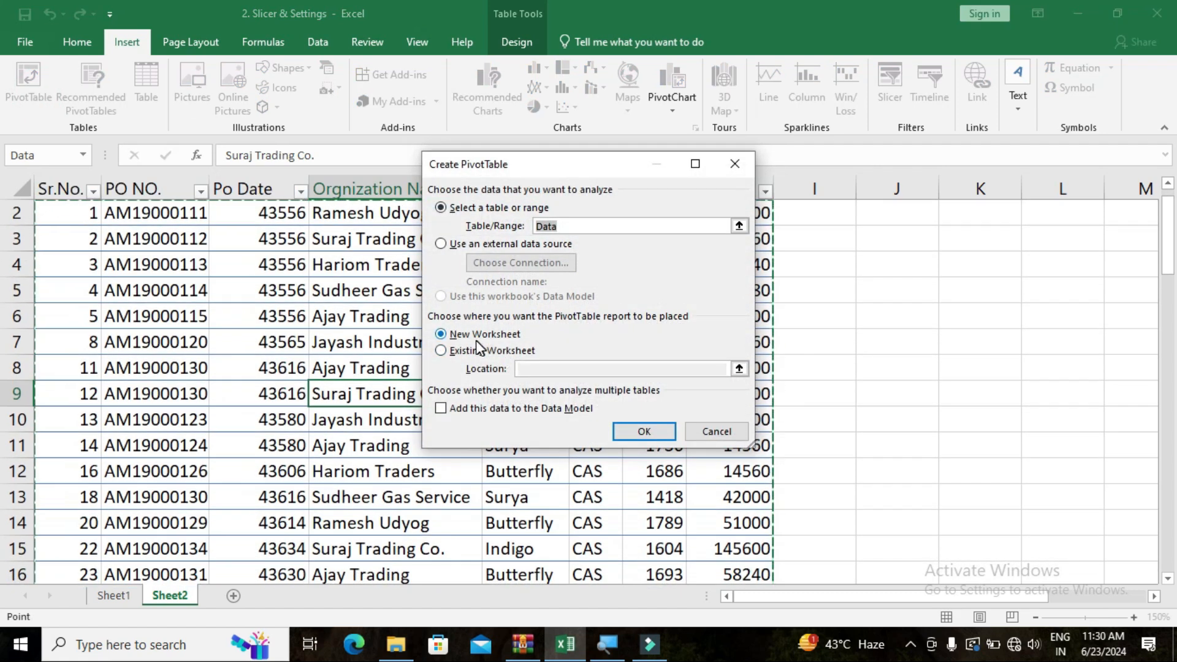
pyautogui.click(649, 432)
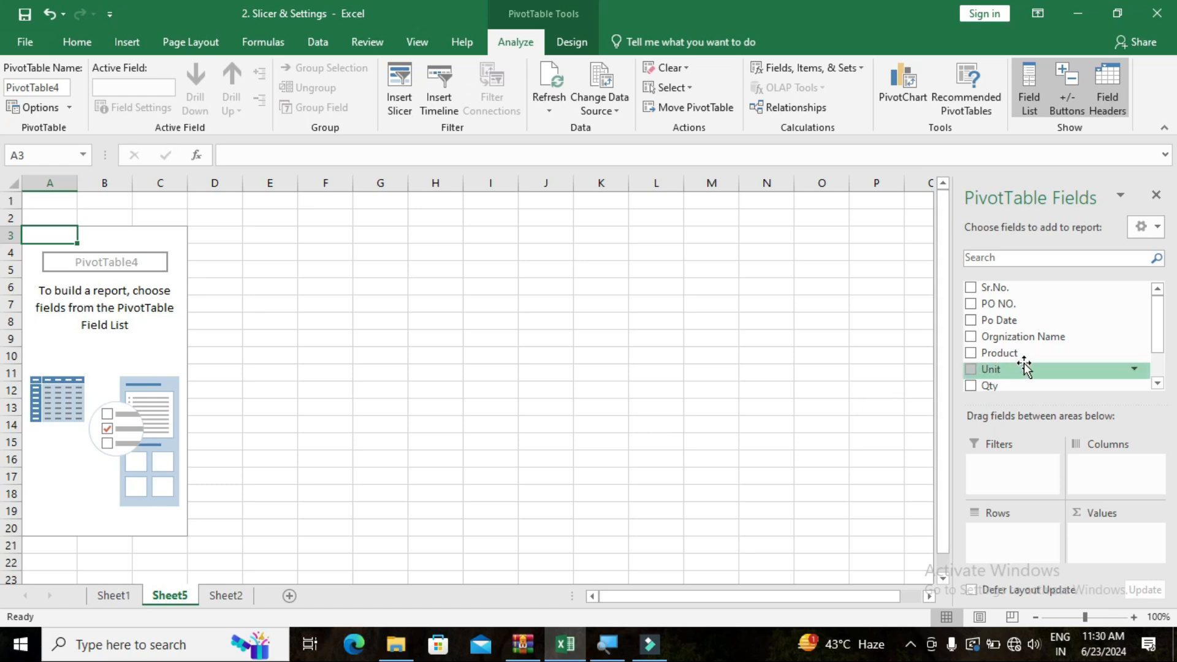
# - Place Orgnization Name in the PivotTable's rows and Amt in its values
pyautogui.moveTo(980, 338); pyautogui.dragTo(1008, 524)
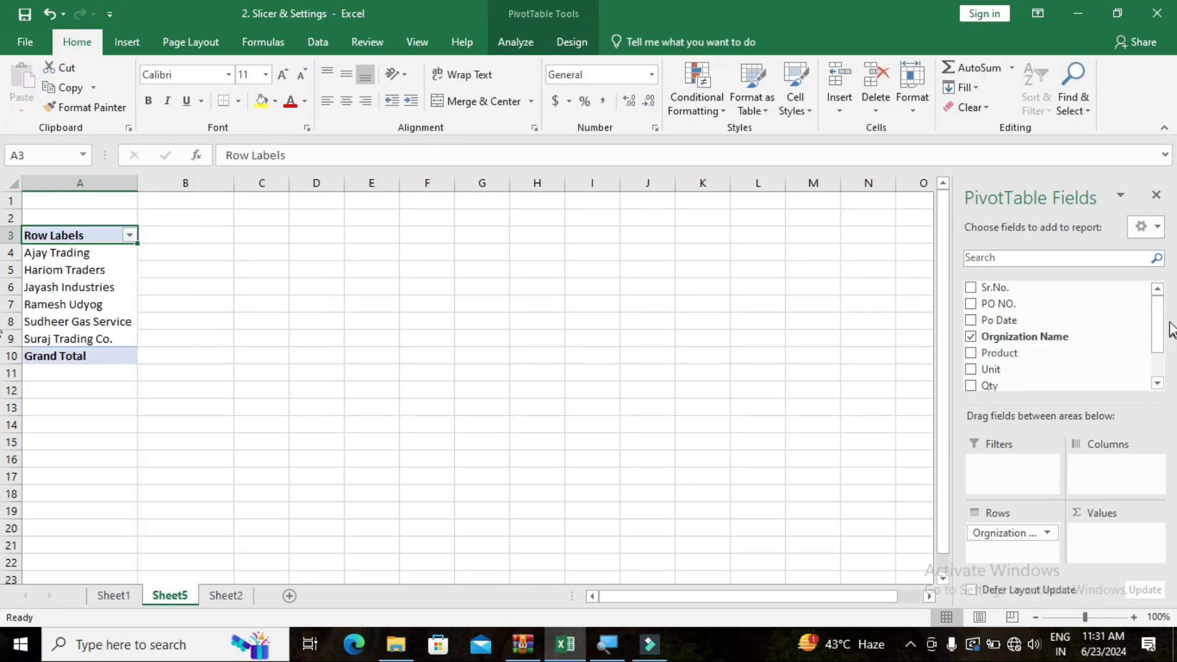
pyautogui.moveTo(1164, 325); pyautogui.dragTo(1158, 360)
pyautogui.moveTo(1043, 359); pyautogui.dragTo(1097, 537)
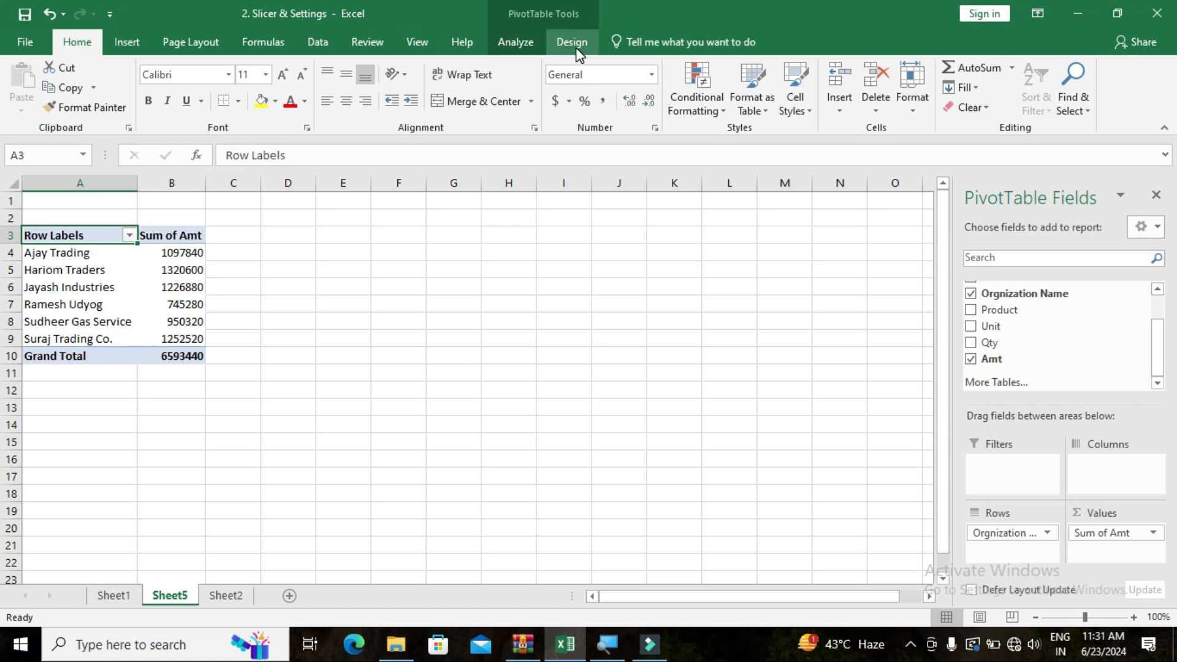
# - Show the PivotTable's report layout in tabular form
pyautogui.click(575, 43)
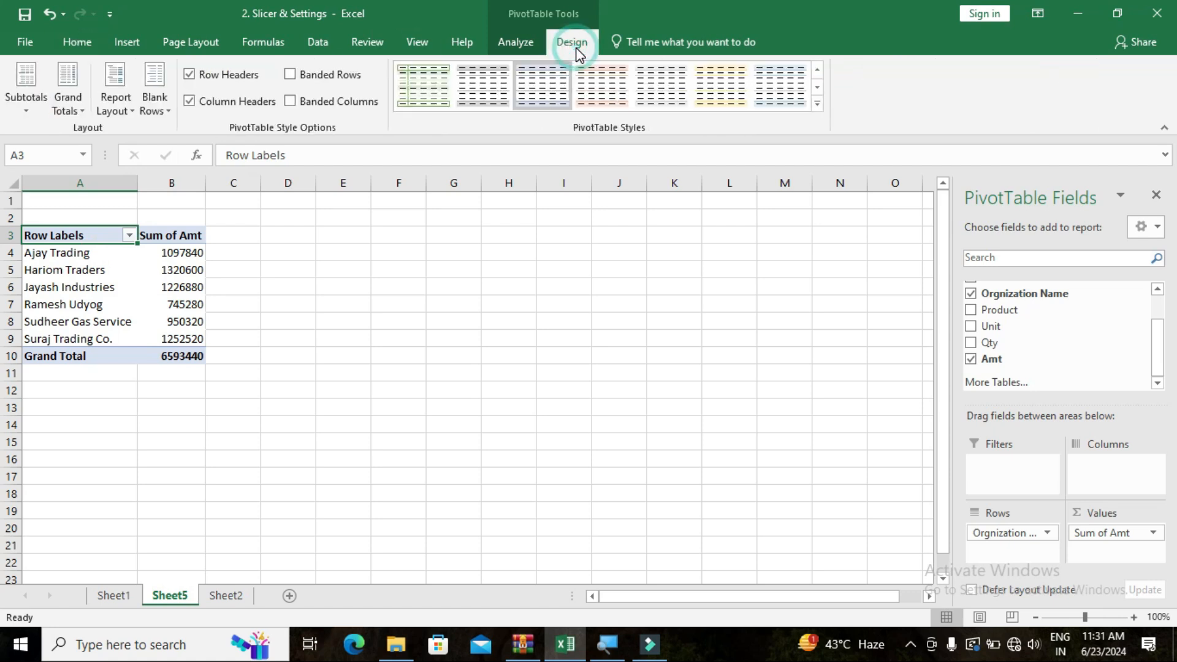
pyautogui.click(125, 115)
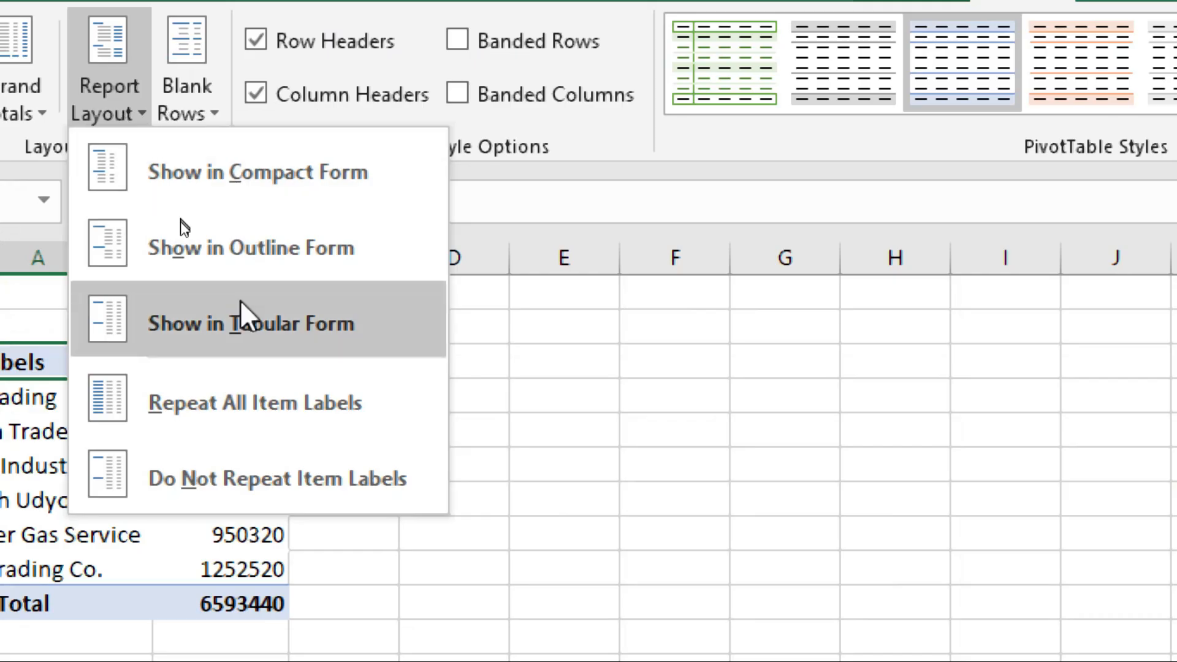
pyautogui.click(238, 335)
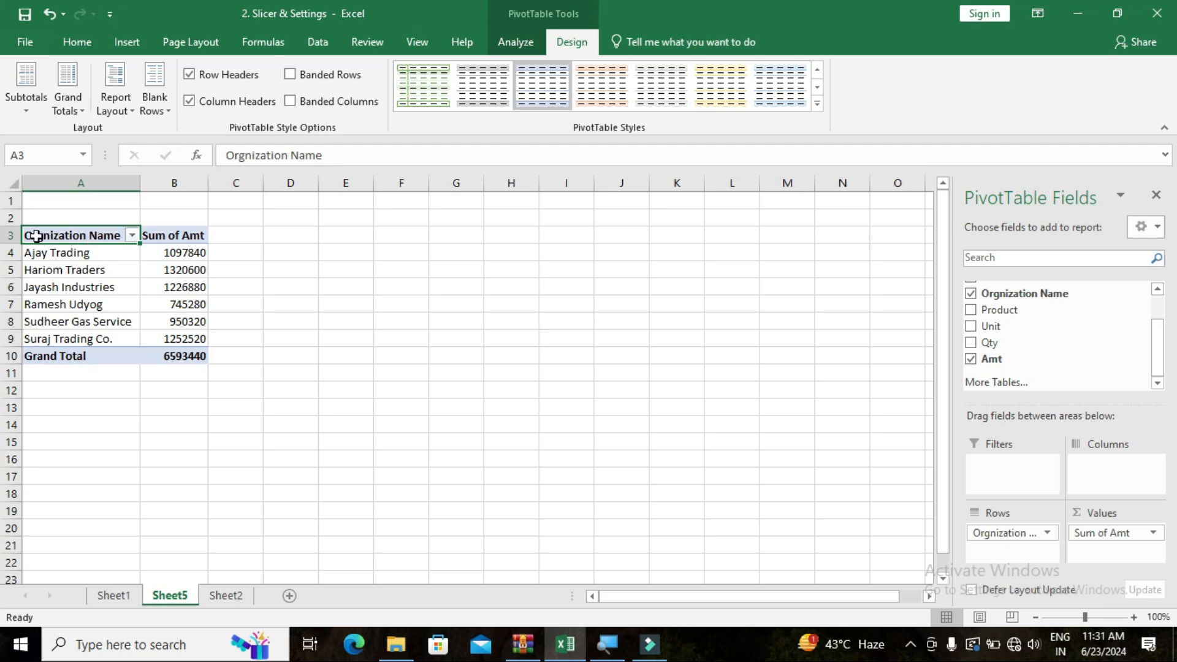
pyautogui.click(345, 304)
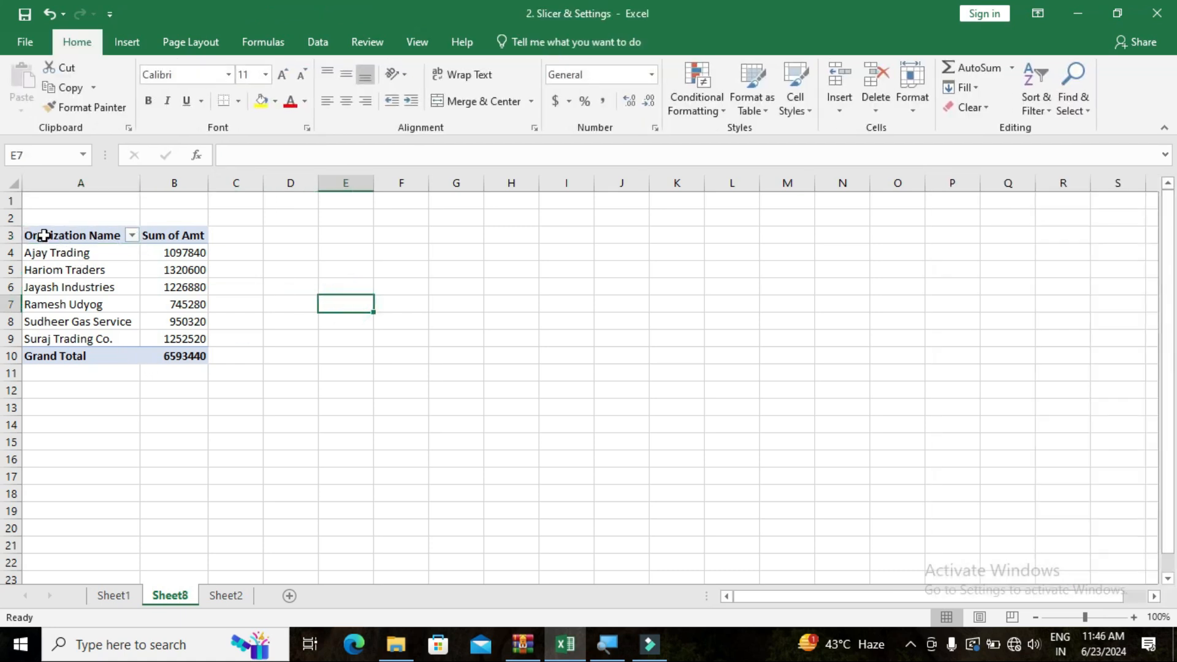
# - Copy the whole organization PivotTable and paste the copy at cell E3
pyautogui.moveTo(44, 236); pyautogui.dragTo(174, 360)
pyautogui.hotkey('ctrl', 'c')
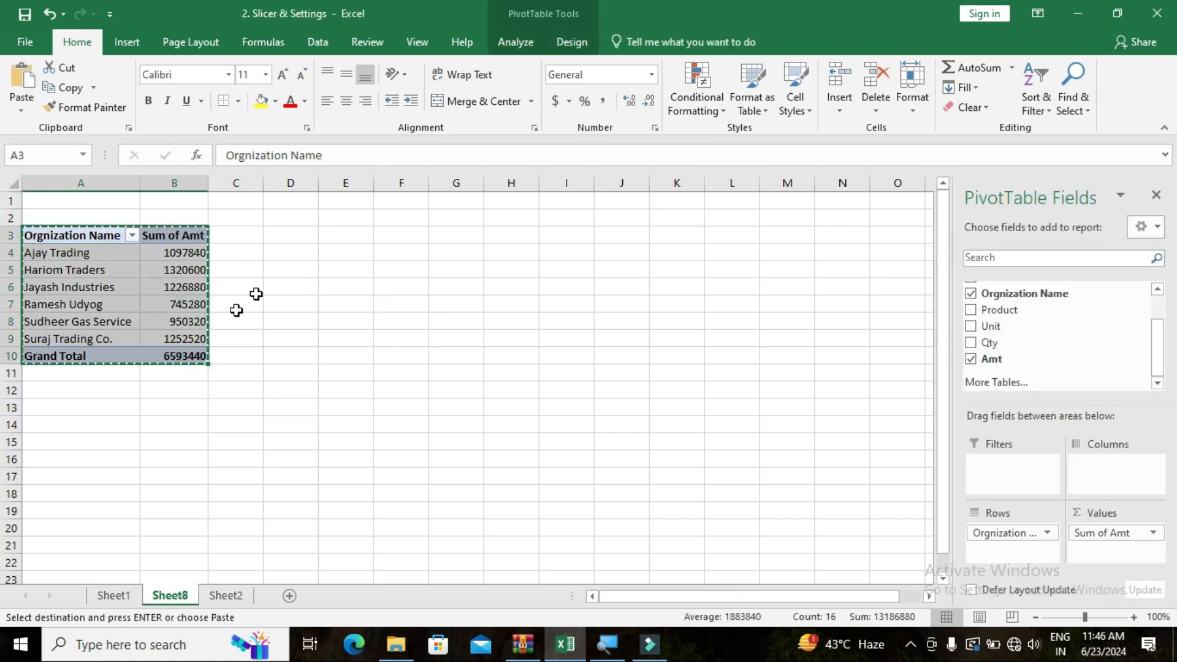
pyautogui.click(328, 238)
pyautogui.hotkey('ctrl', 'v')
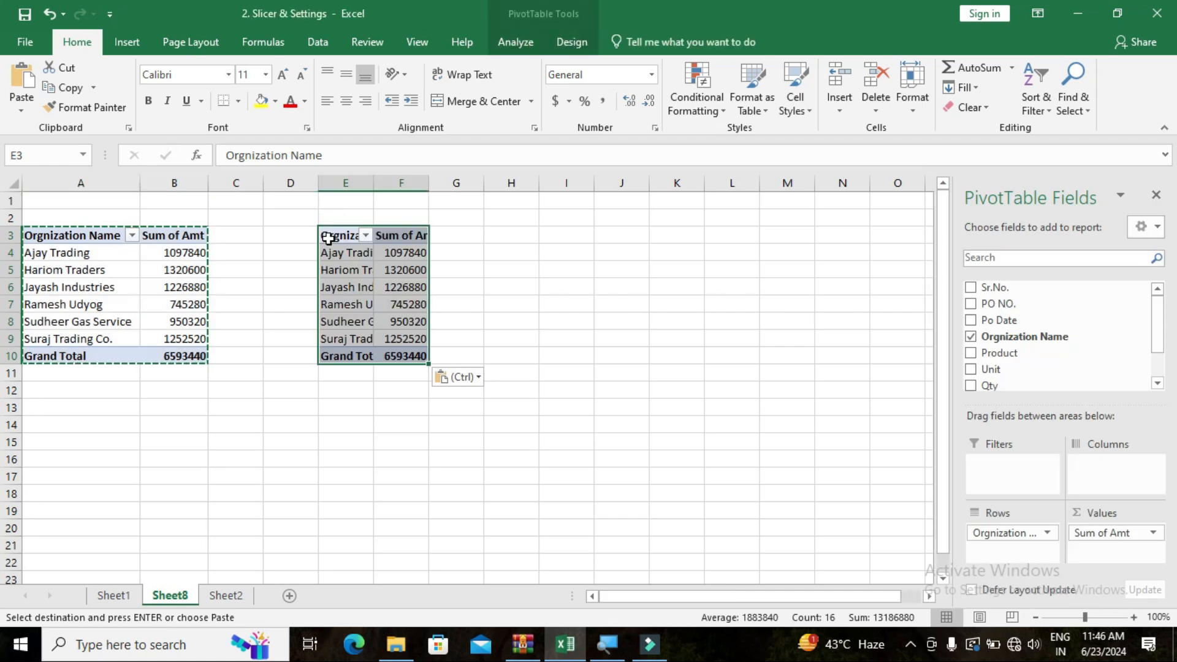
# - Replace Orgnization Name with Po Date in the copied PivotTable's rows, and remove the Quarters and Years fields to group by month only
pyautogui.click(971, 337)
pyautogui.click(971, 321)
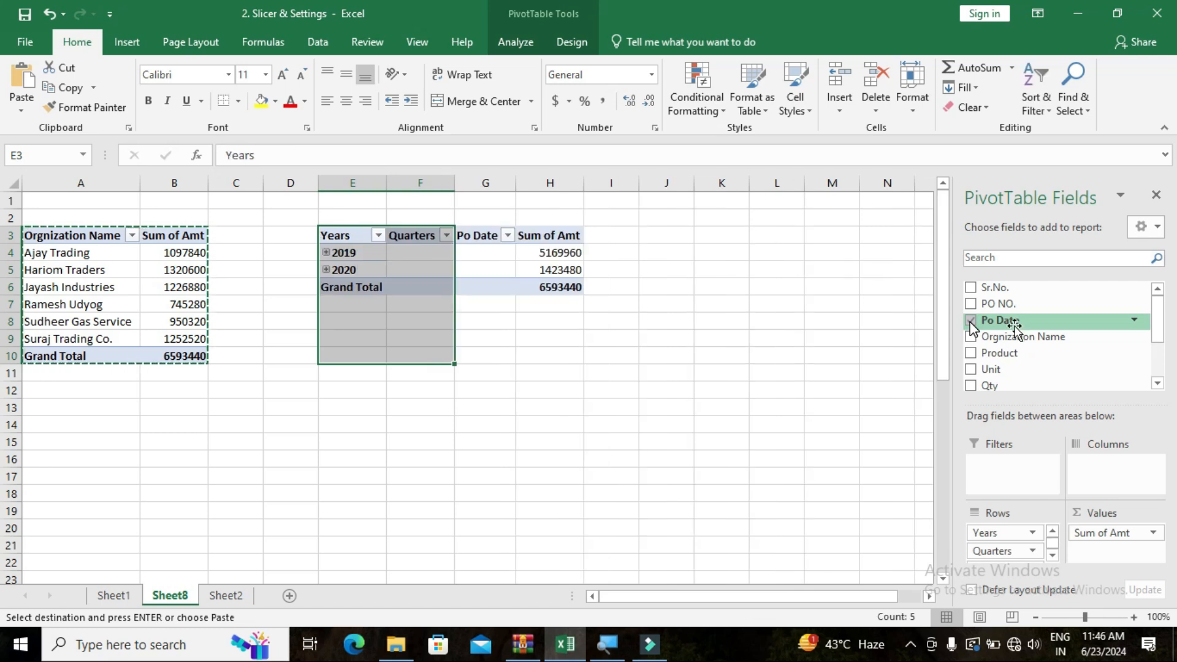
pyautogui.moveTo(1158, 331); pyautogui.dragTo(1161, 368)
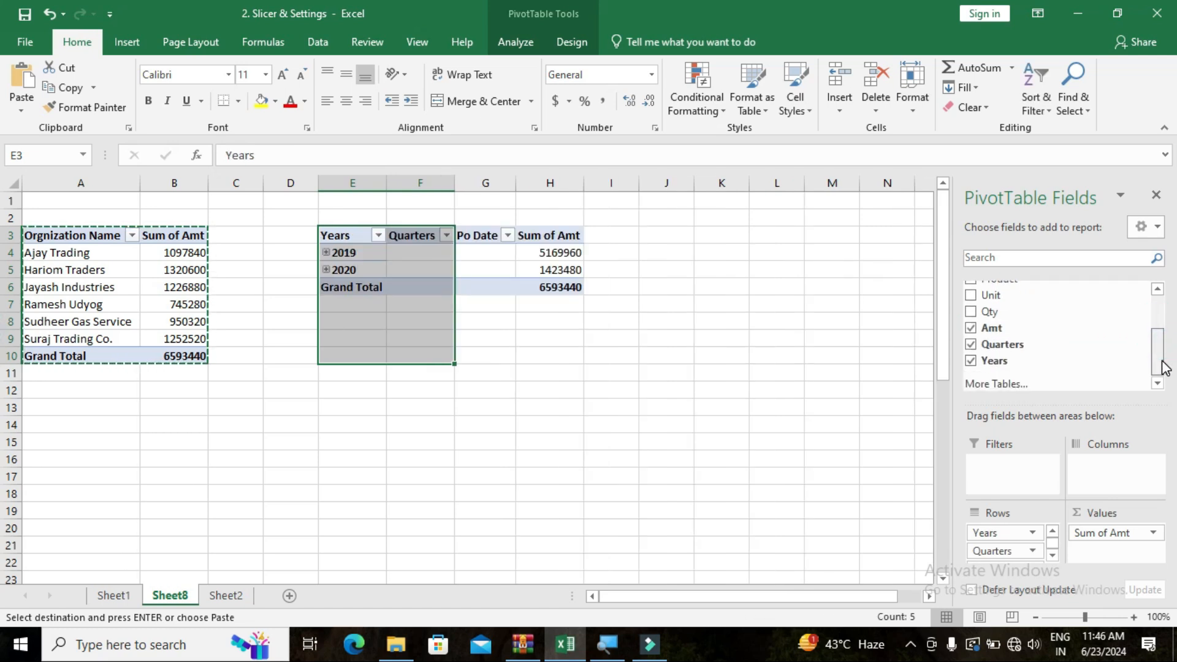
pyautogui.click(971, 344)
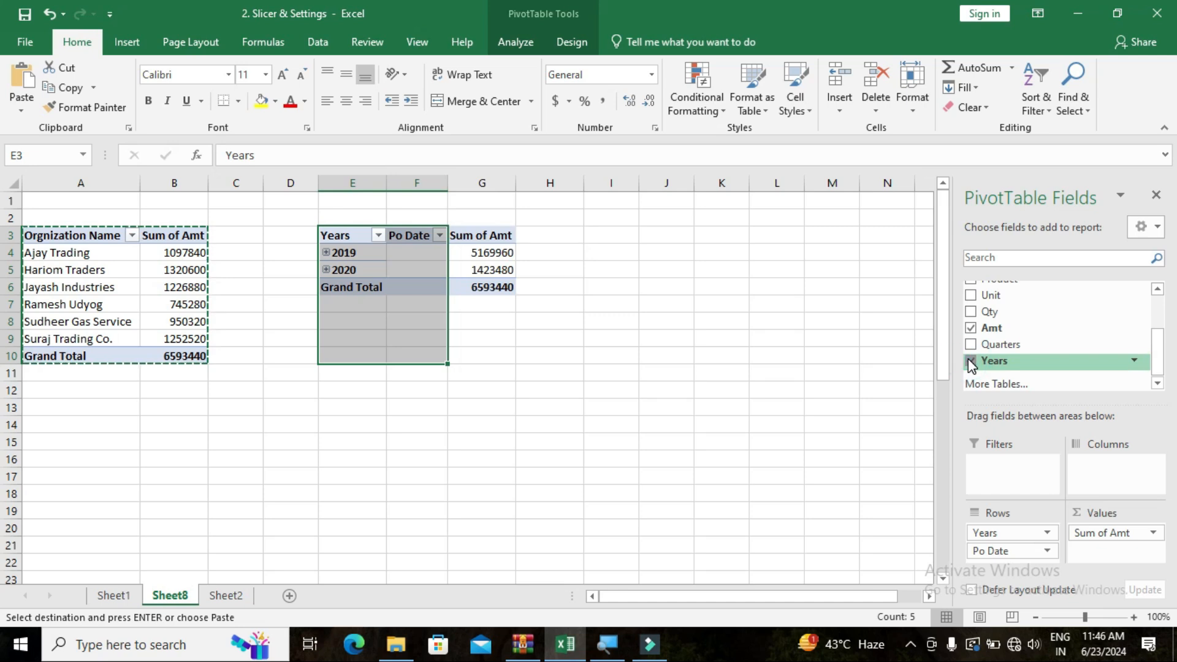
pyautogui.click(971, 361)
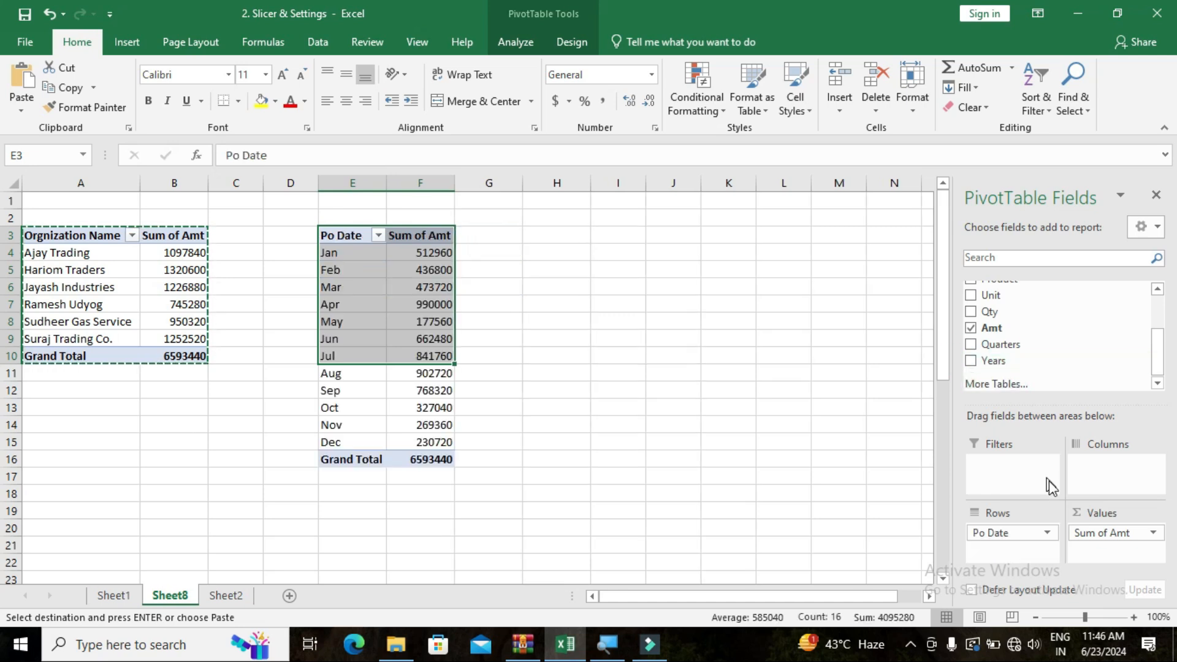
pyautogui.click(642, 308)
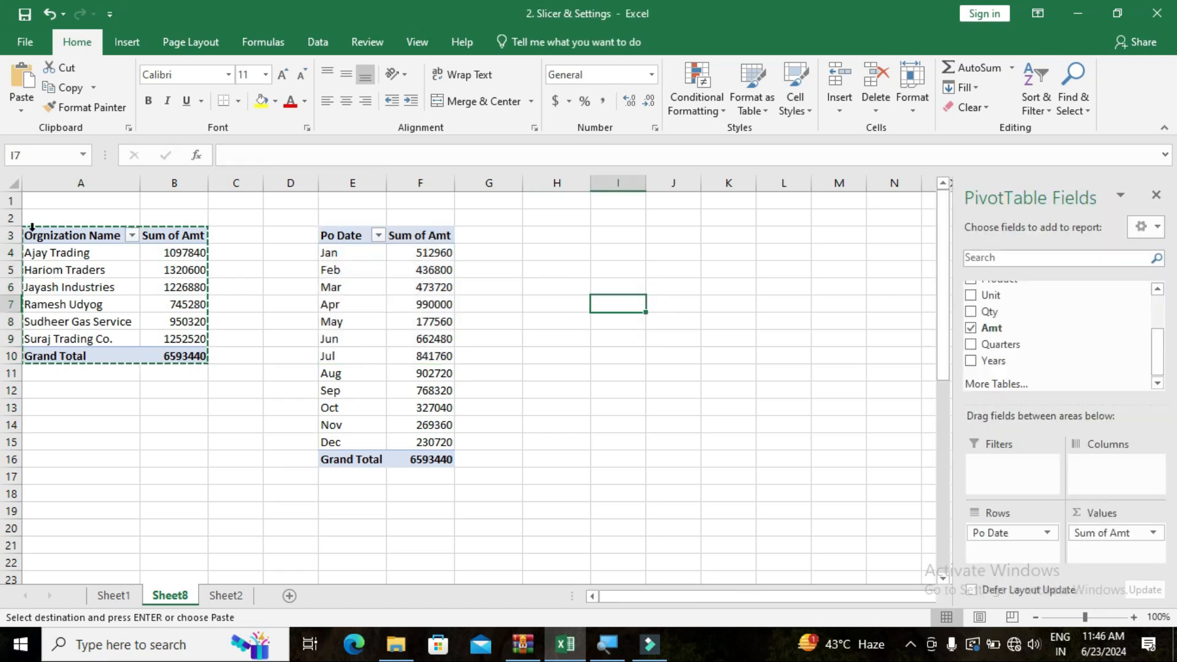
pyautogui.click(352, 270)
pyautogui.click(39, 236)
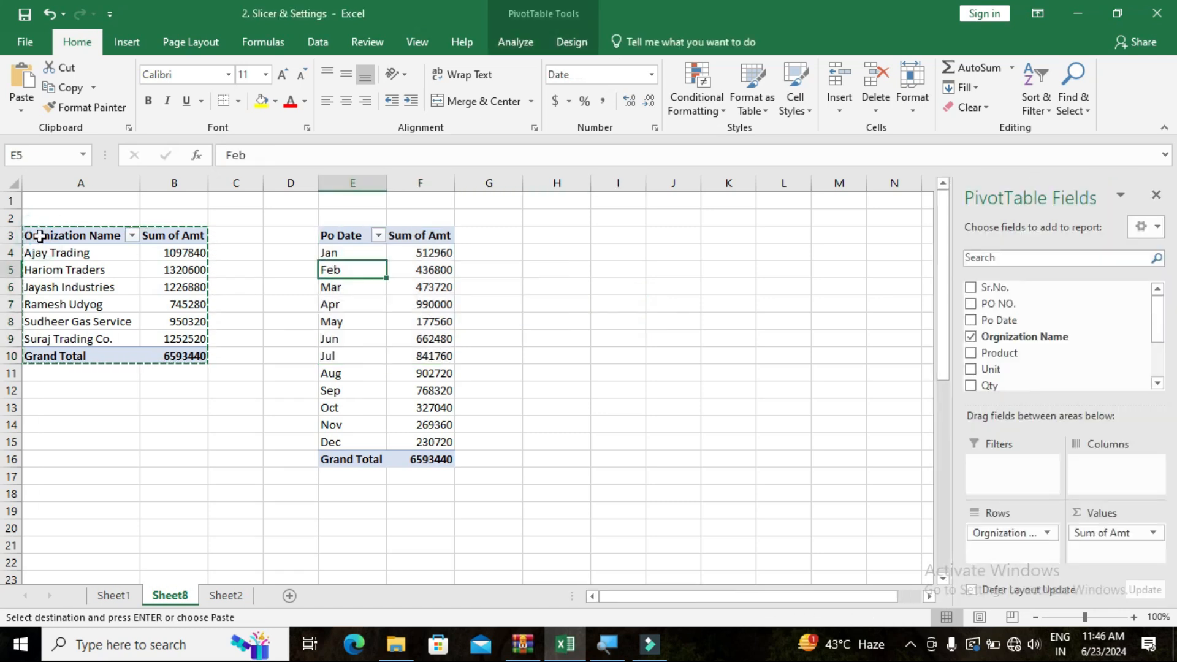
pyautogui.click(663, 309)
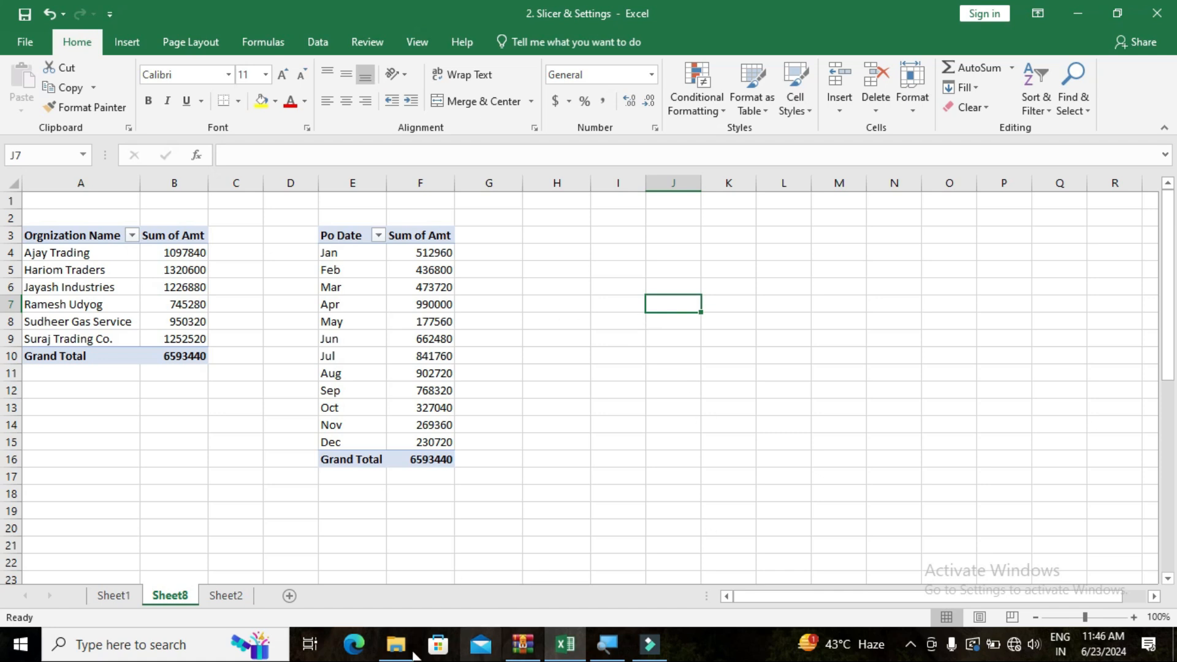
# - Insert slicers for Orgnization Name and Product from the monthly Po Date PivotTable and place them side by side beyond it
pyautogui.click(577, 461)
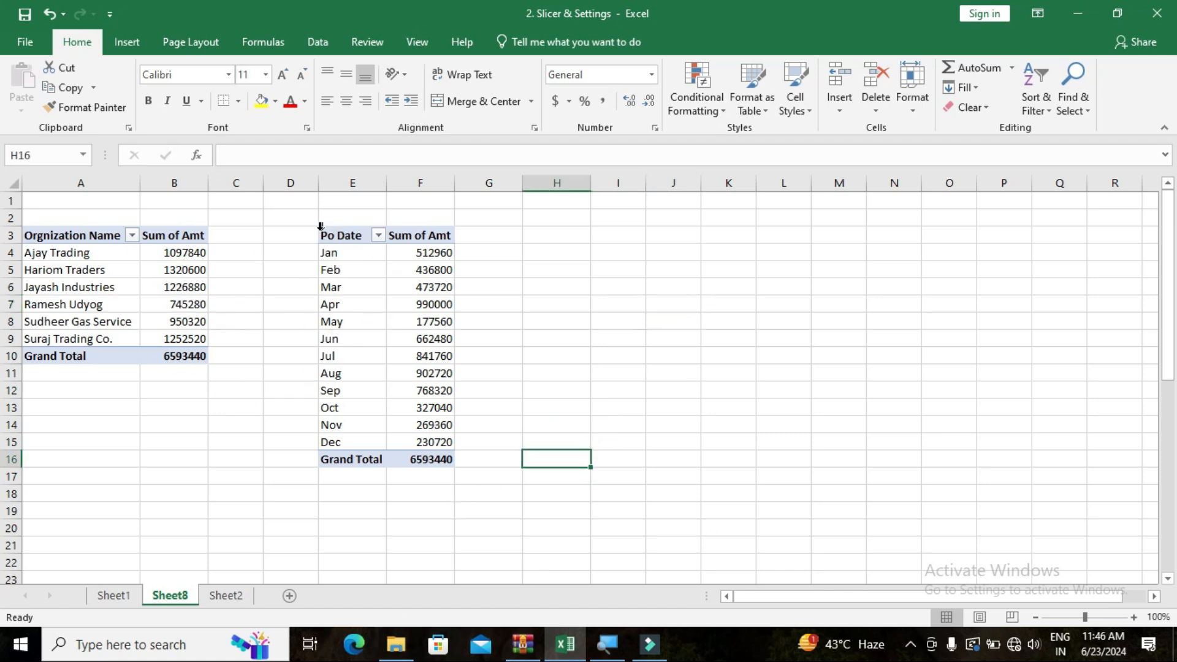
pyautogui.click(361, 235)
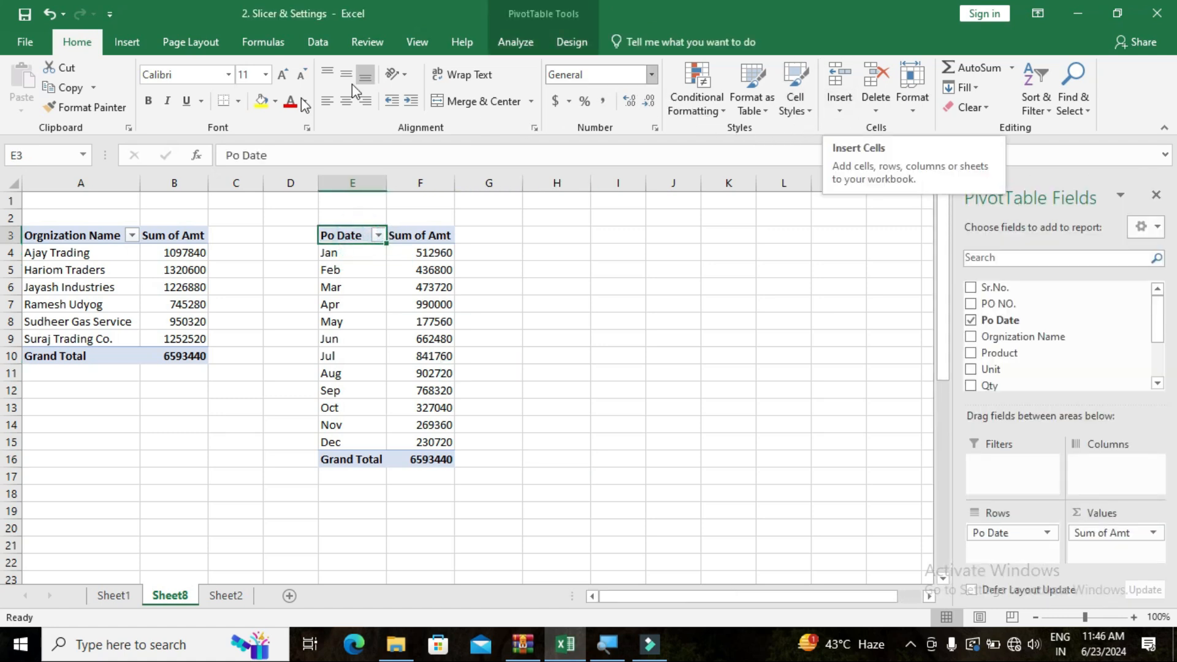
pyautogui.click(128, 41)
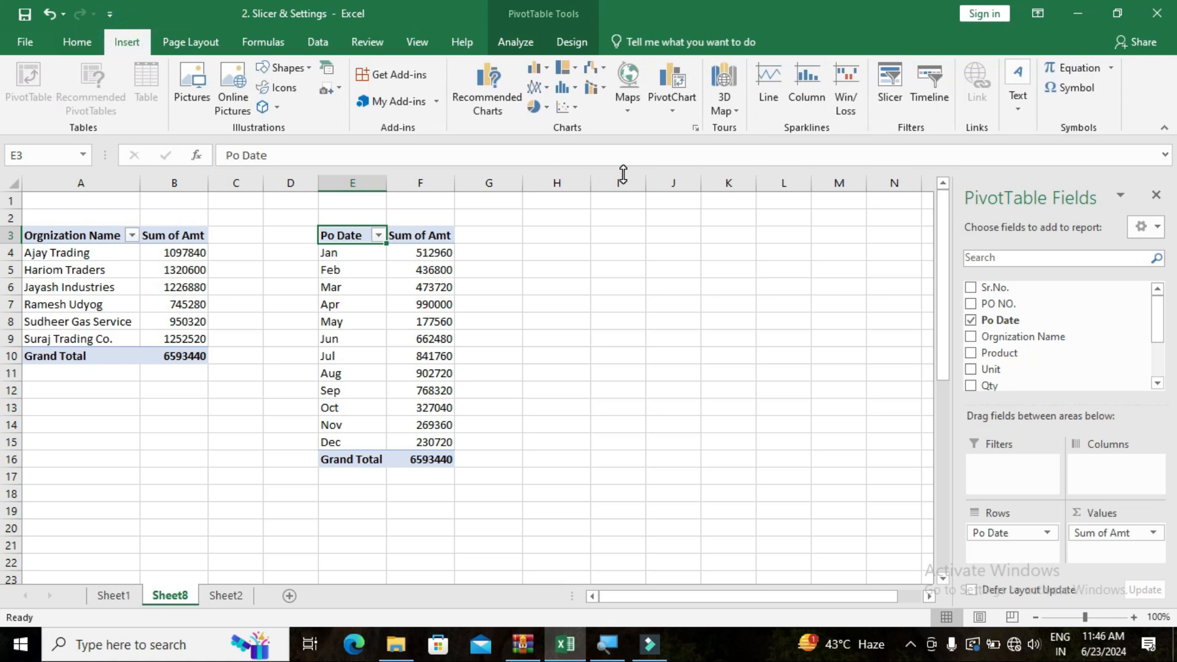
pyautogui.click(888, 99)
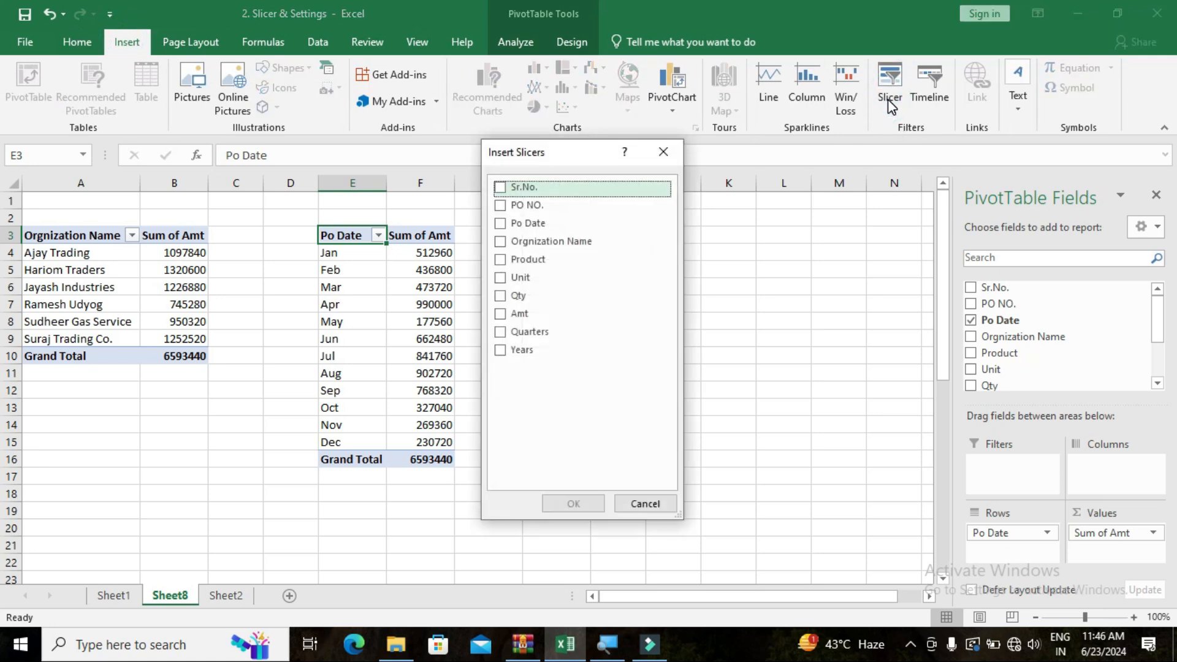
pyautogui.click(501, 242)
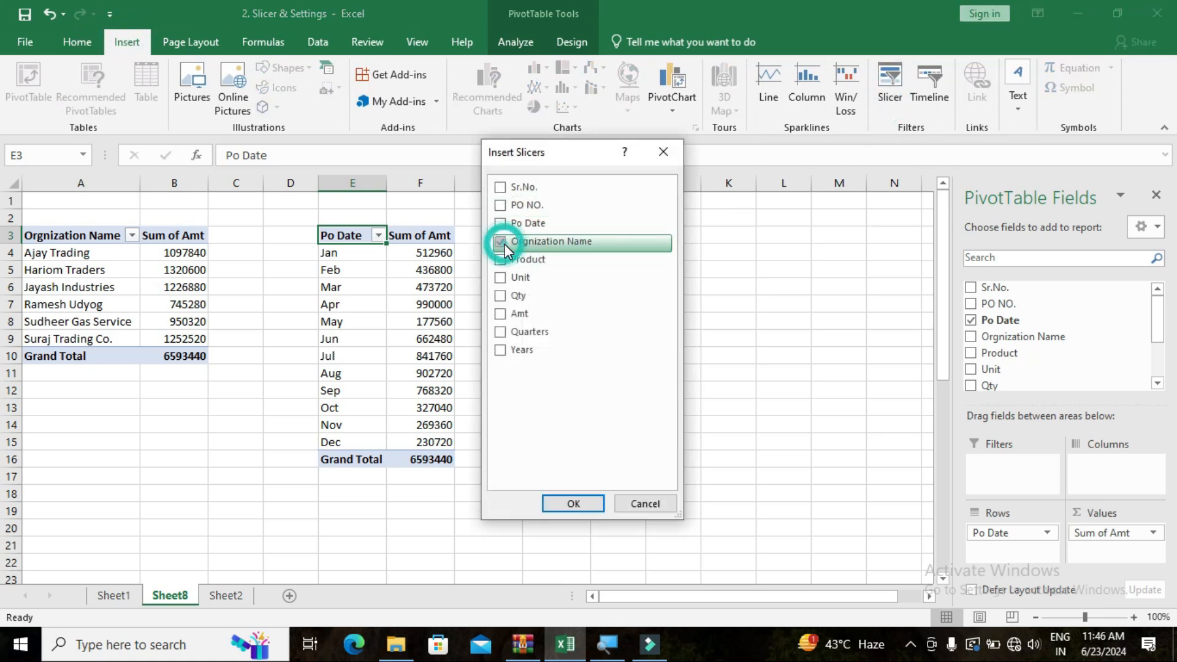
pyautogui.click(500, 262)
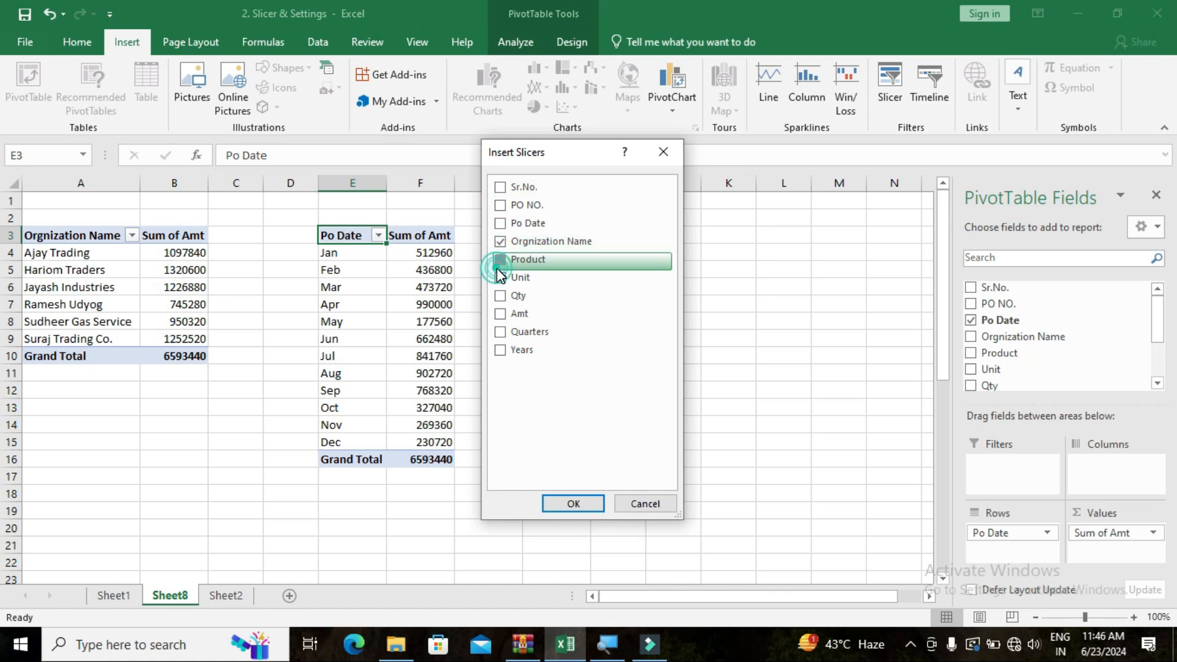
pyautogui.click(573, 504)
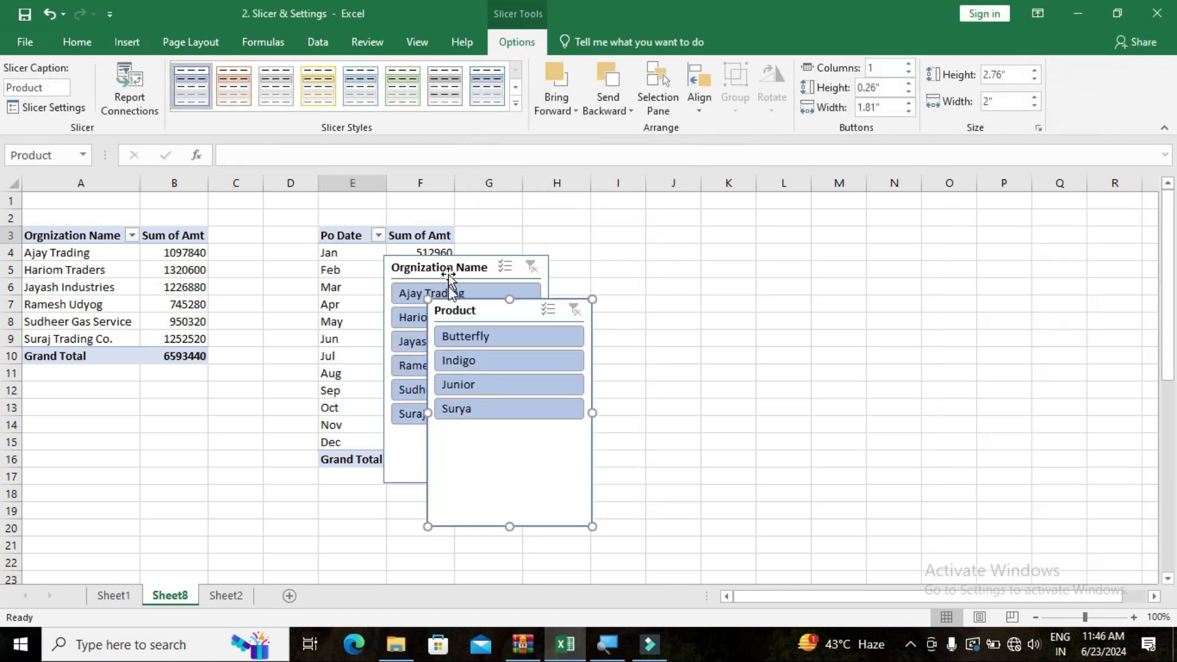
pyautogui.moveTo(467, 307); pyautogui.dragTo(794, 239)
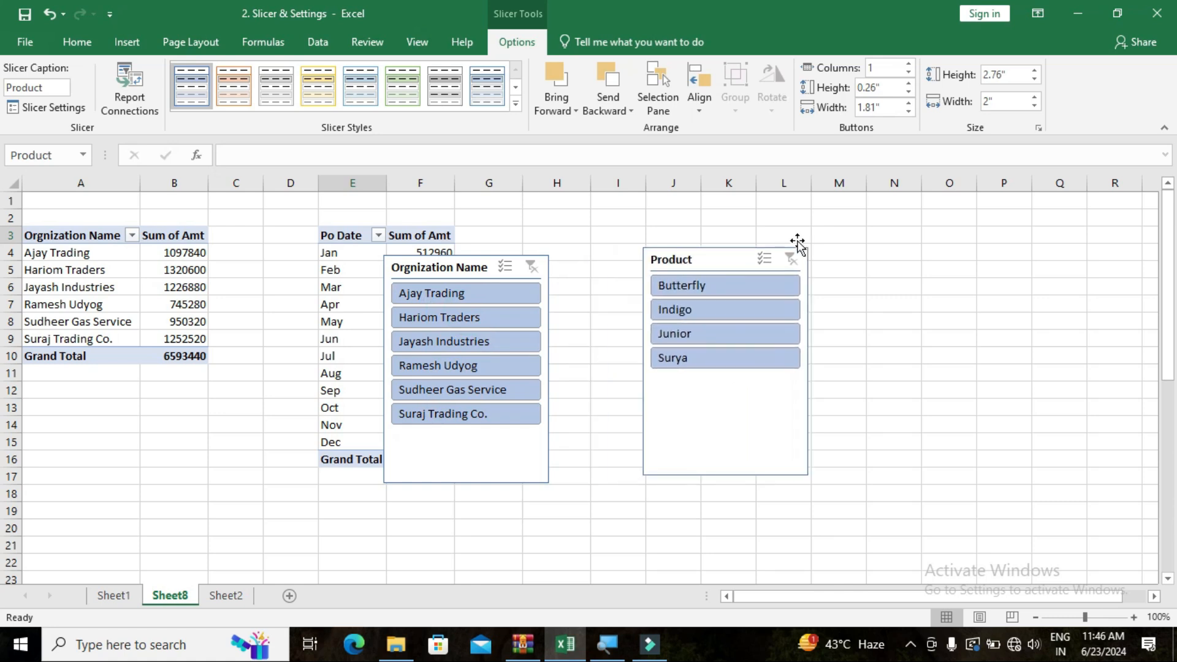
pyautogui.moveTo(505, 265); pyautogui.dragTo(630, 265)
# - Filter the monthly PivotTable by Ajay Trading, switch to Hariom Traders, and multi-select the products Indigo and Junior
pyautogui.click(633, 260)
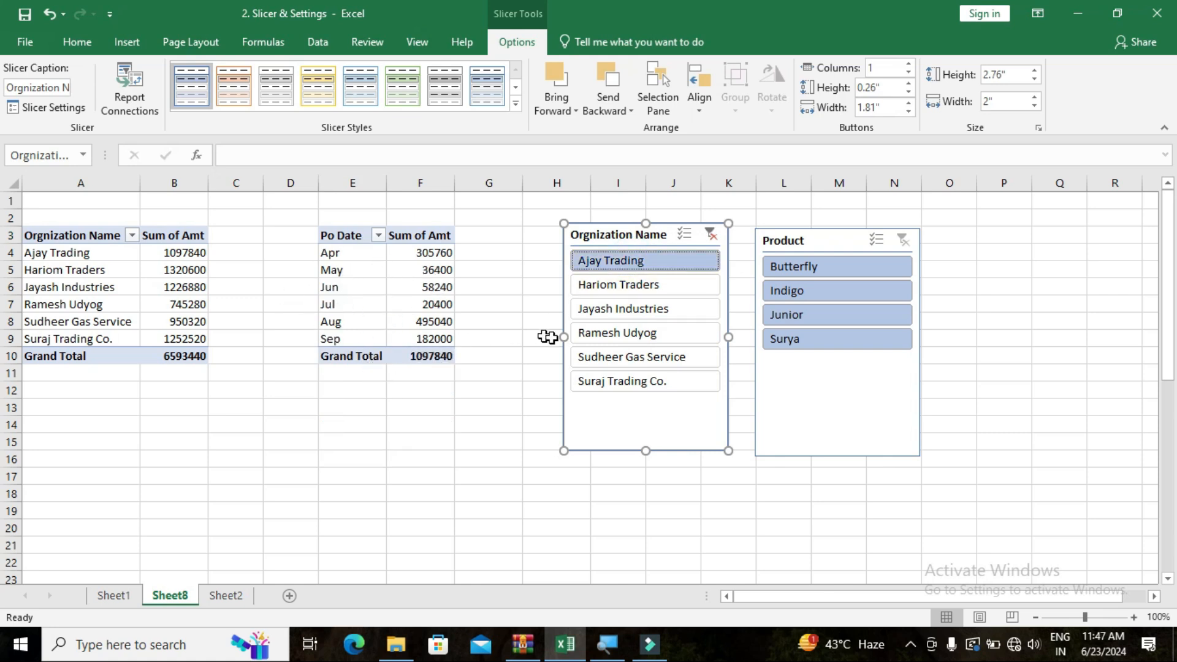
pyautogui.click(634, 287)
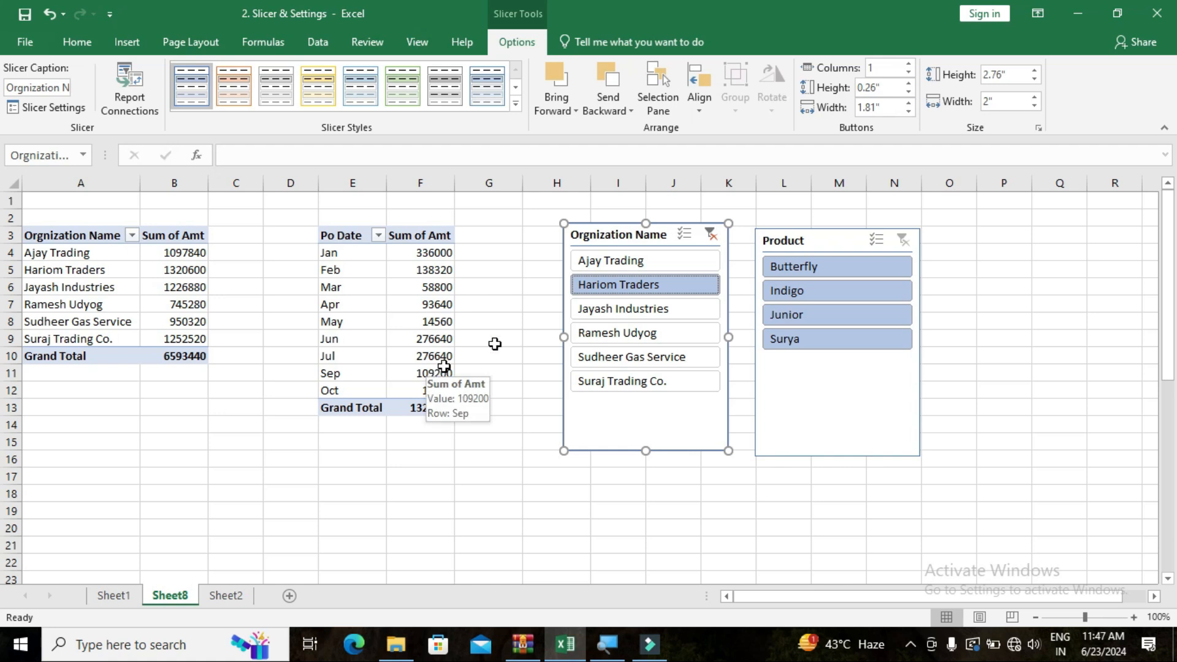
pyautogui.click(830, 292)
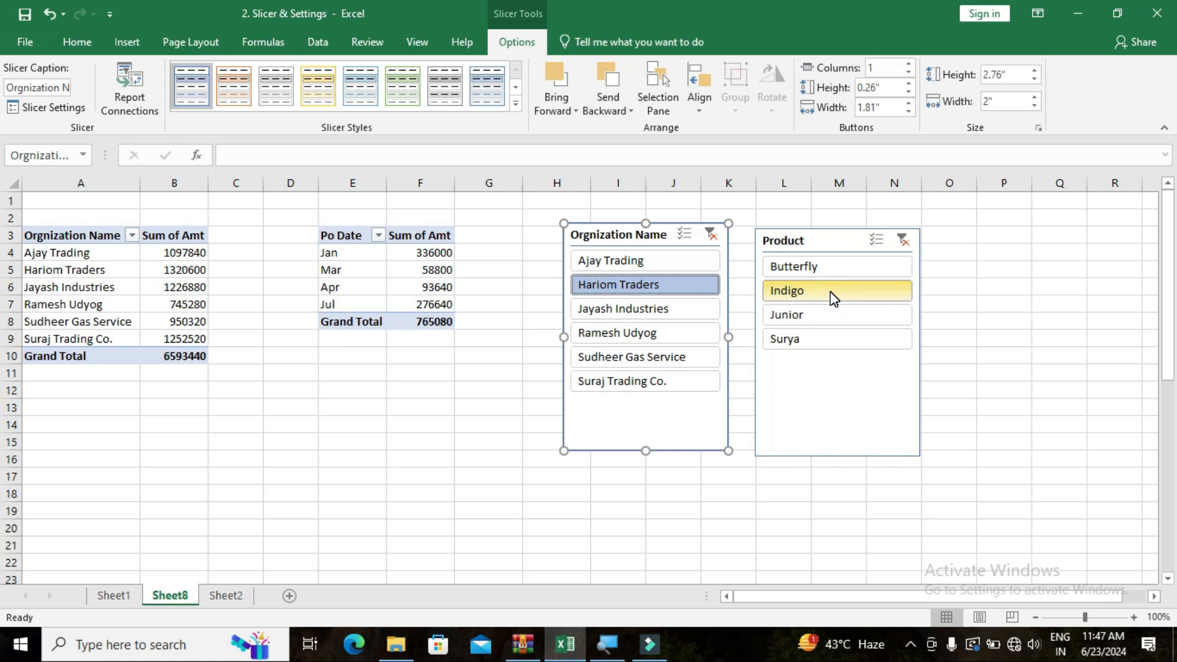
pyautogui.click(877, 240)
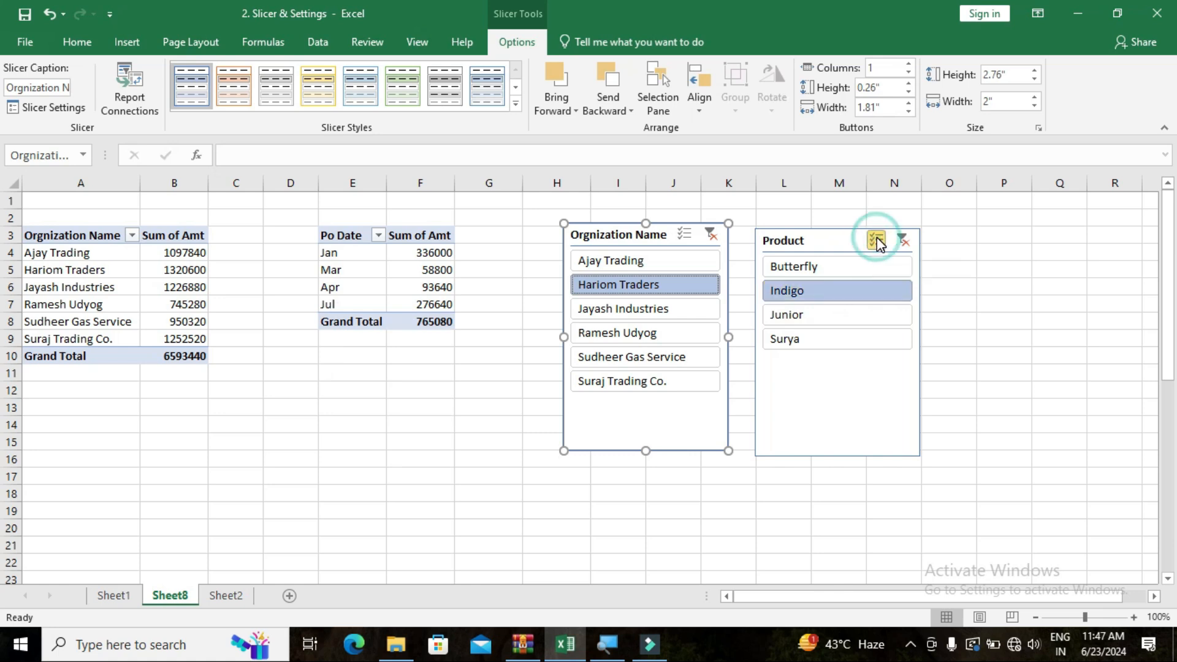
pyautogui.click(825, 316)
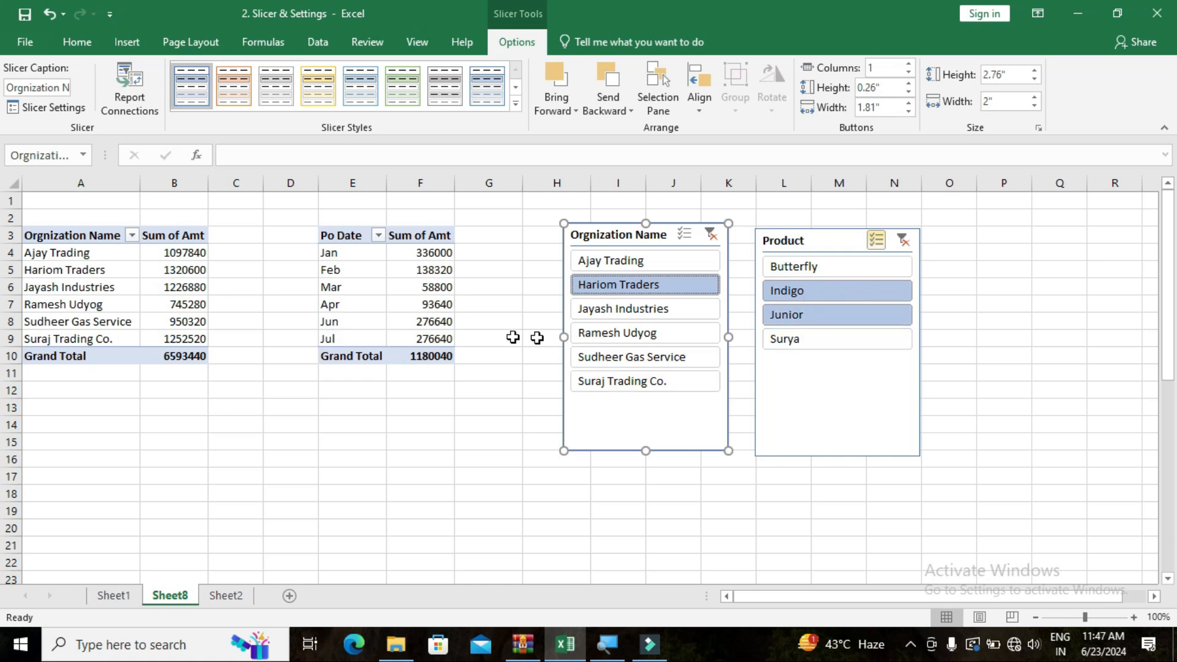
# - Connect the Orgnization Name slicer to the organization PivotTable (PivotTable12) as well, through its report connections
pyautogui.click(362, 242)
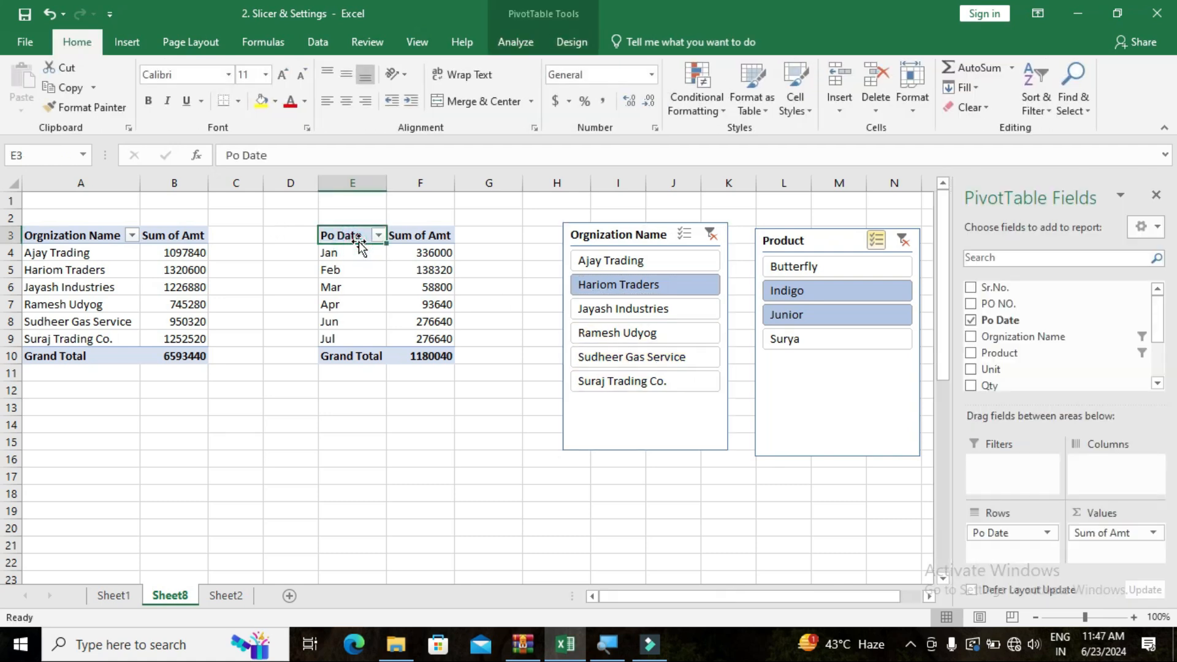
pyautogui.click(72, 228)
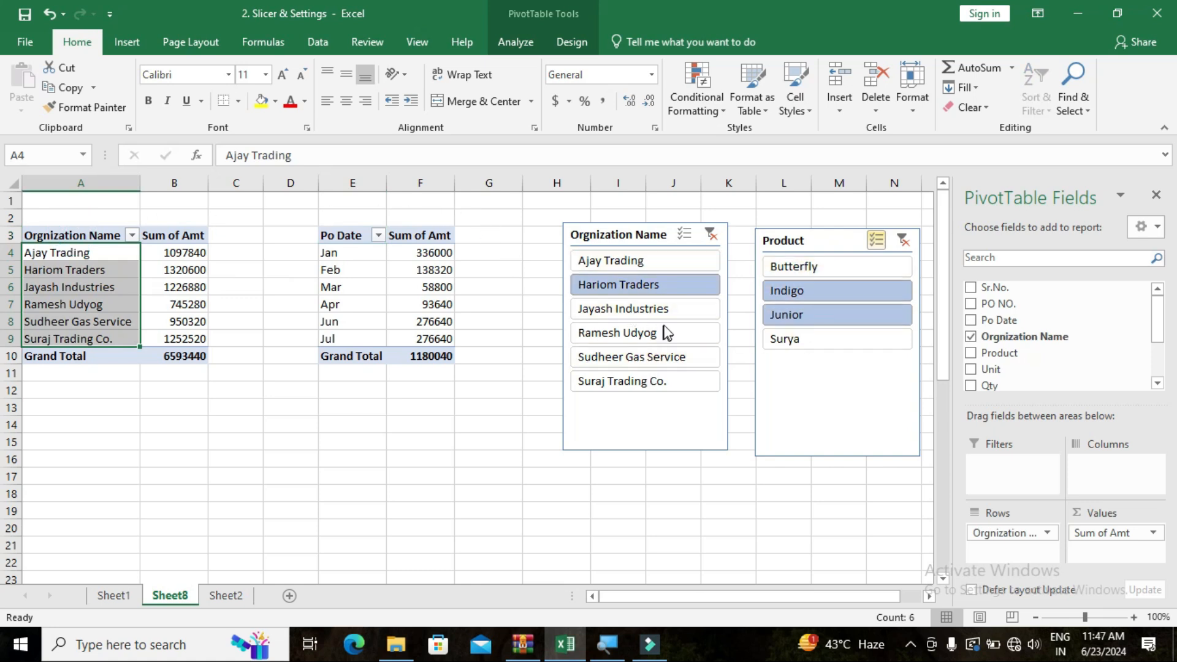
pyautogui.click(614, 233)
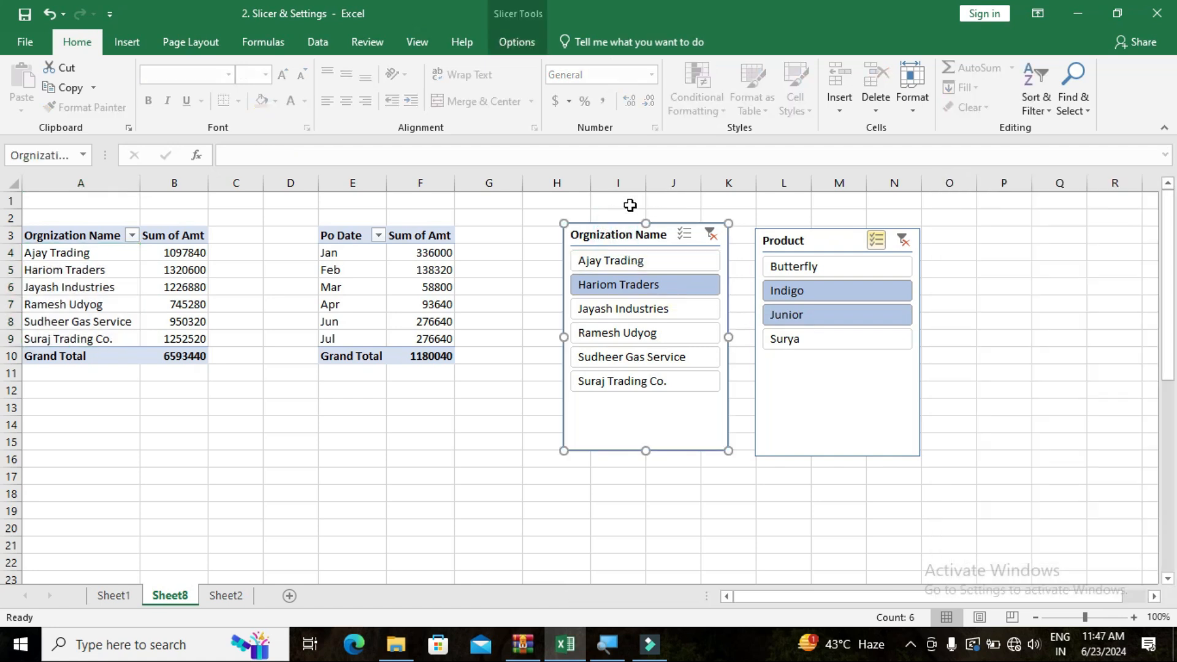
pyautogui.click(518, 43)
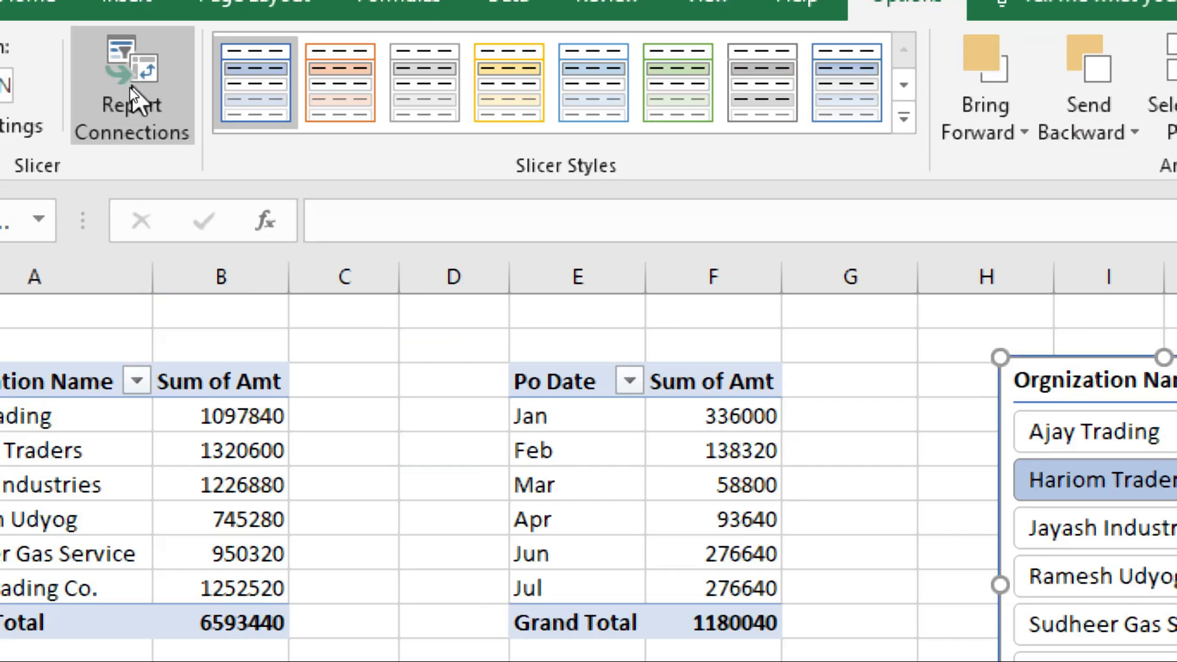
pyautogui.click(130, 87)
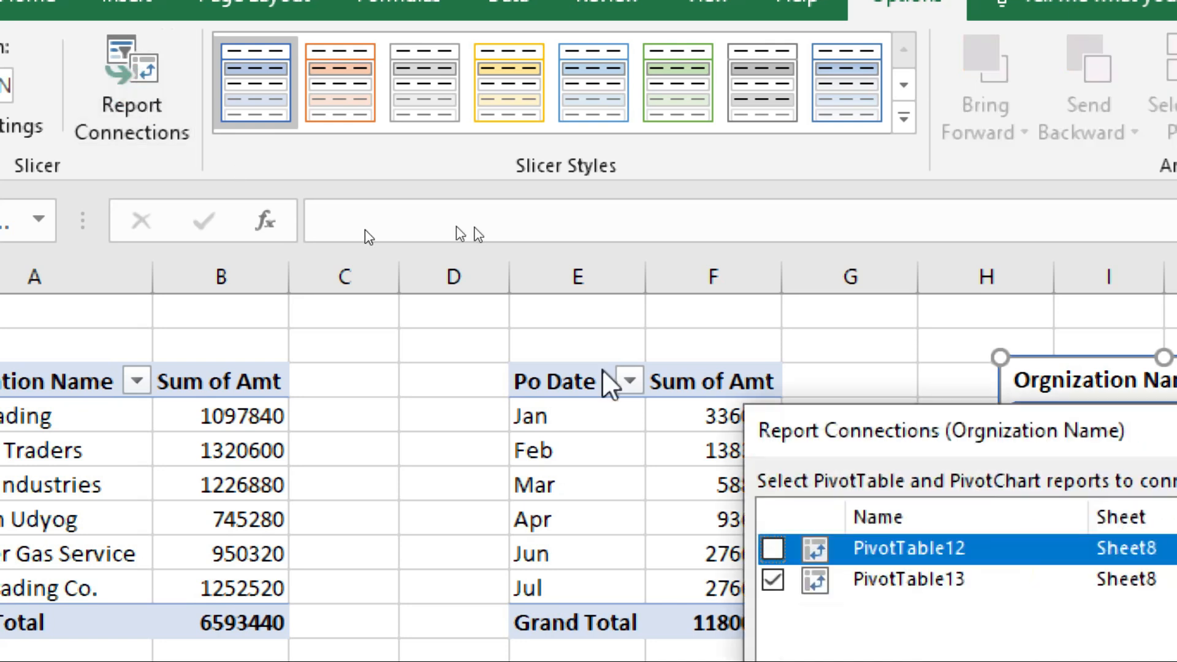
pyautogui.moveTo(857, 423); pyautogui.dragTo(466, 190)
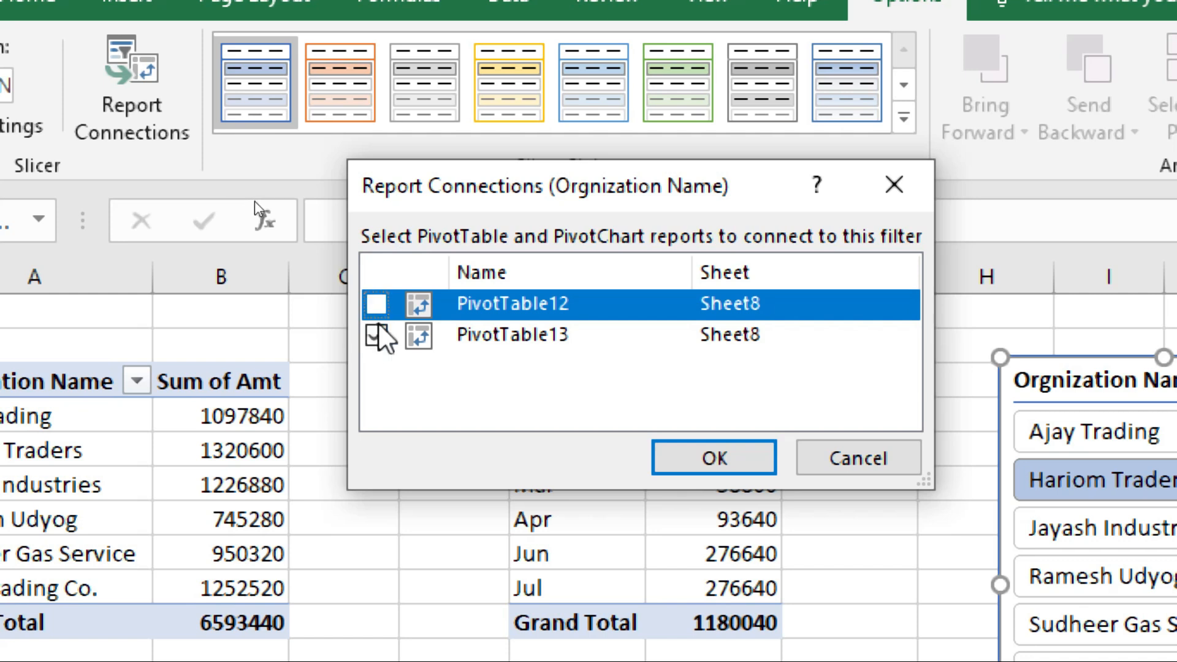
pyautogui.click(385, 304)
pyautogui.click(749, 451)
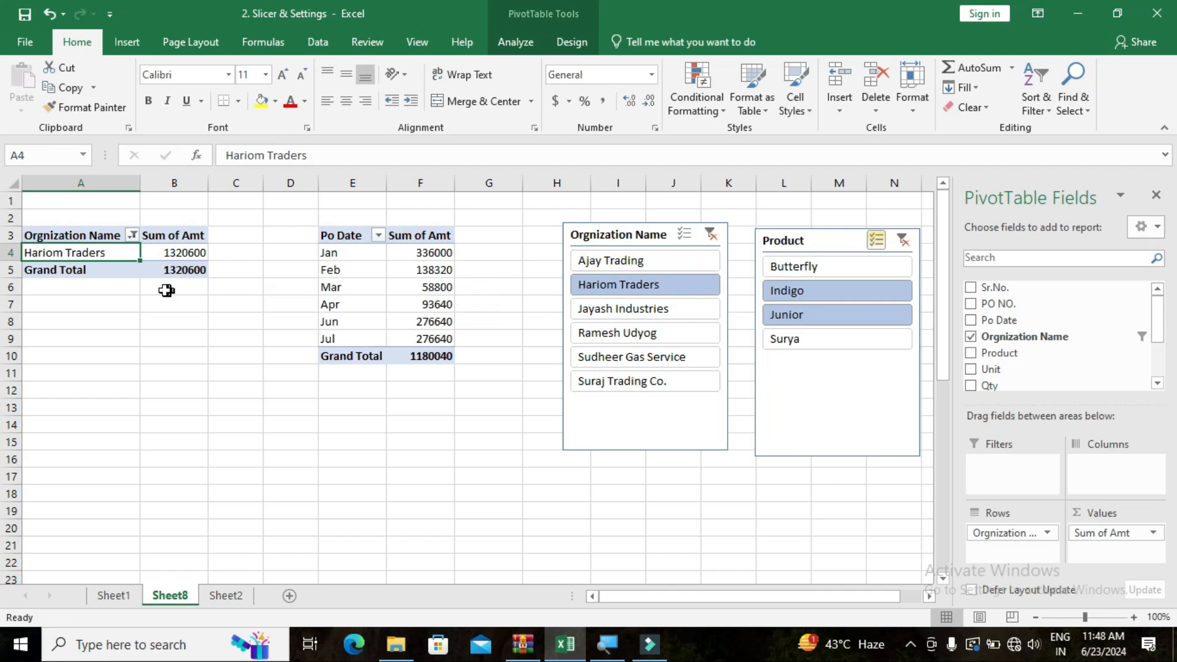
# - Test the Orgnization Name slicer with Ajay Trading and Ramesh Udyog, and add Butterfly to the Product slicer's selection
pyautogui.click(617, 263)
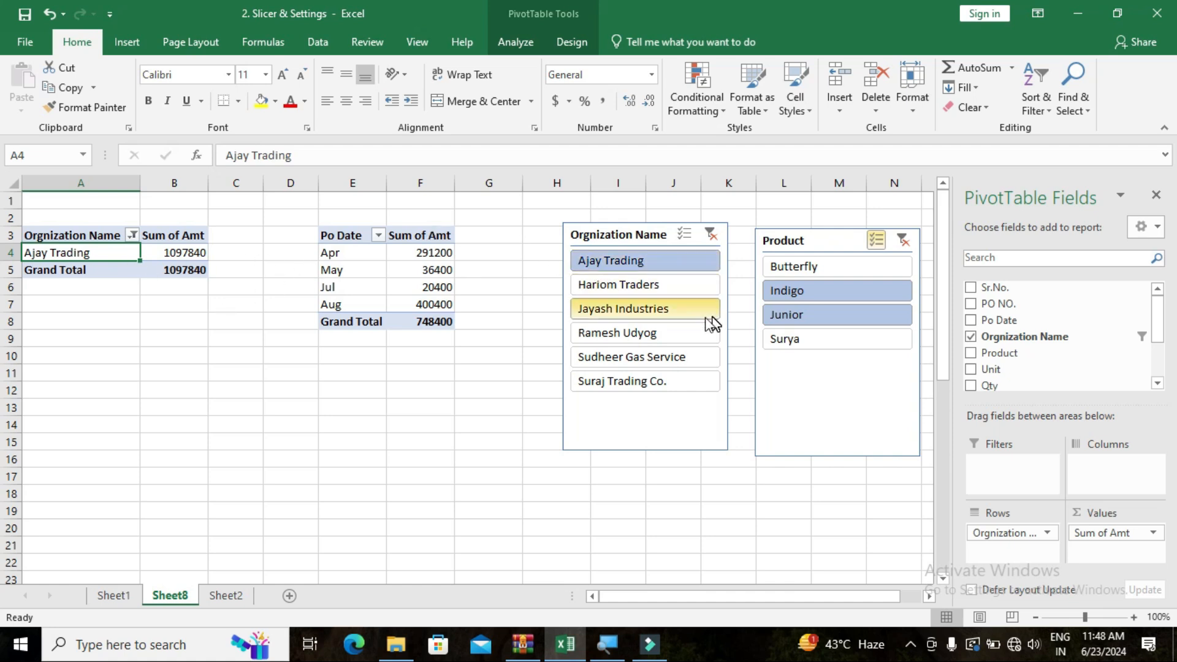
pyautogui.click(627, 335)
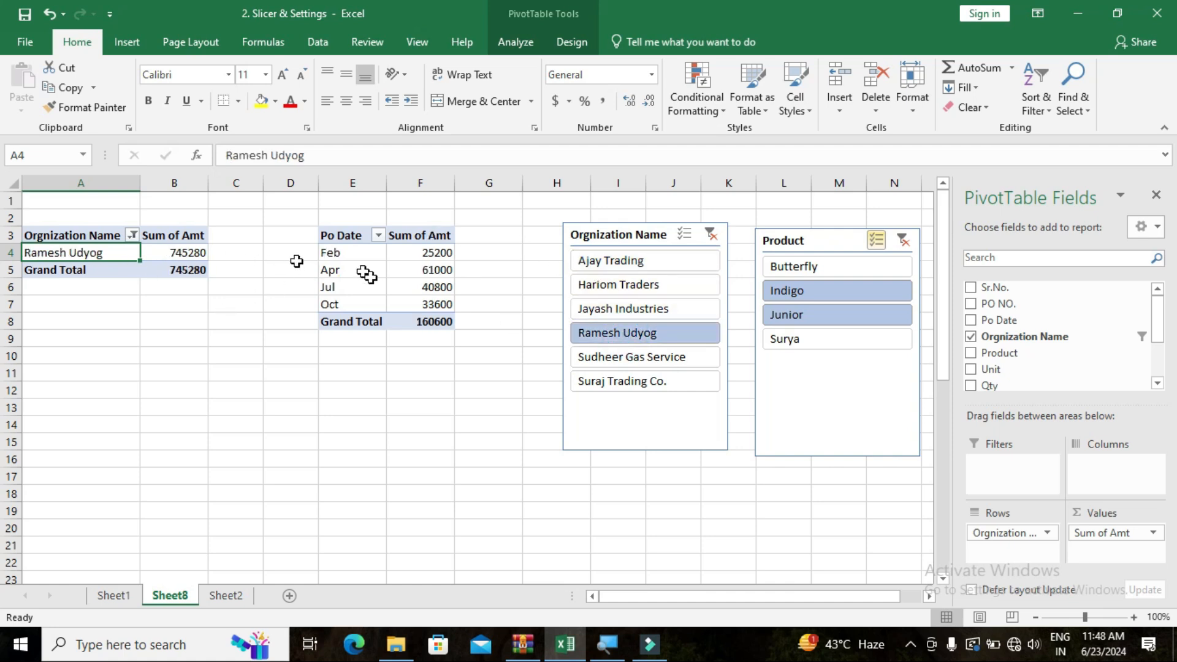
pyautogui.click(808, 239)
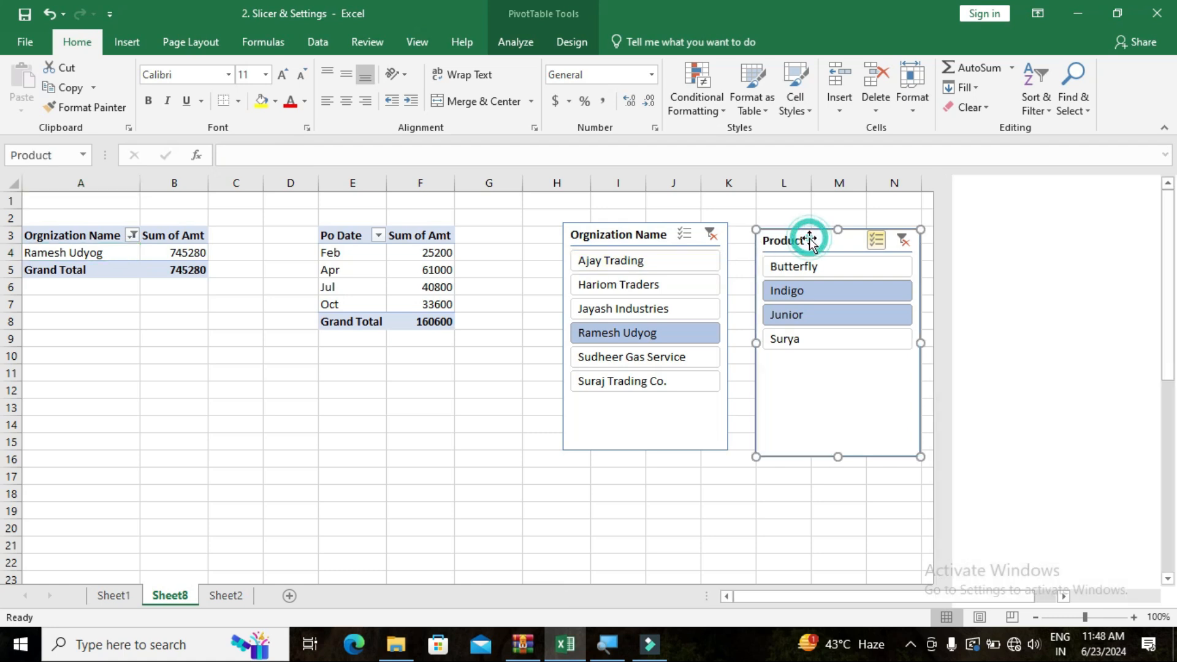
pyautogui.click(810, 271)
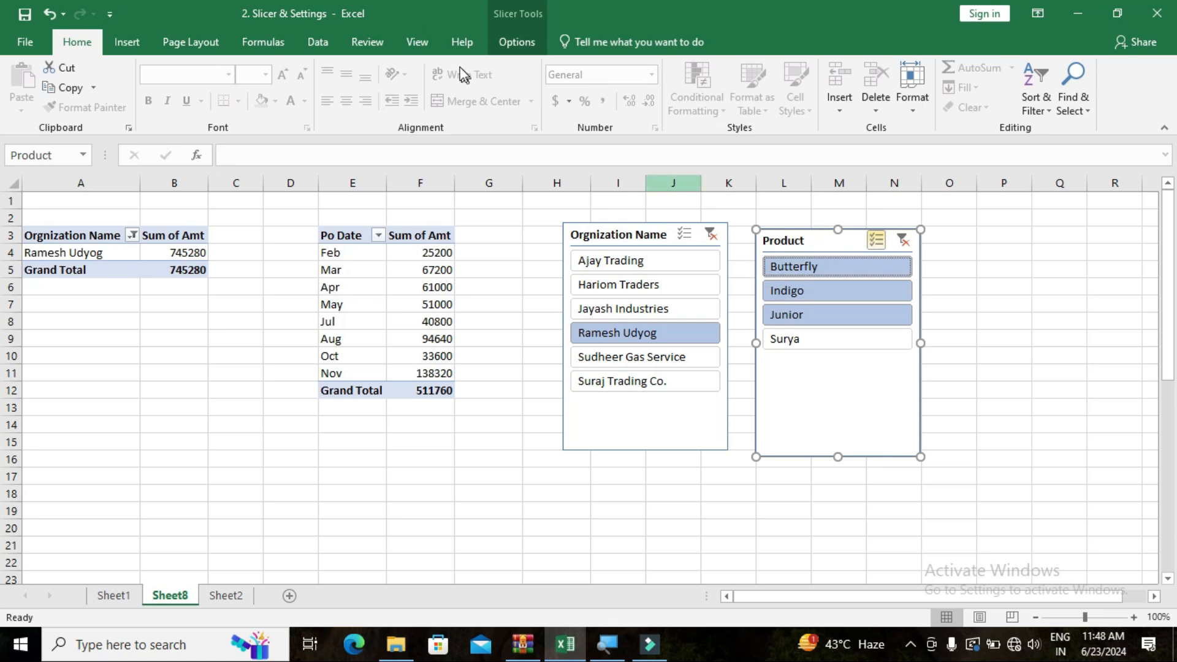
# - Connect the Product slicer to PivotTable12 too, so that it filters both PivotTables
pyautogui.click(513, 41)
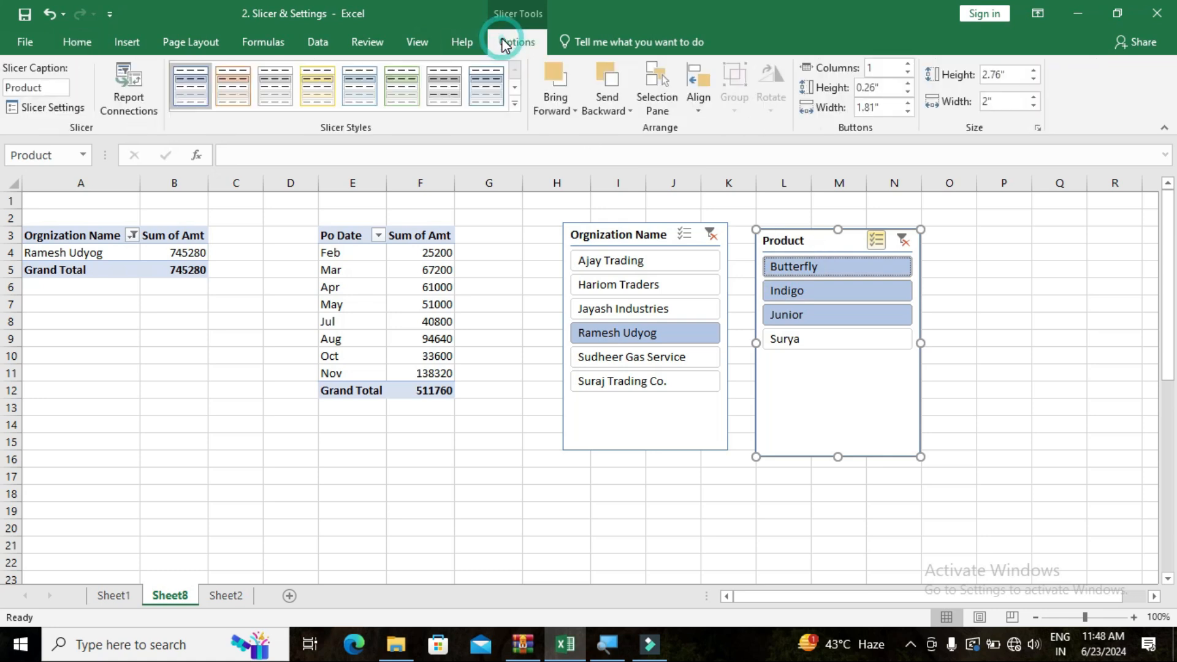
pyautogui.click(130, 95)
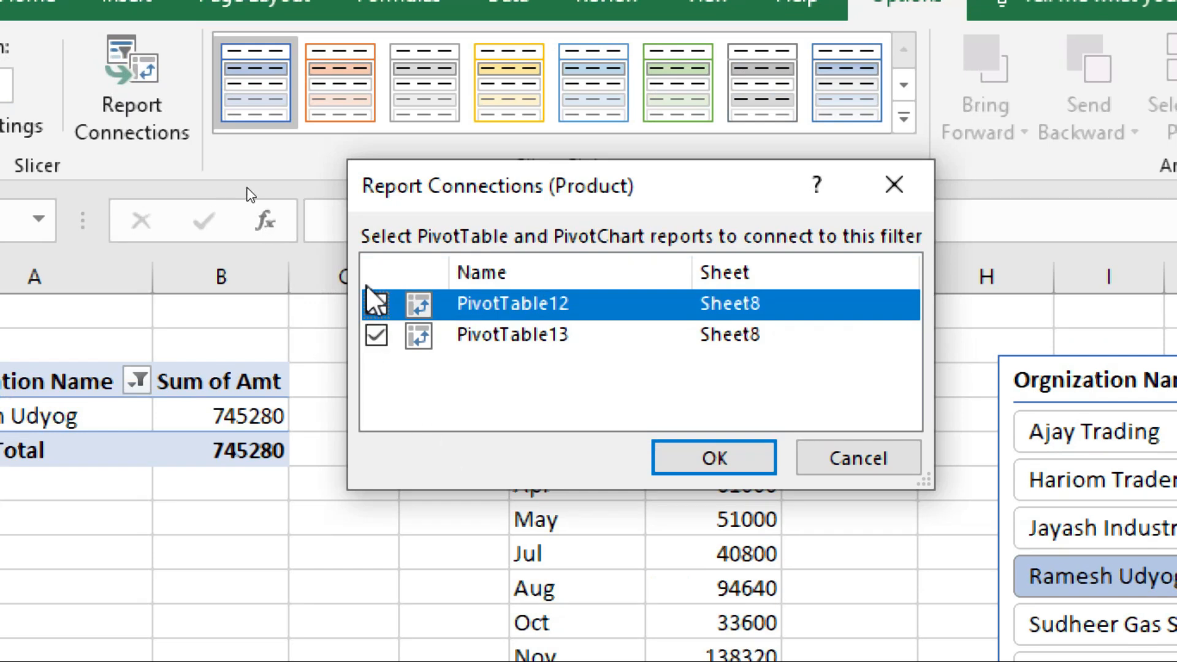
pyautogui.click(376, 304)
pyautogui.click(677, 457)
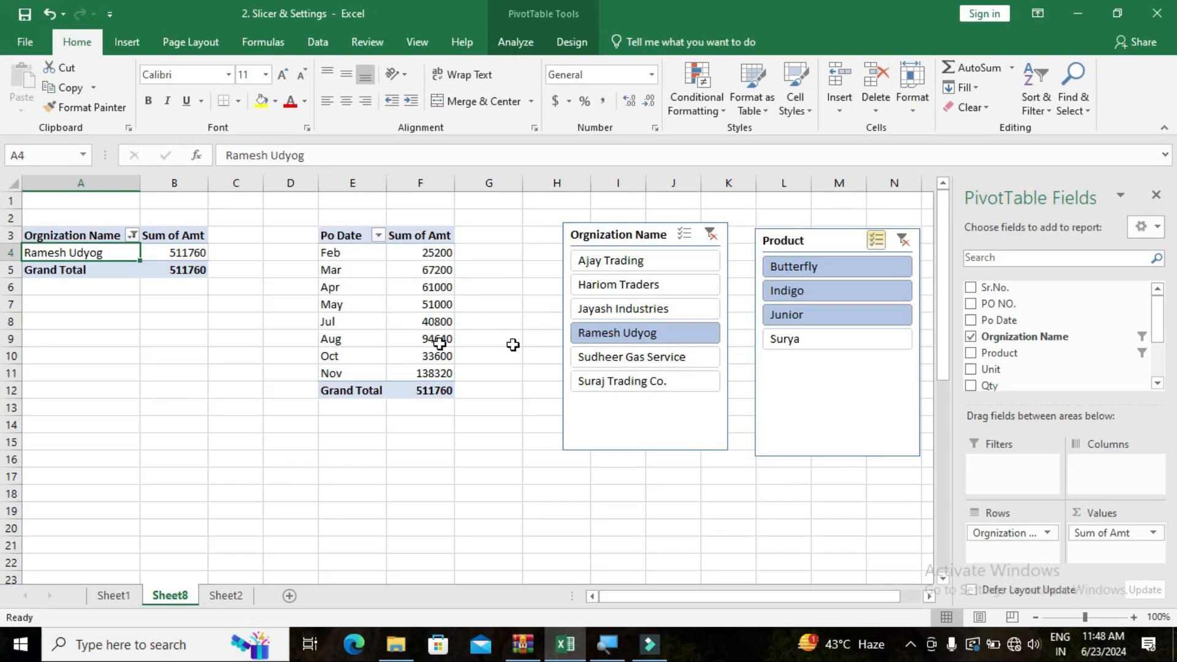
# - Filter both PivotTables to Ajay Trading with only the products Butterfly and Indigo selected
pyautogui.click(640, 264)
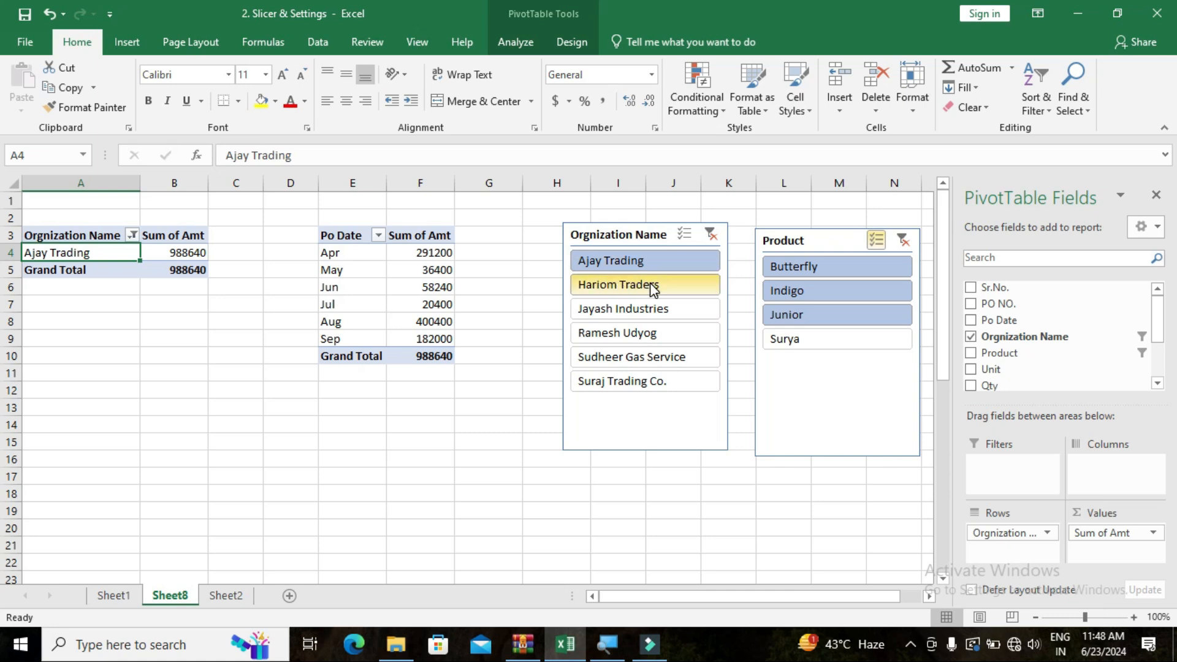
pyautogui.click(803, 274)
pyautogui.click(797, 289)
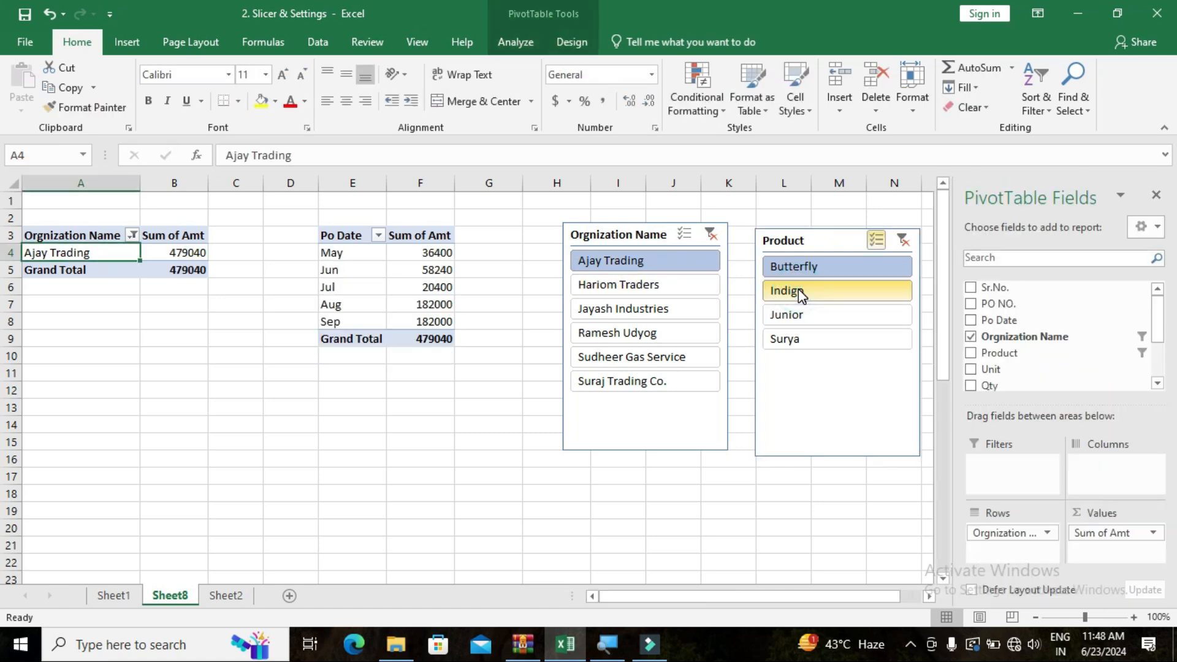
pyautogui.click(800, 405)
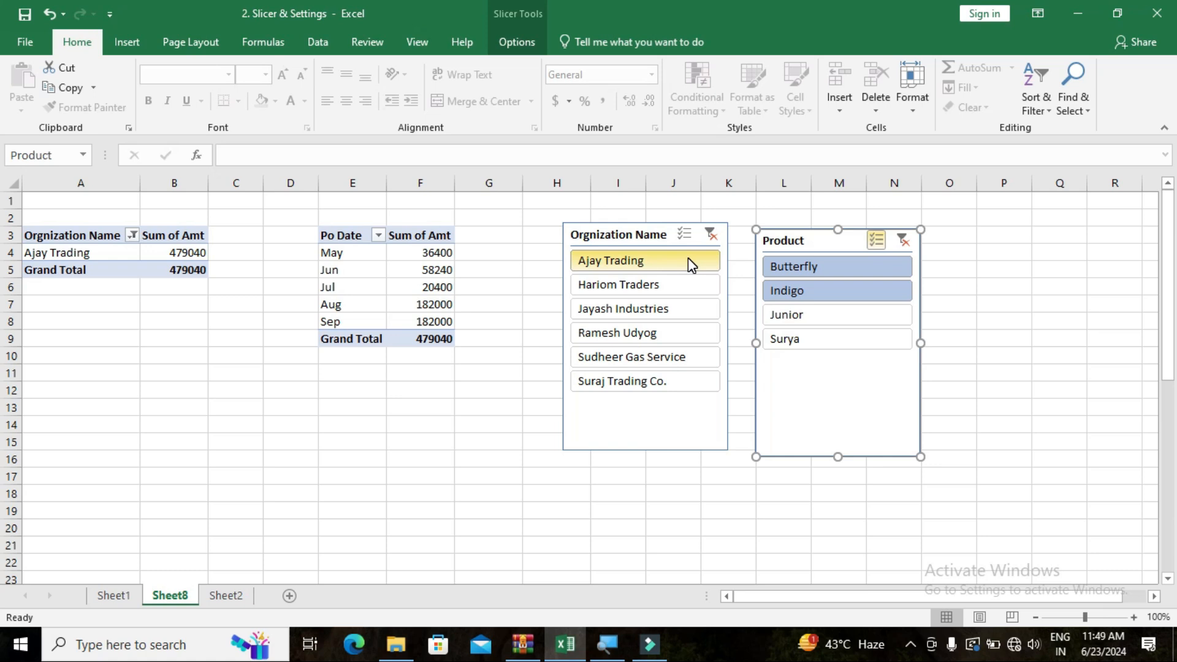
# - Clear the filters of both the Orgnization Name and Product slicers, and select the Orgnization Name slicer
pyautogui.click(702, 243)
pyautogui.click(903, 242)
pyautogui.click(611, 232)
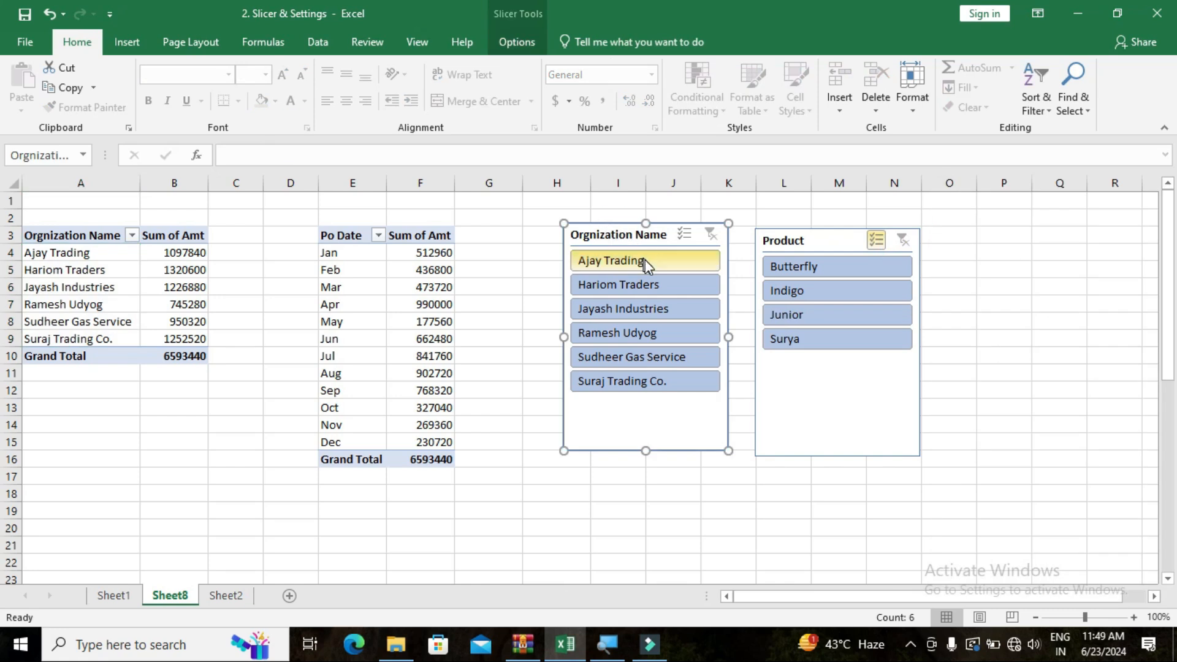
pyautogui.click(509, 43)
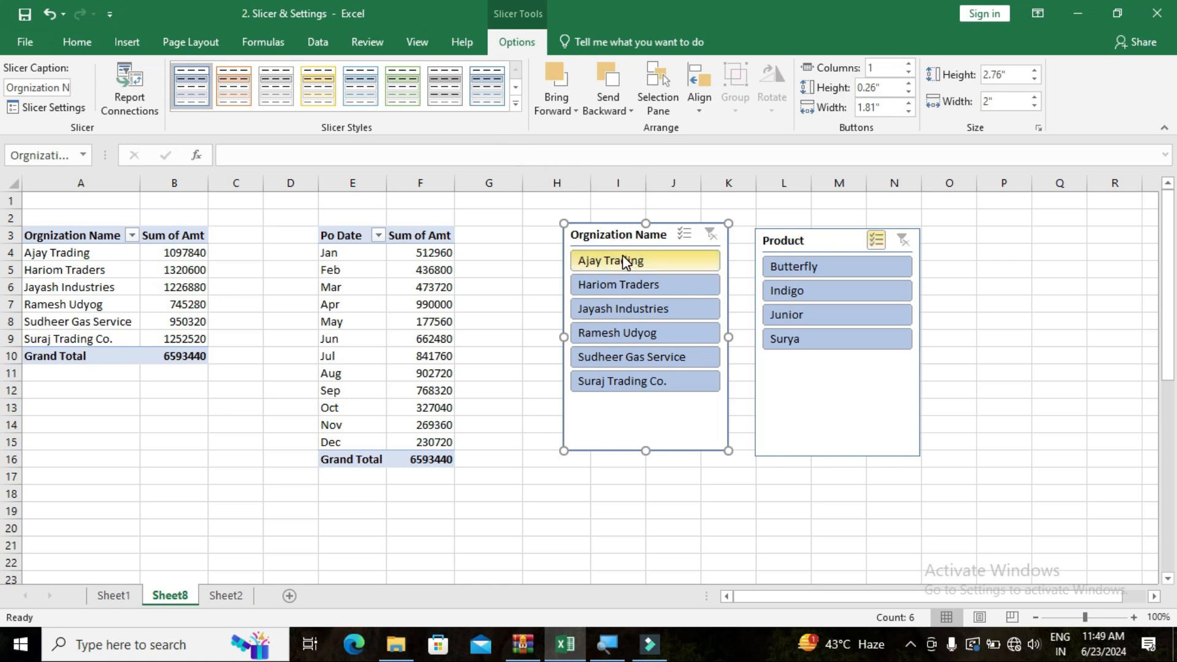
# - Draw a large rounded rectangle over the Product slicer and shift it so the slicer is only partly covered
pyautogui.click(126, 43)
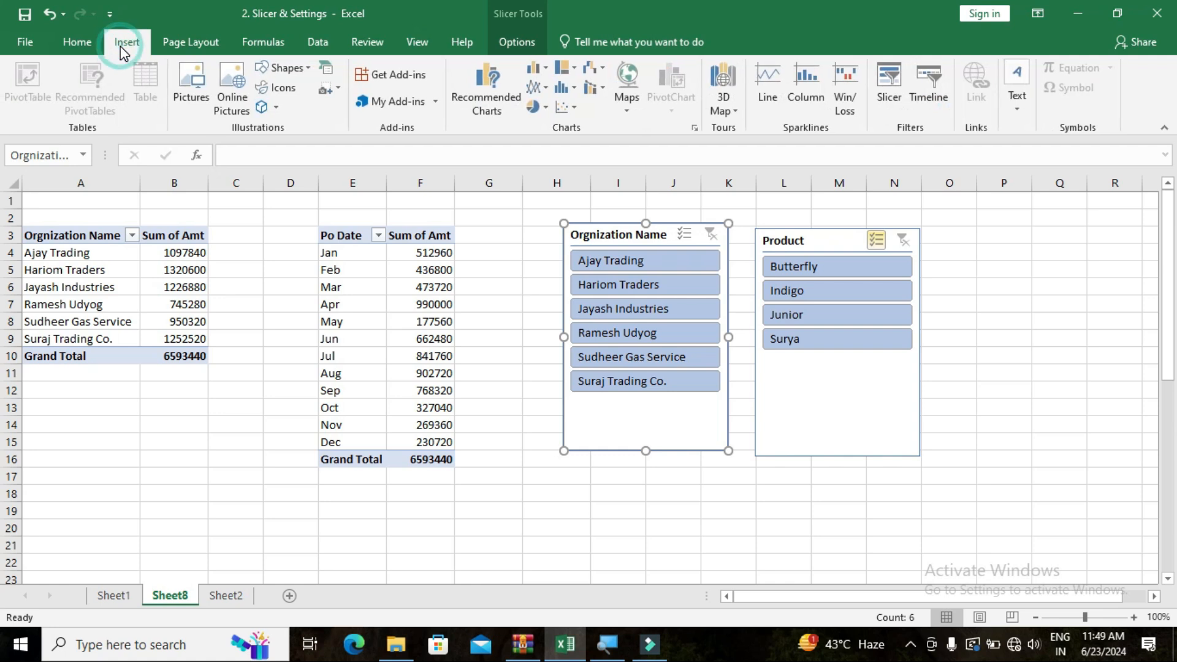
pyautogui.click(301, 72)
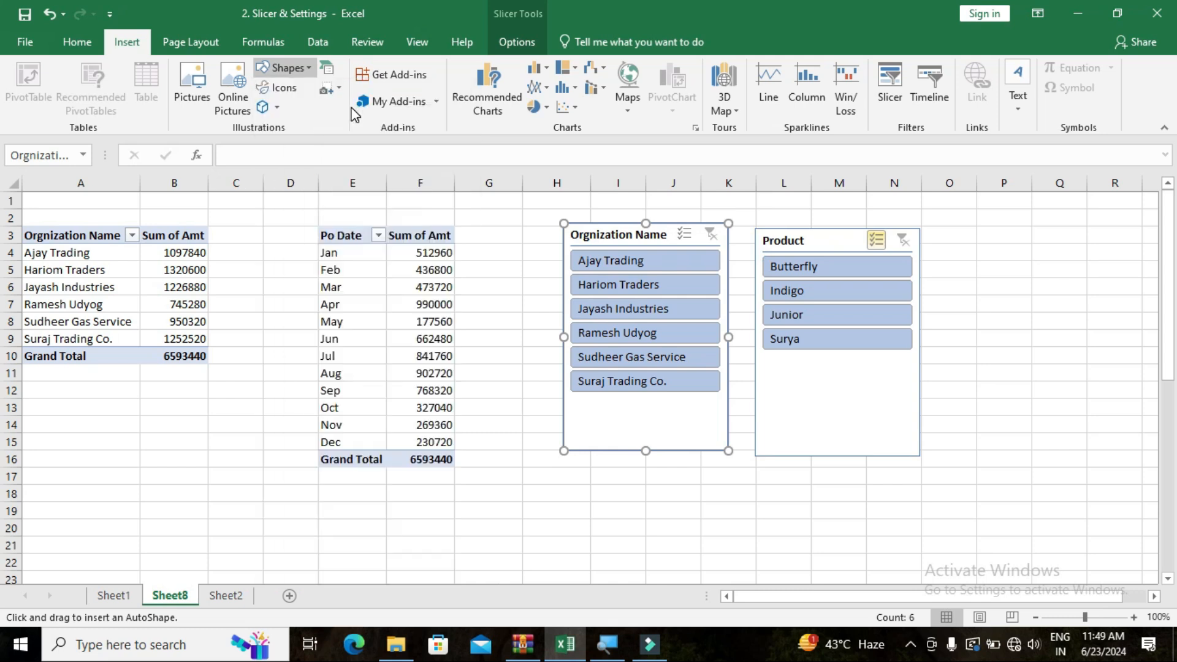
pyautogui.press('Escape')
pyautogui.click(301, 69)
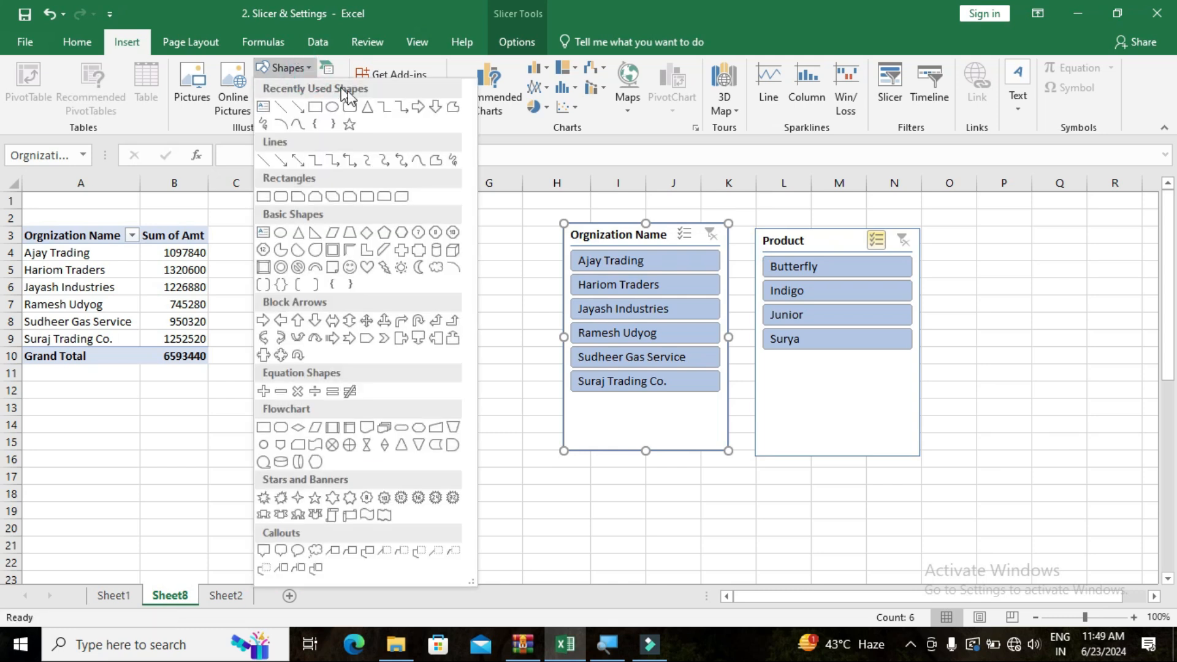
pyautogui.click(359, 108)
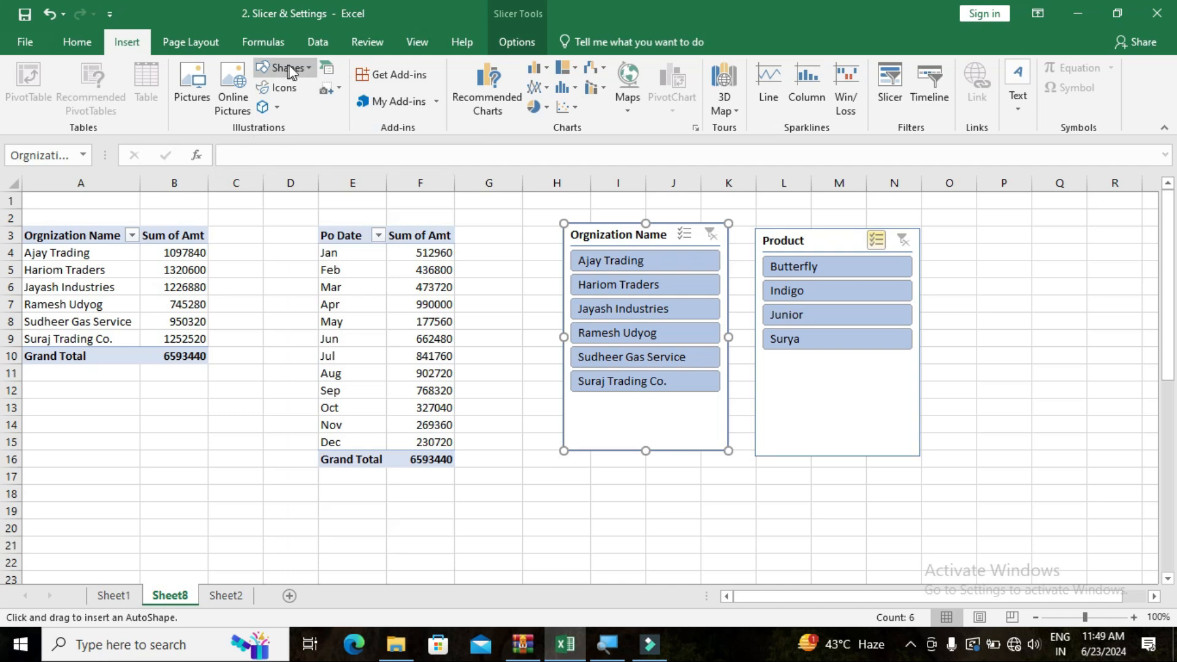
pyautogui.click(299, 69)
pyautogui.click(344, 108)
pyautogui.moveTo(748, 215); pyautogui.dragTo(979, 573)
pyautogui.moveTo(865, 574); pyautogui.dragTo(830, 461)
pyautogui.moveTo(800, 260); pyautogui.dragTo(771, 240)
# - Bring the Product slicer forward over the rounded rectangle and move the slicer onto the middle of the shape
pyautogui.click(770, 239)
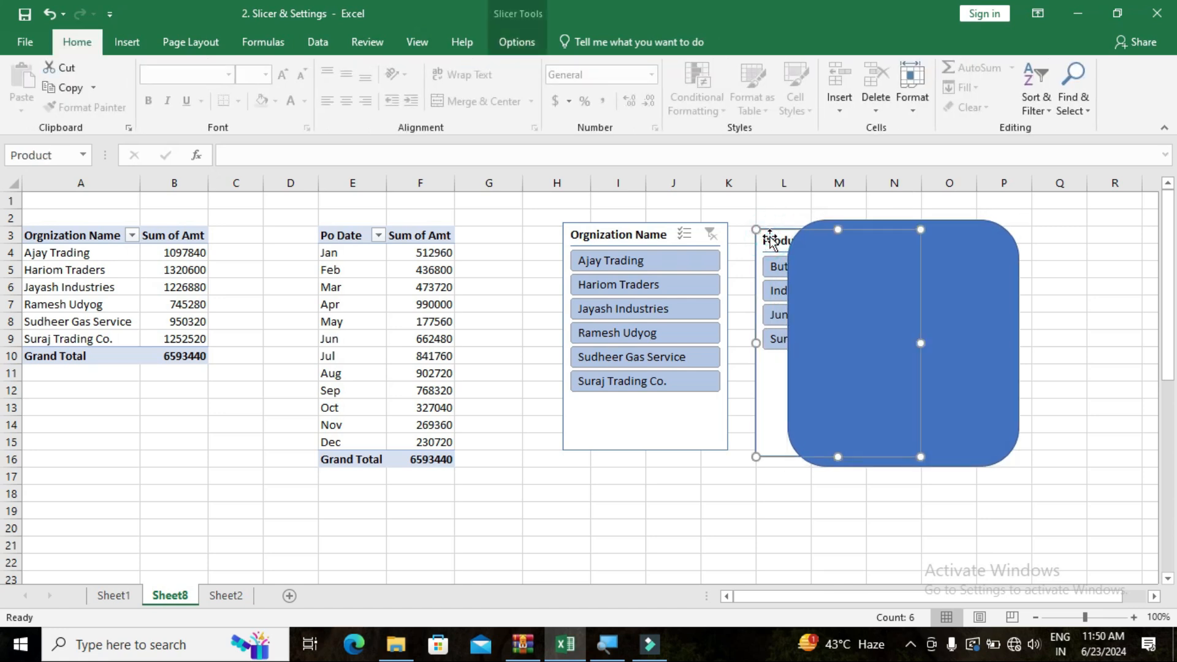
pyautogui.click(520, 40)
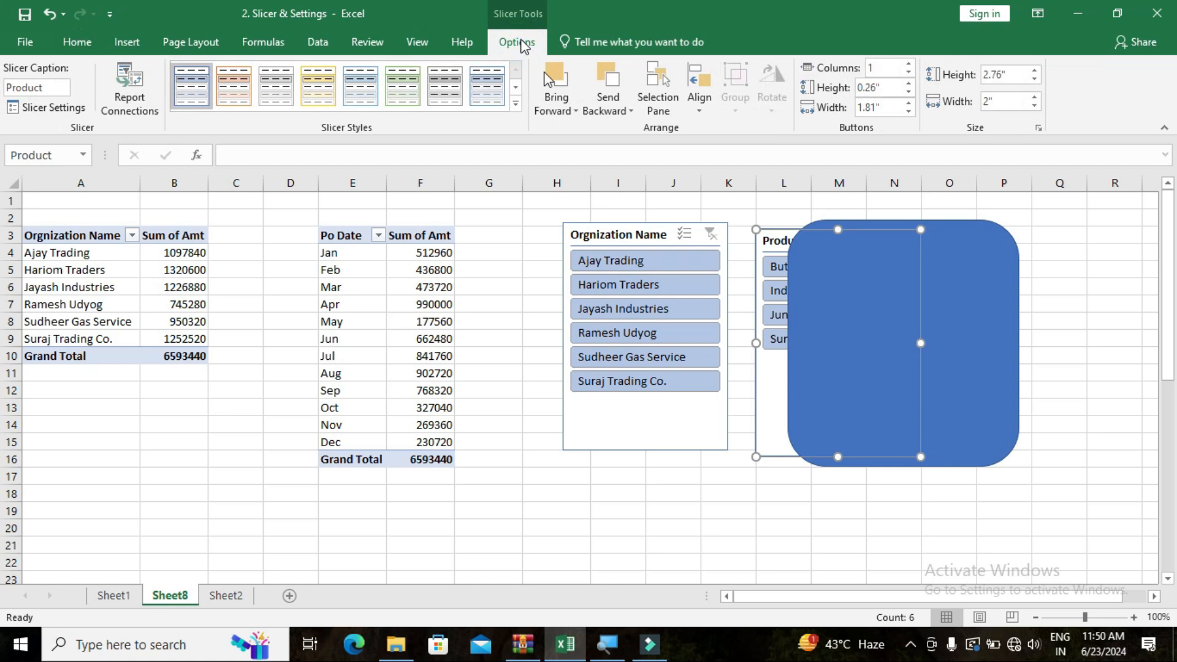
pyautogui.click(561, 114)
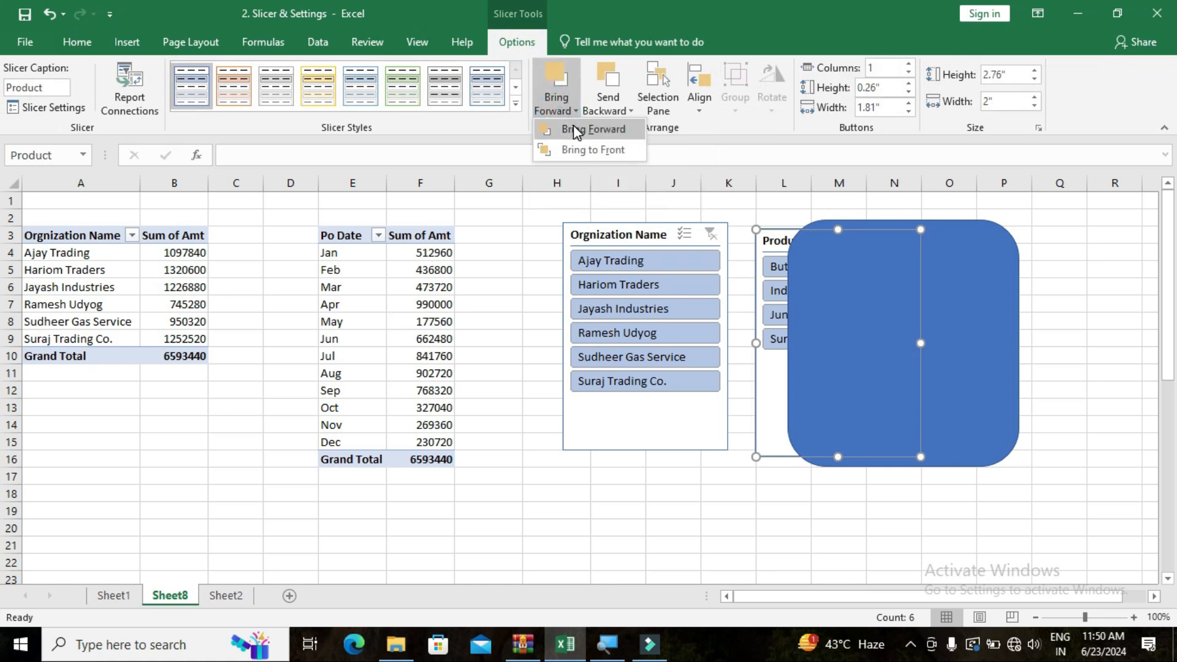
pyautogui.click(573, 128)
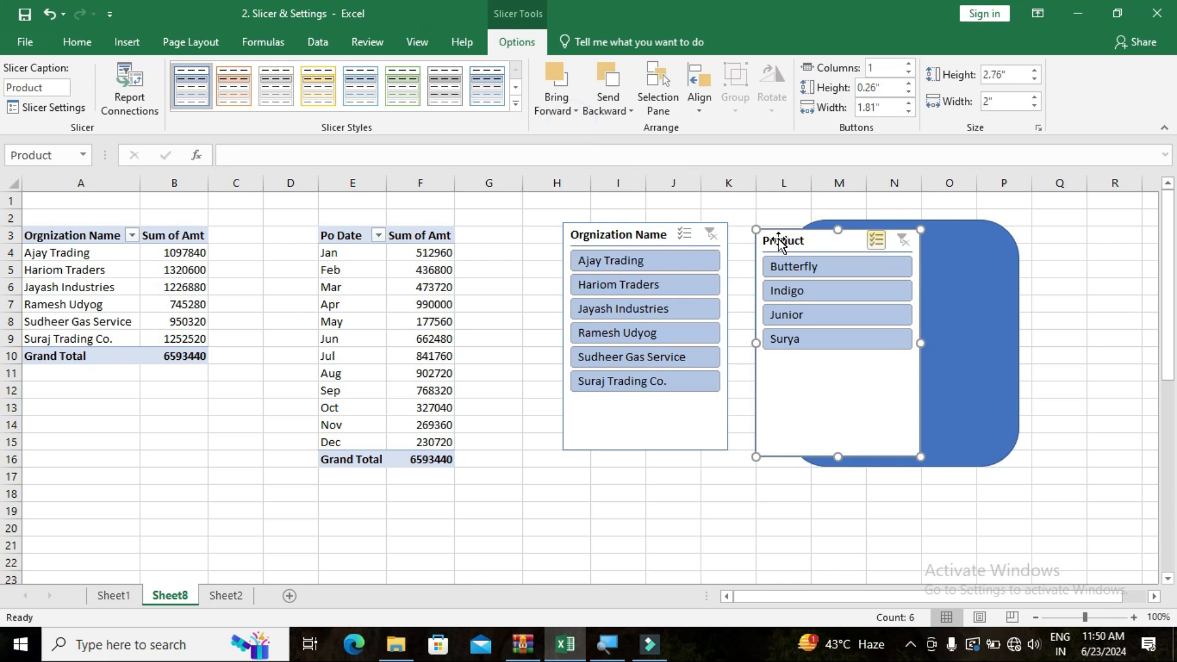
pyautogui.moveTo(808, 255); pyautogui.dragTo(849, 240)
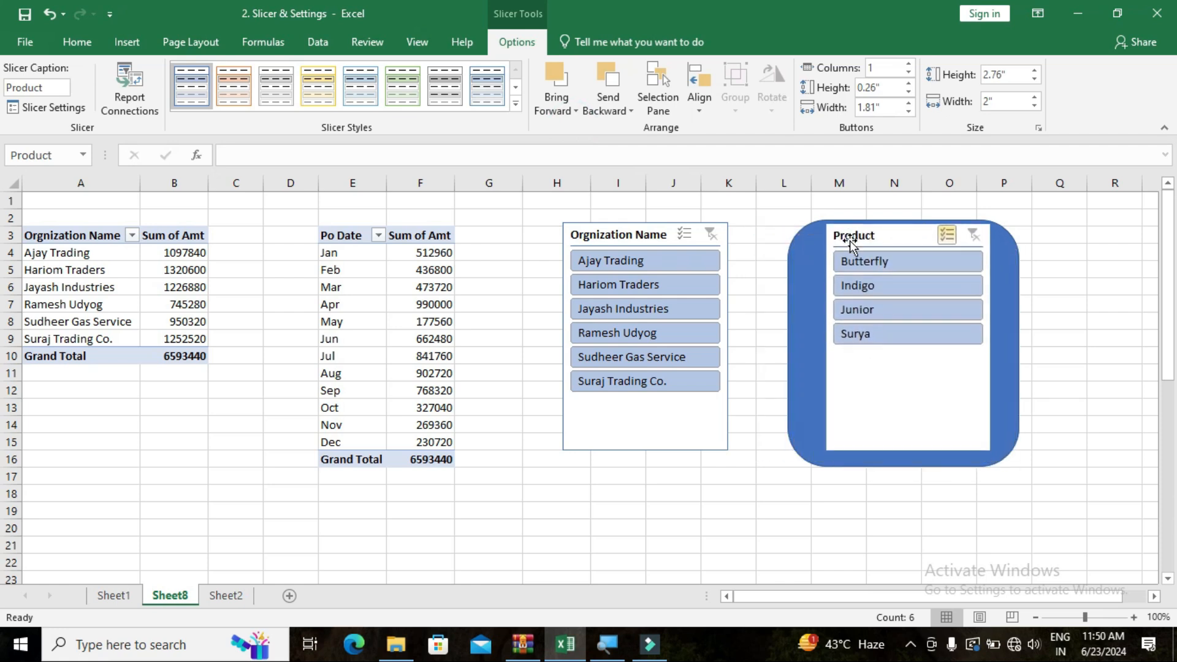
# - Send the Product slicer to the back behind the rounded rectangle, and briefly show the Selection pane
pyautogui.click(624, 110)
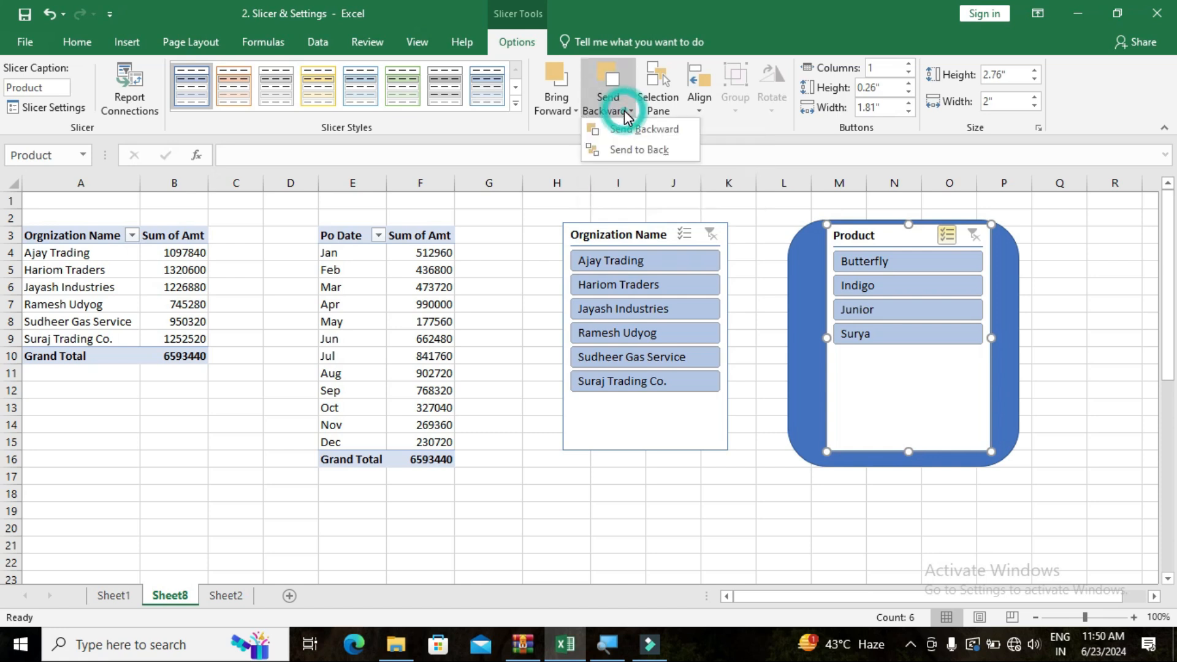
pyautogui.click(641, 148)
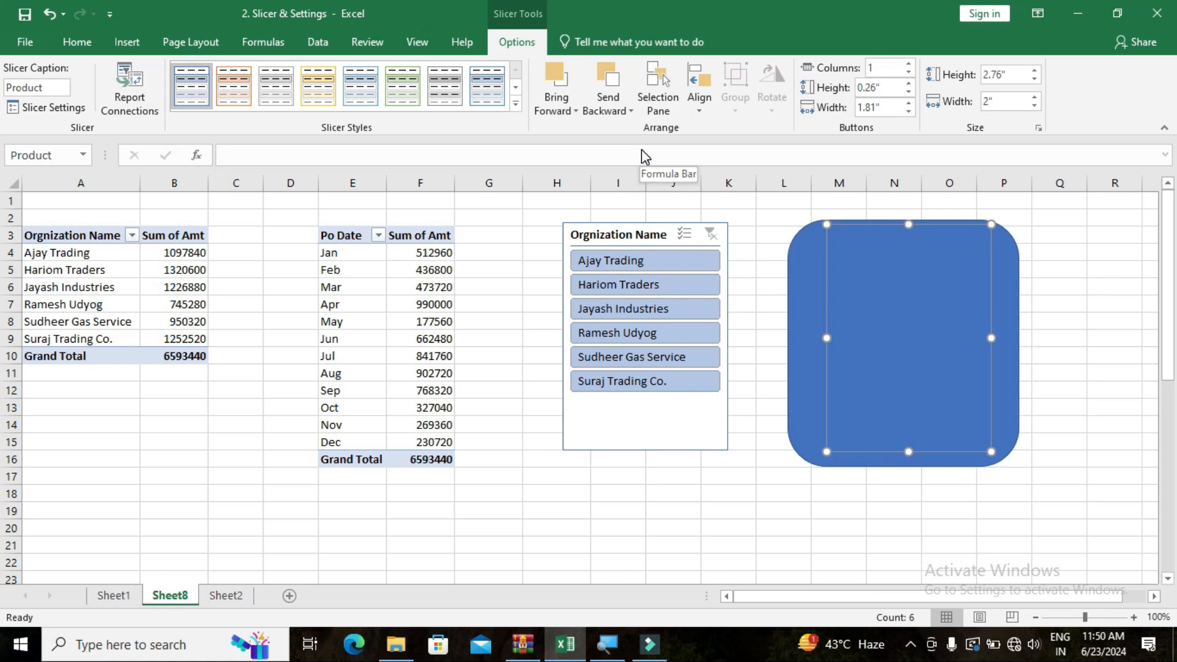
pyautogui.click(673, 101)
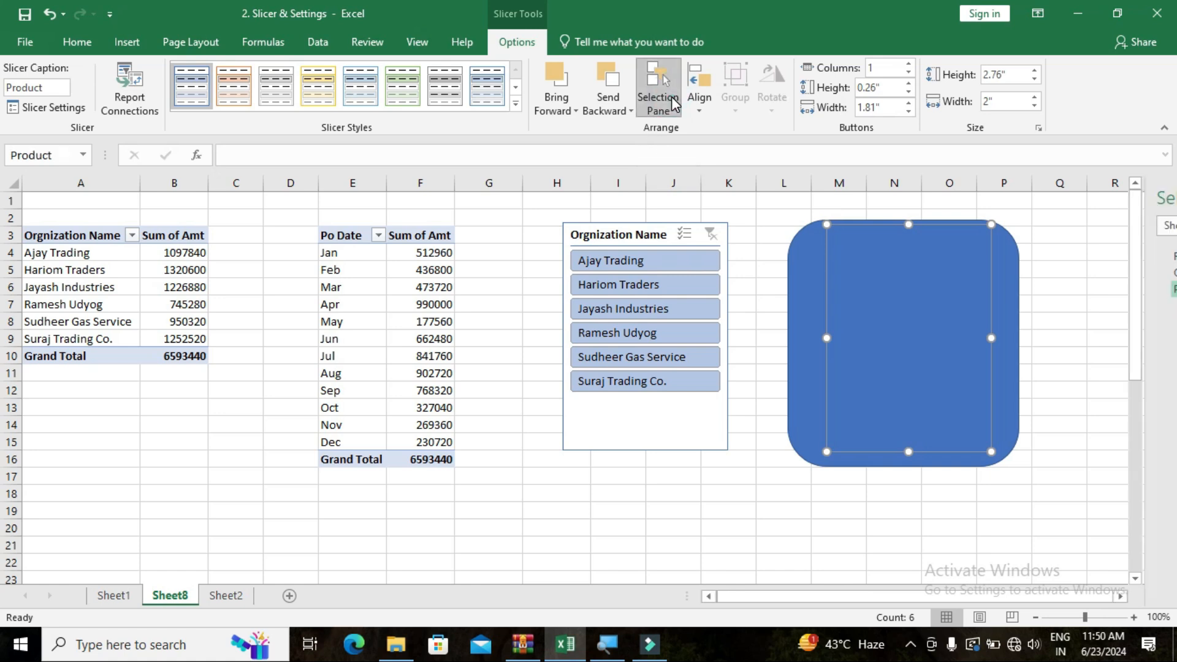
pyautogui.click(672, 97)
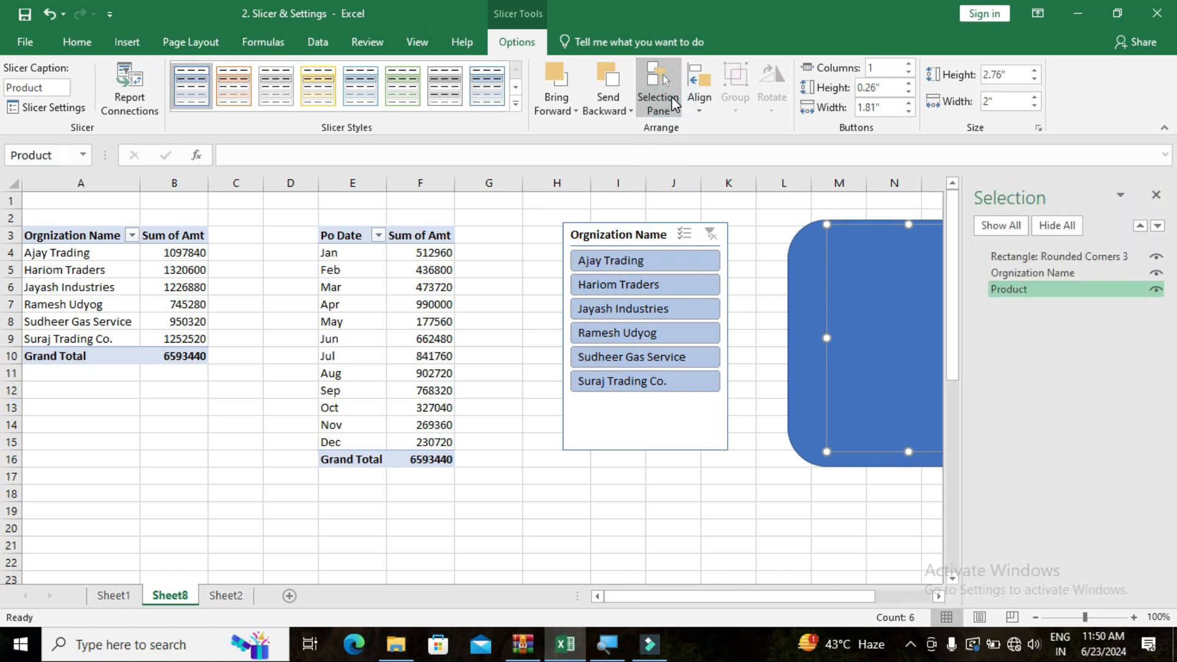
# - Move the rounded rectangle aside to expose the Product slicer's edge, and bring the slicer to the front
pyautogui.click(810, 276)
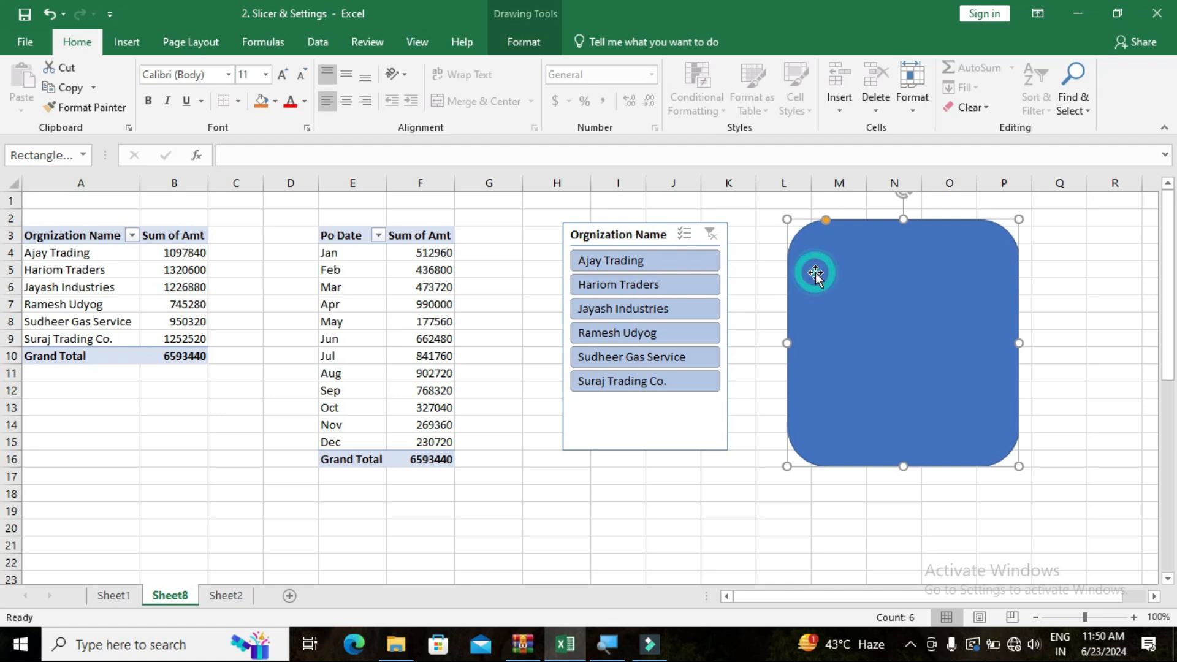
pyautogui.moveTo(820, 255); pyautogui.dragTo(876, 260)
pyautogui.click(837, 251)
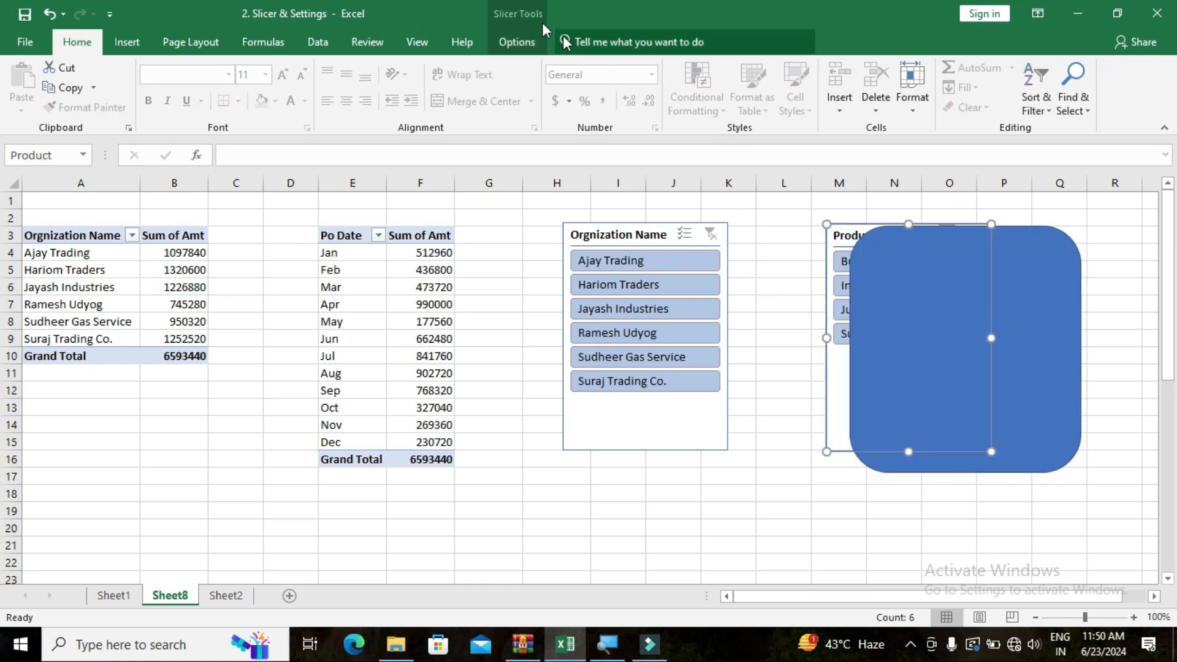
pyautogui.click(522, 37)
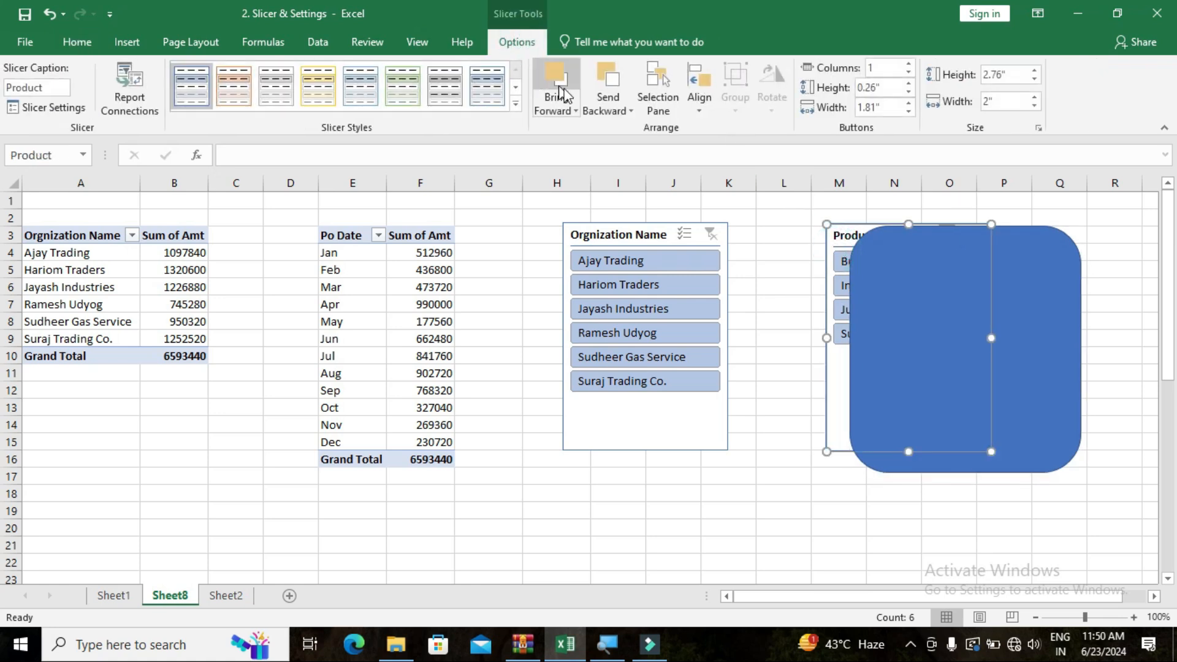
pyautogui.click(556, 107)
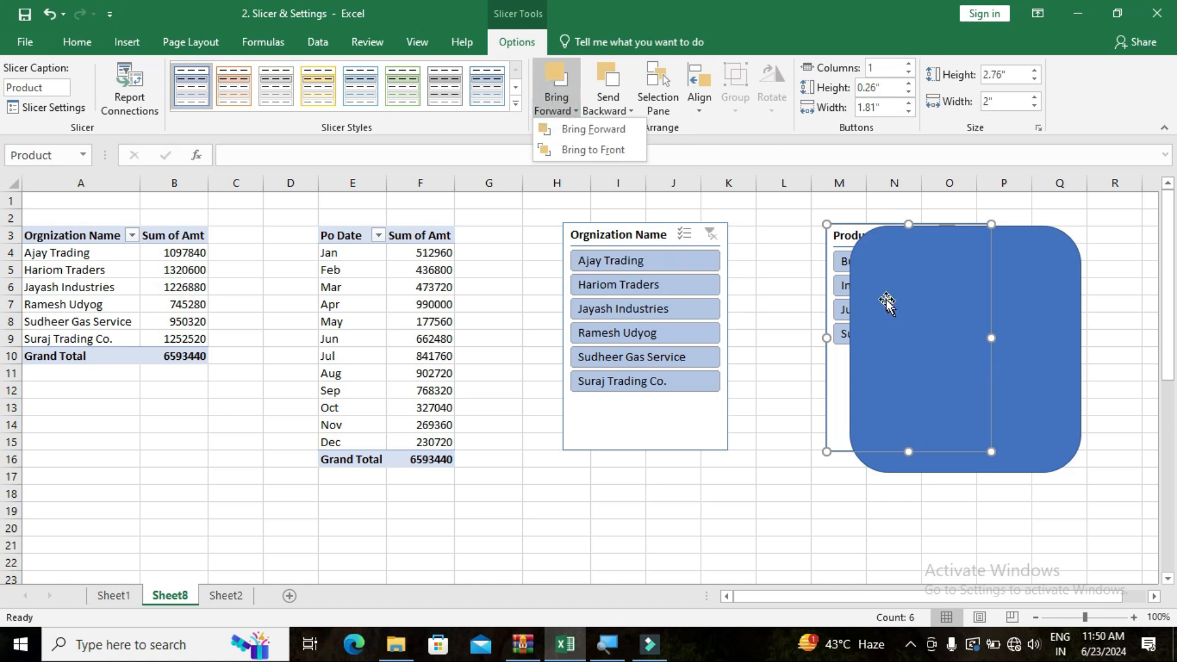
pyautogui.click(592, 149)
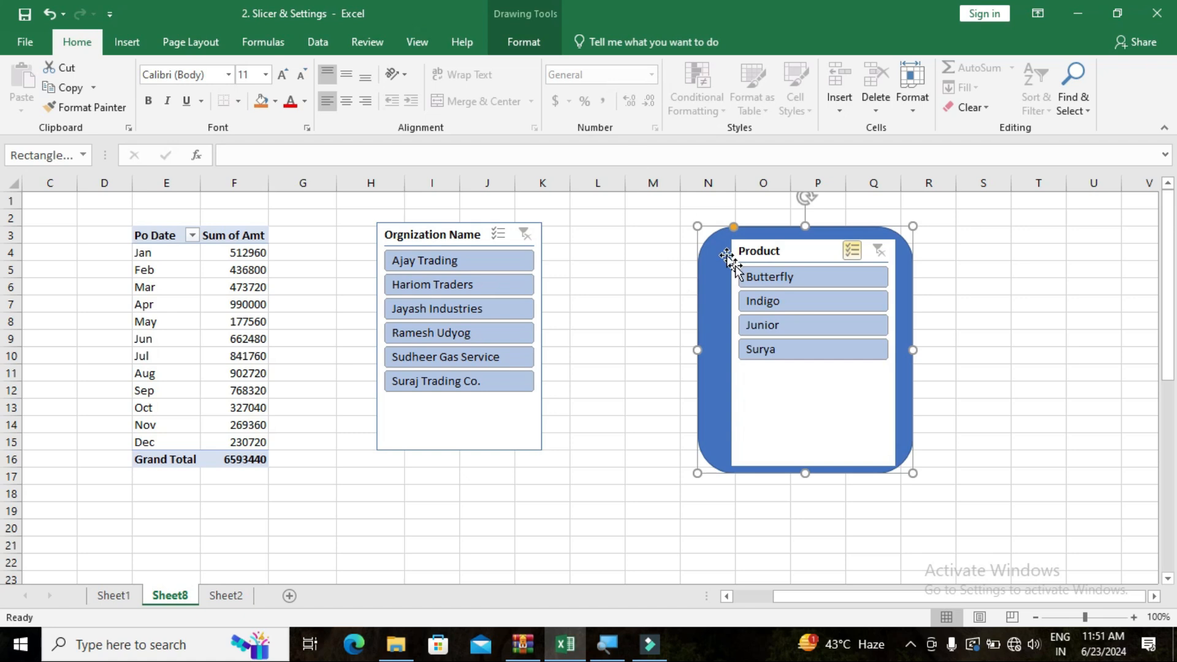
# - Group the Product slicer with the rounded rectangle and move the group closer to the Orgnization Name slicer
pyautogui.click(775, 252)
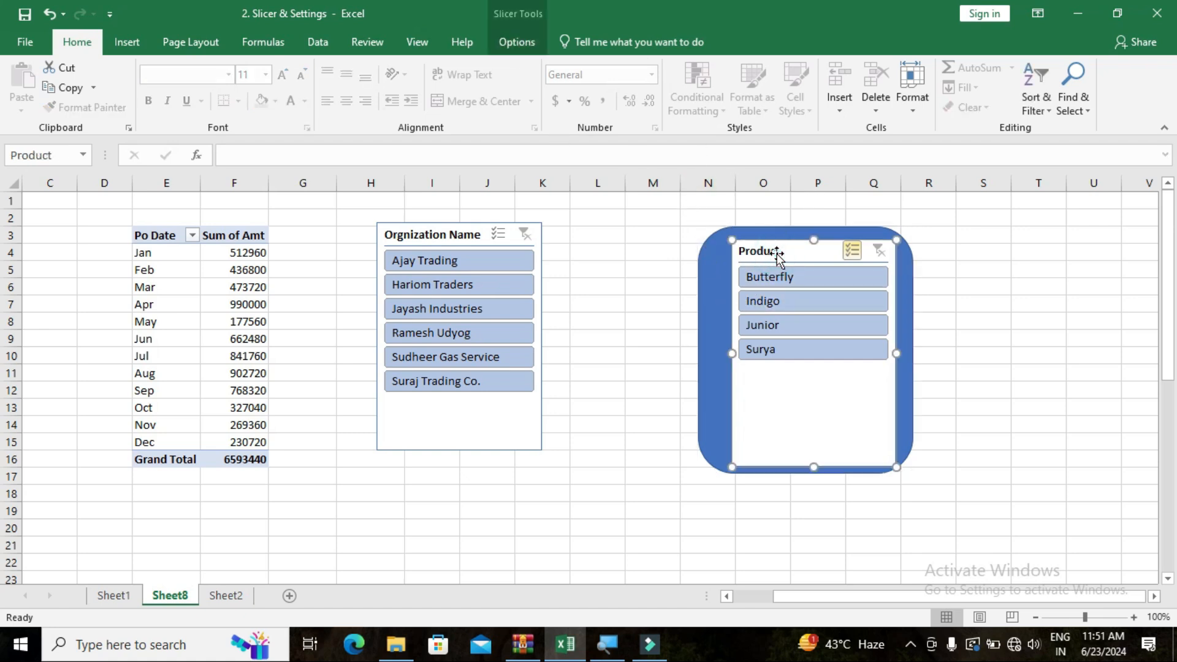
pyautogui.keyDown('ctrl'); pyautogui.click(716, 256); pyautogui.keyUp('ctrl')
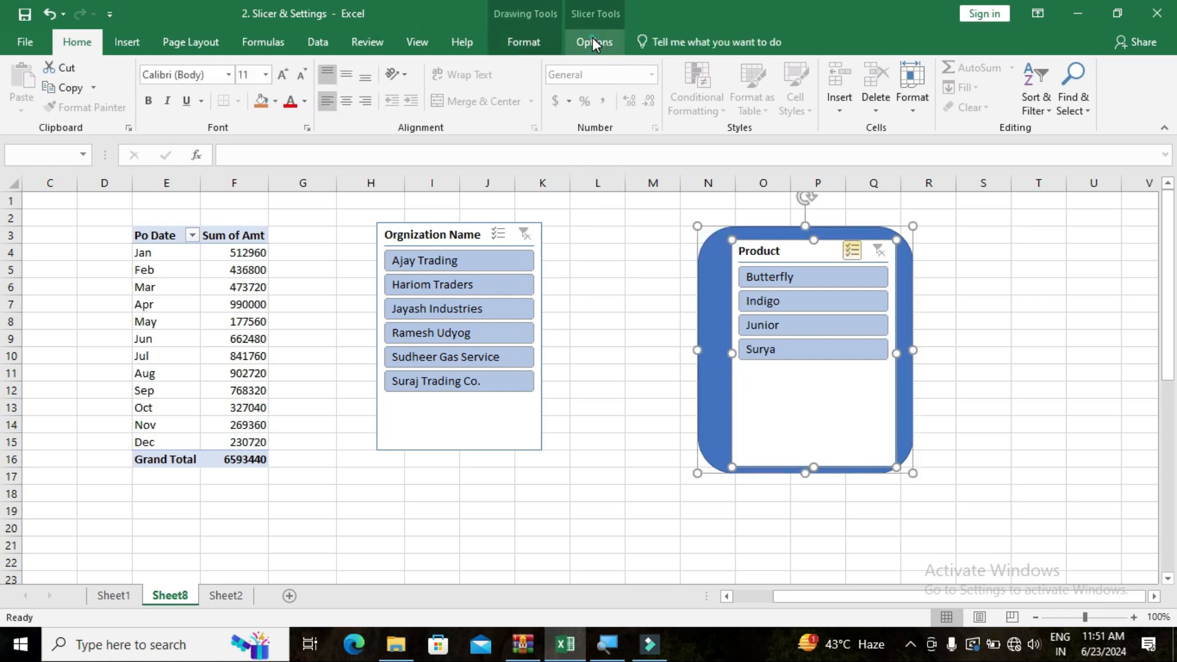
pyautogui.click(594, 41)
pyautogui.click(735, 108)
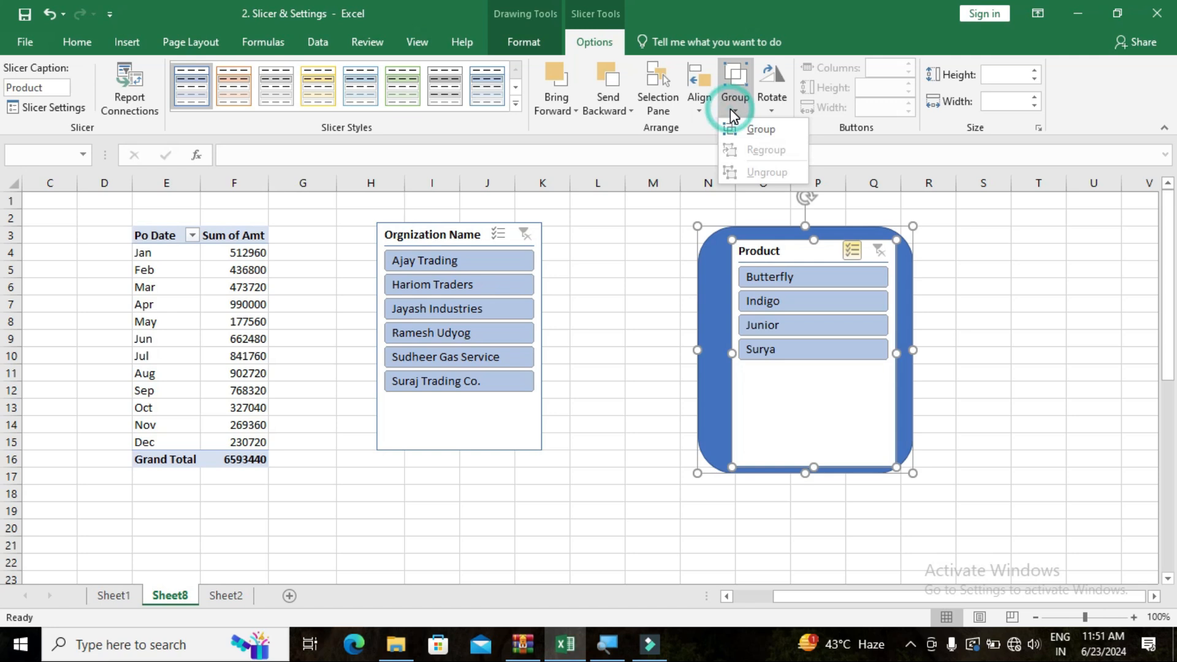
pyautogui.click(759, 129)
pyautogui.moveTo(716, 254); pyautogui.dragTo(659, 256)
pyautogui.click(690, 239)
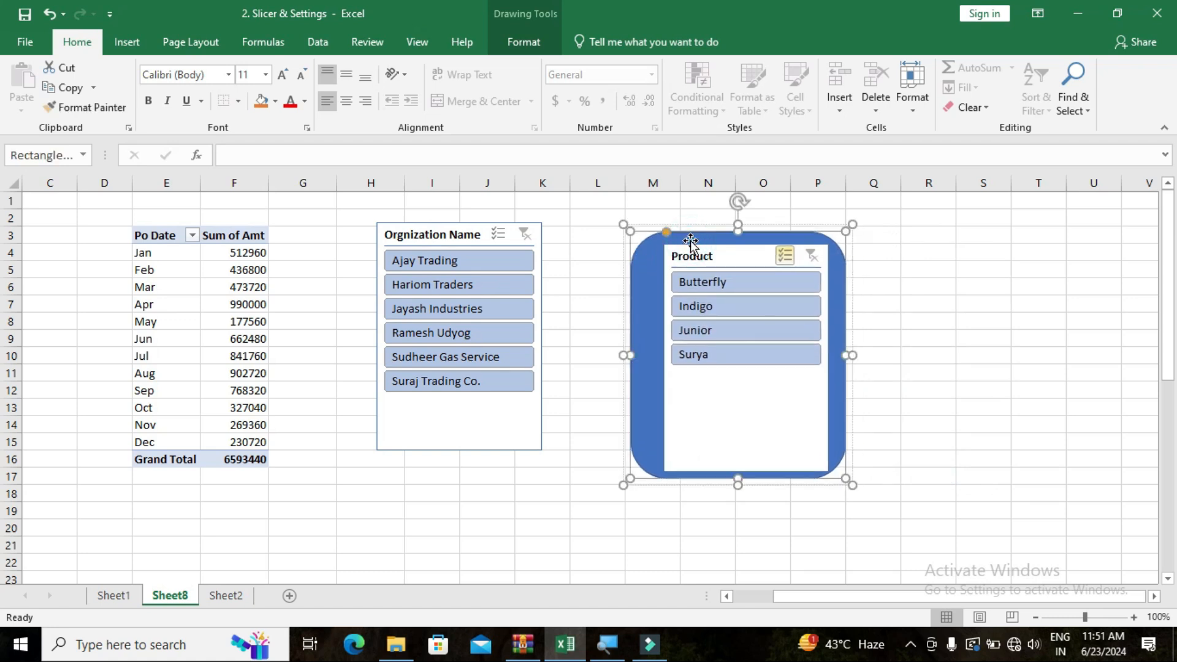
# - Ungroup the Product slicer and the rounded rectangle
pyautogui.click(677, 255)
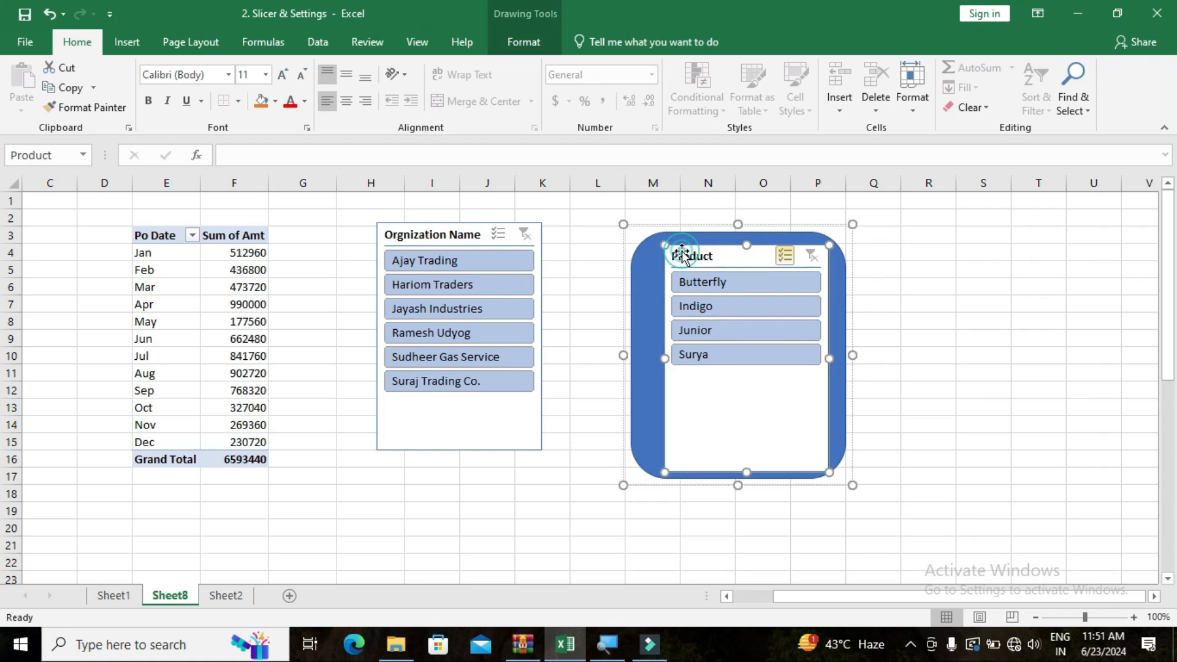
pyautogui.click(506, 43)
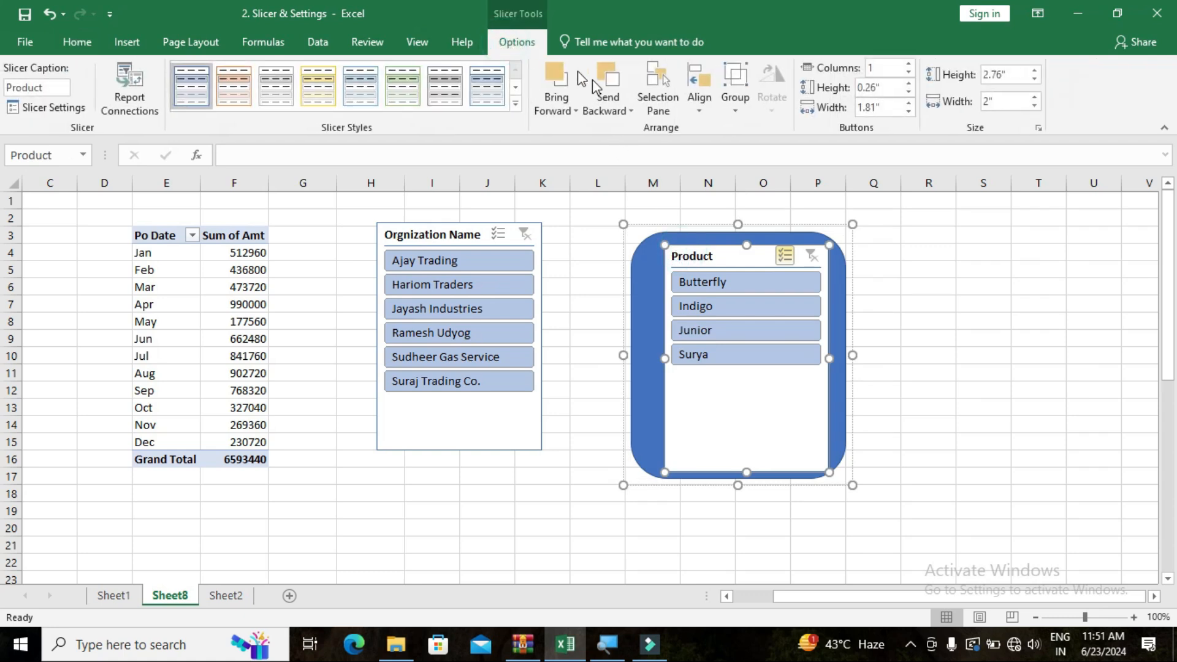
pyautogui.click(729, 113)
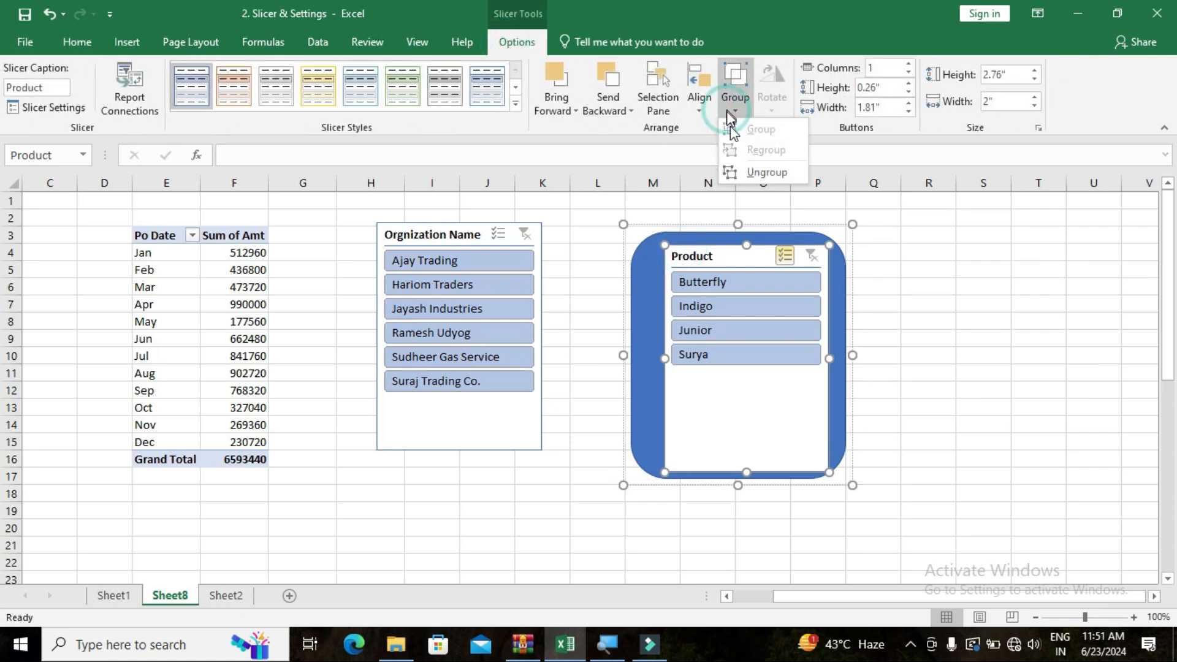
pyautogui.click(760, 172)
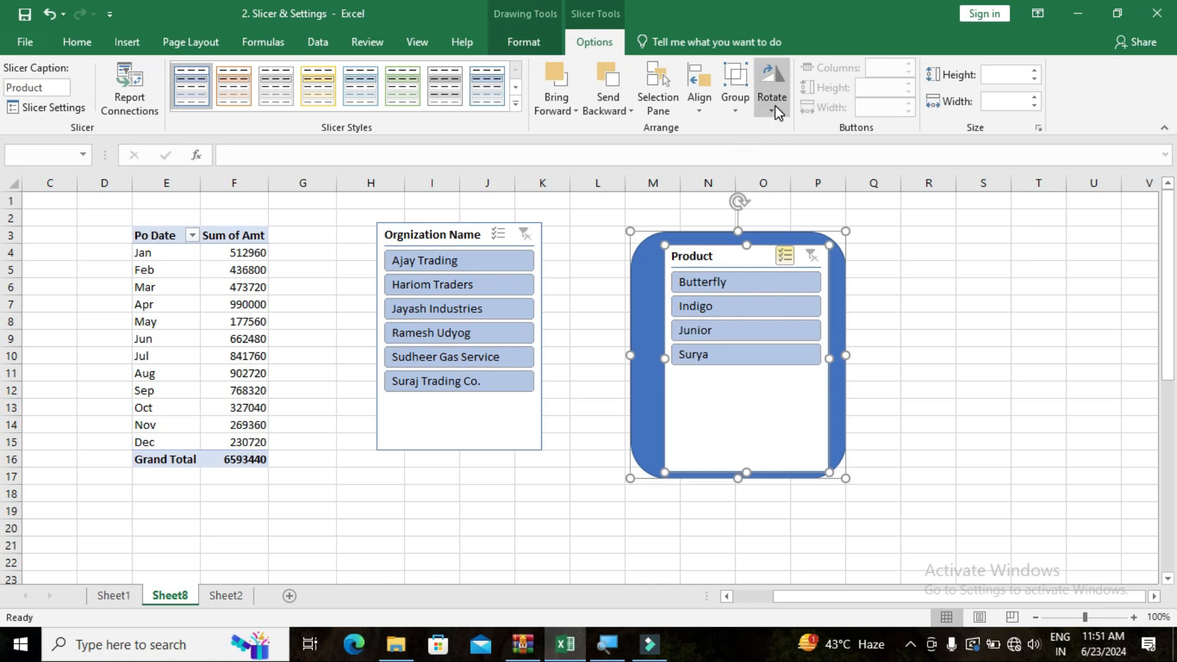
# - Rotate the rounded rectangle behind the Product slicer right 90° and back left 90°
pyautogui.click(775, 104)
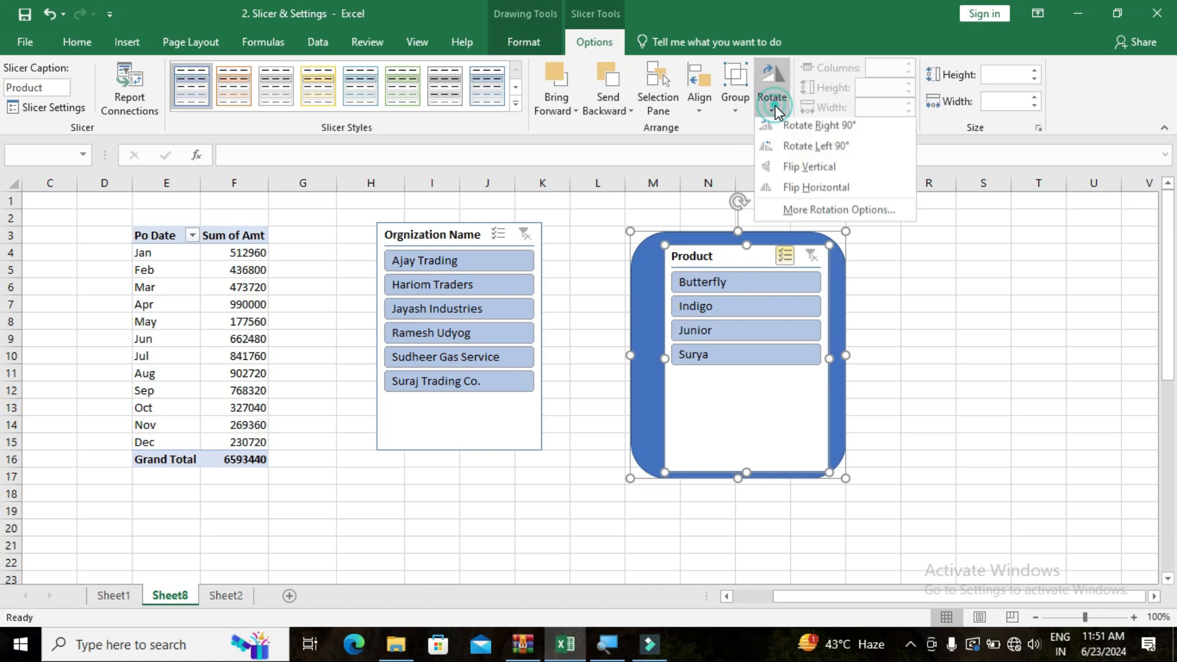
pyautogui.click(780, 124)
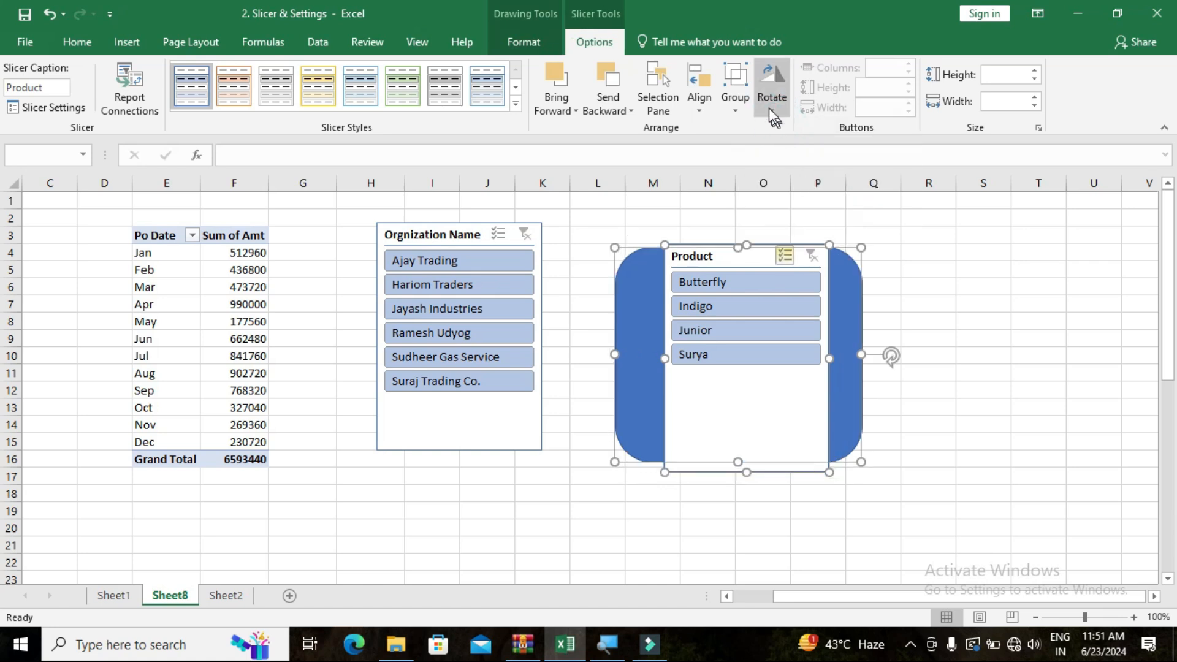
pyautogui.click(770, 106)
pyautogui.click(795, 154)
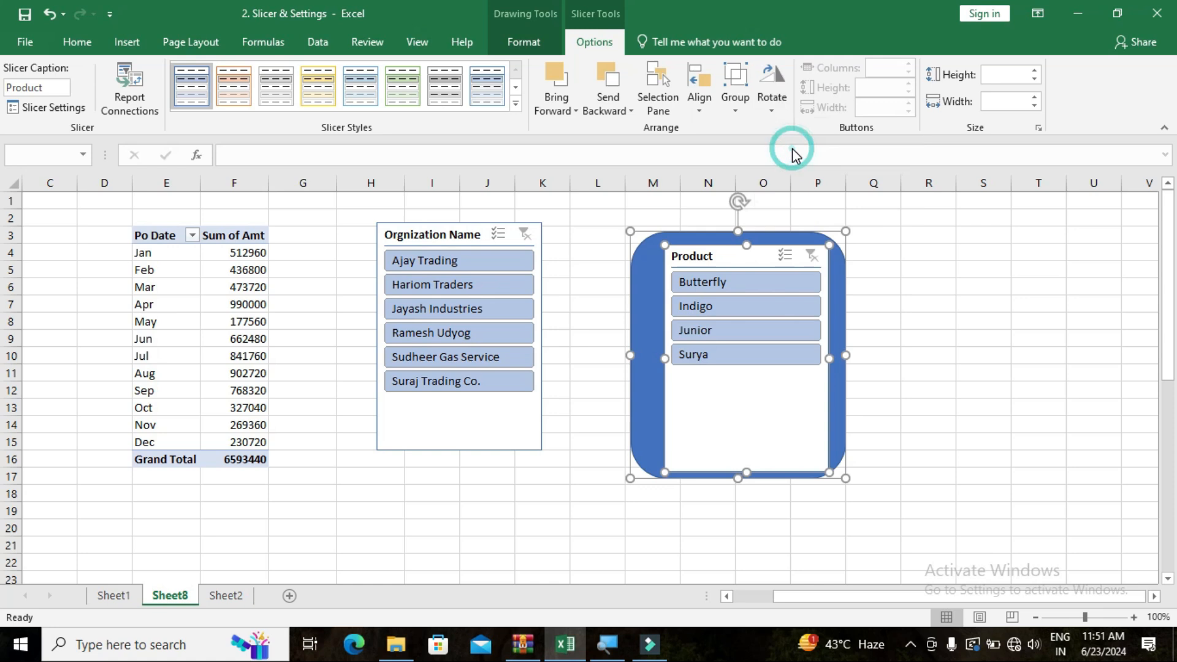
# - Flip the rounded rectangle behind the Product slicer vertically and open the rotation options again
pyautogui.click(774, 108)
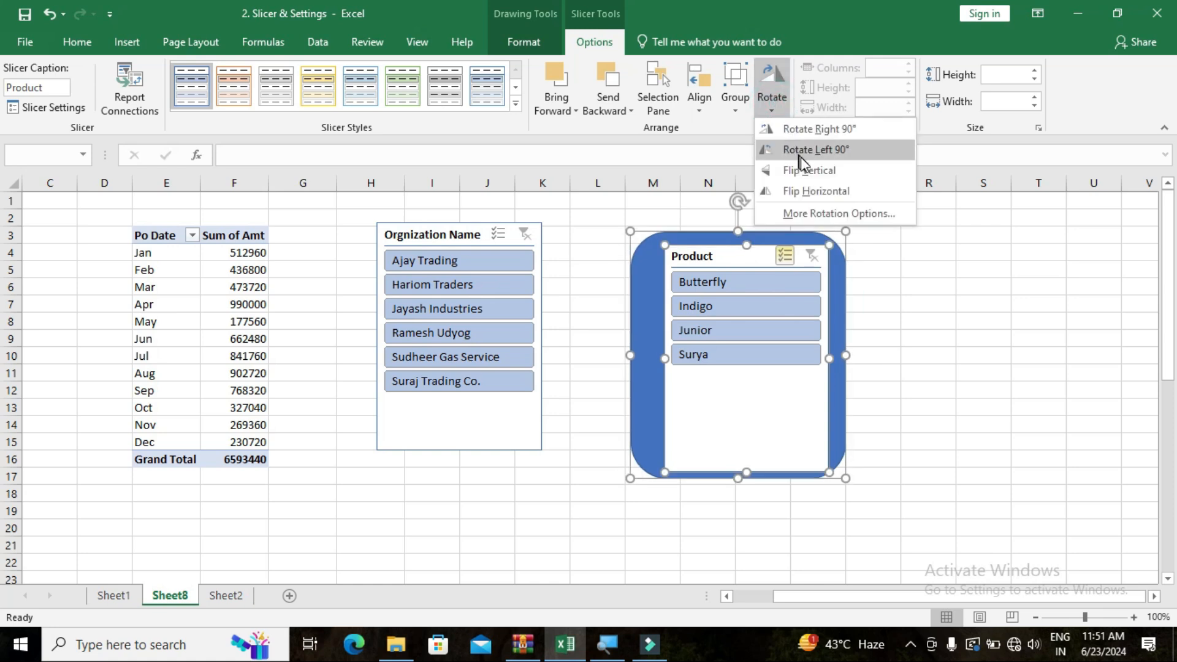
pyautogui.click(797, 169)
pyautogui.click(769, 106)
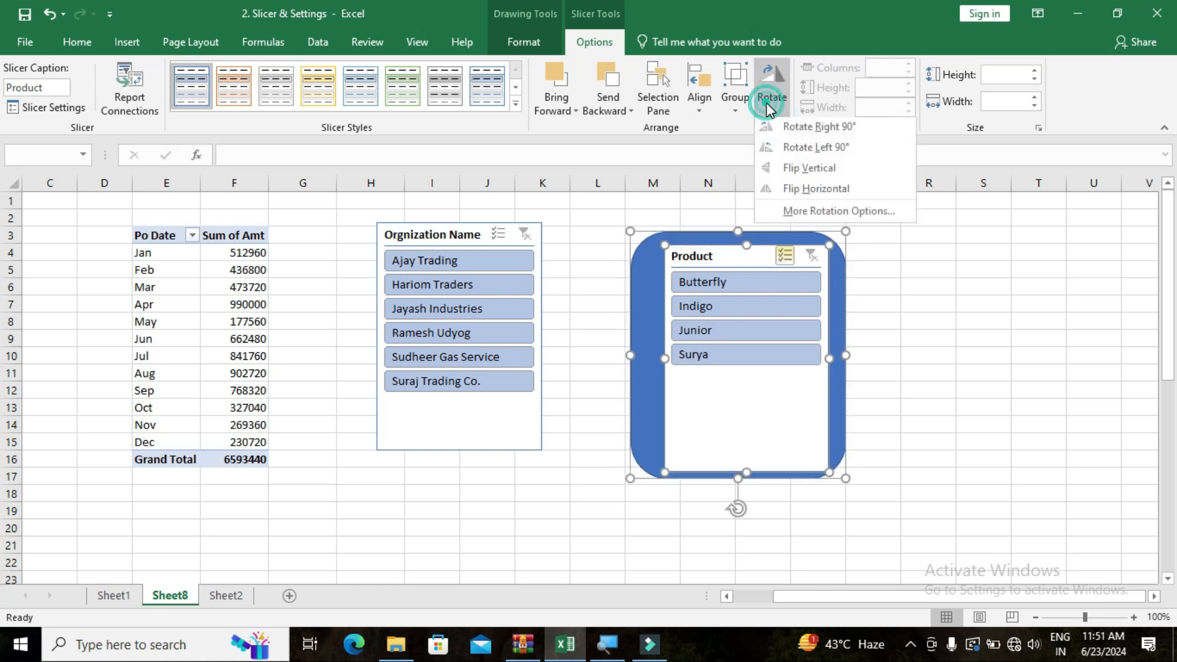
pyautogui.click(771, 107)
pyautogui.click(772, 110)
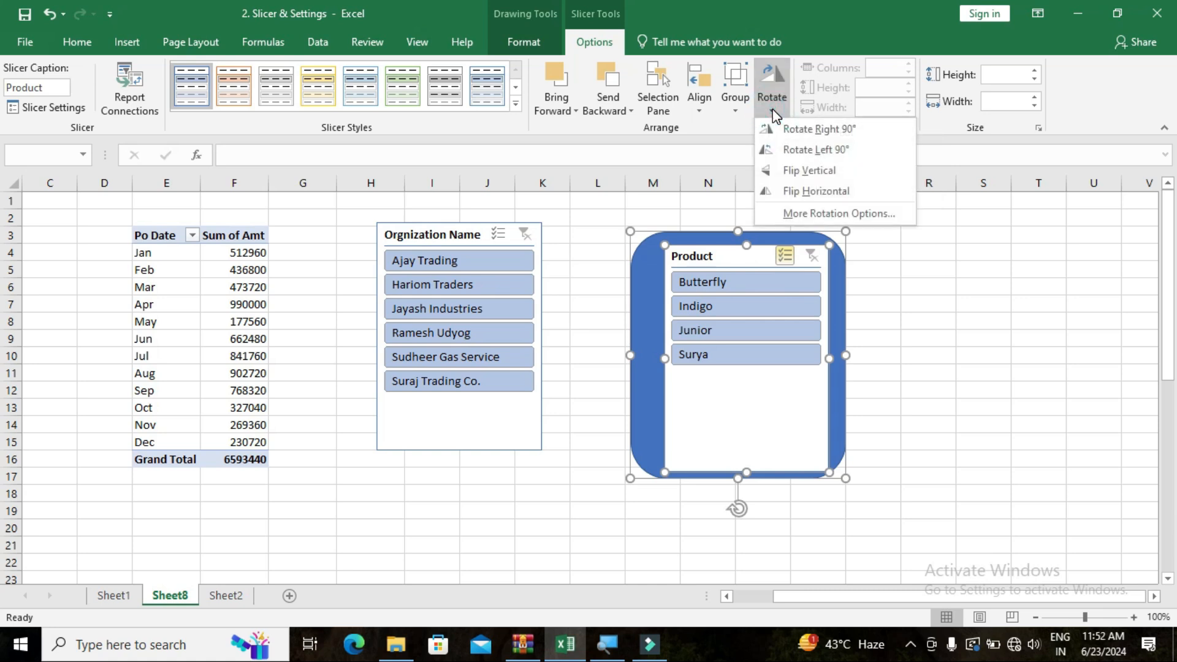